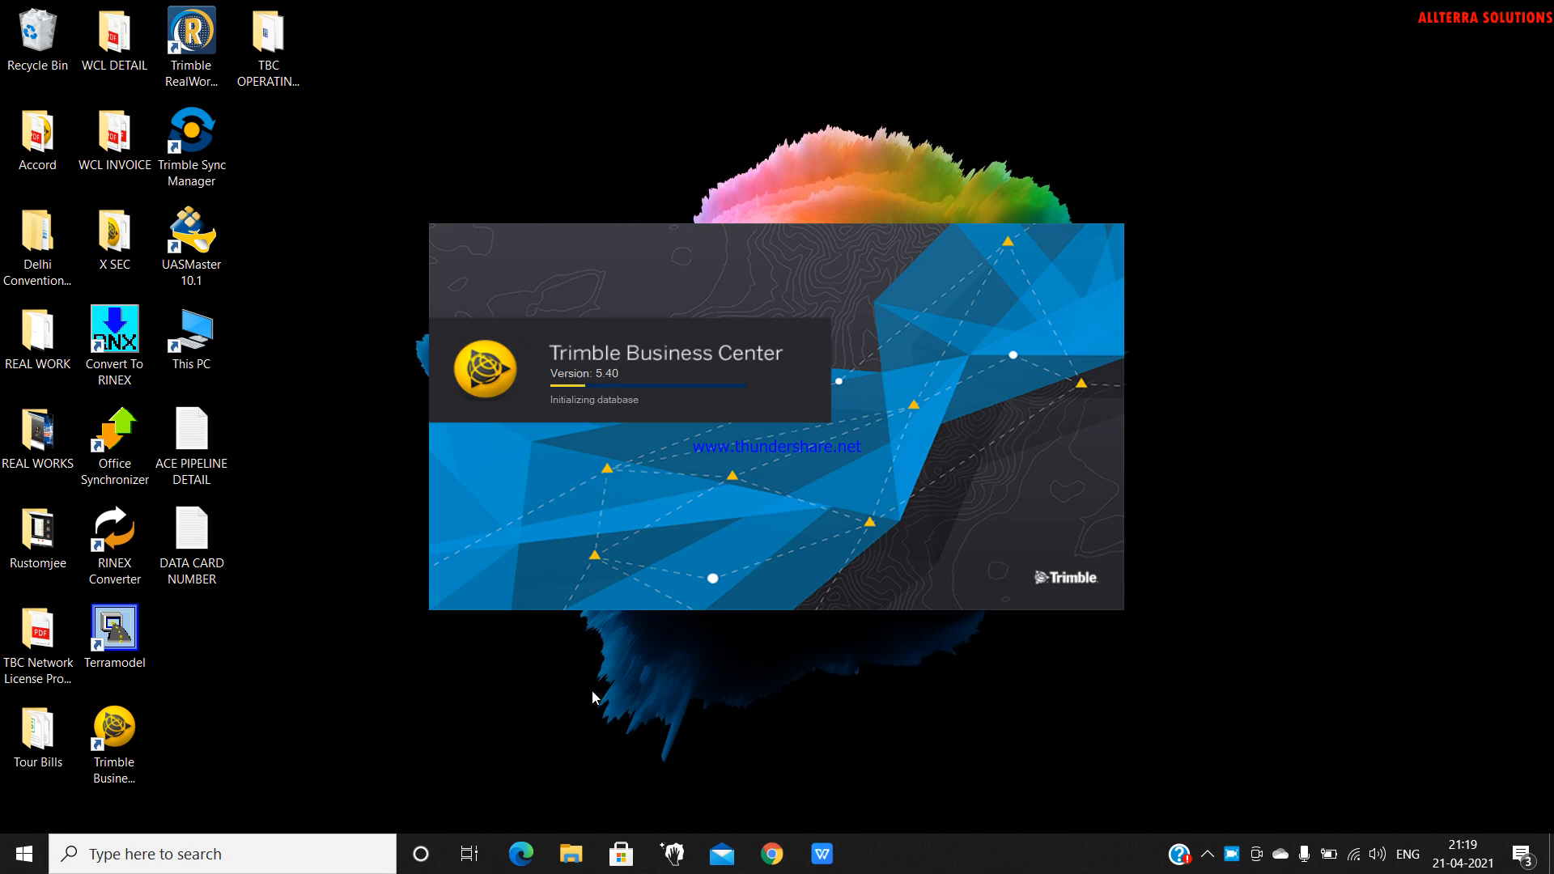
- Open the TBC OPERATING MANUAL folder and examine the contents of CS17 01.03.21 Files and its SdeDatabase.rwi subfolder
double_click(280, 43)
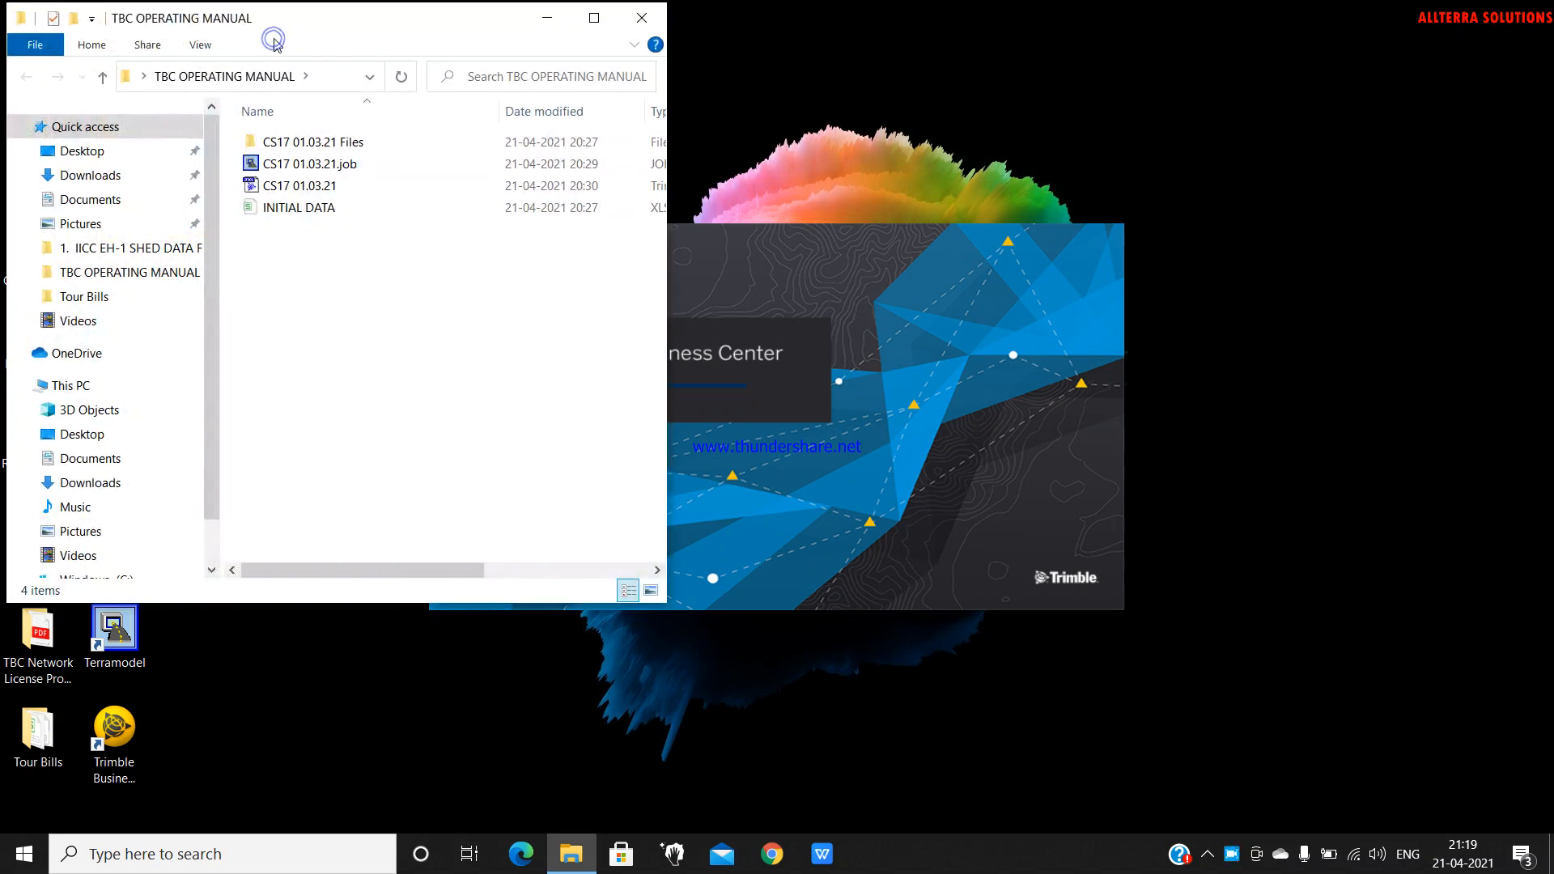
click(594, 17)
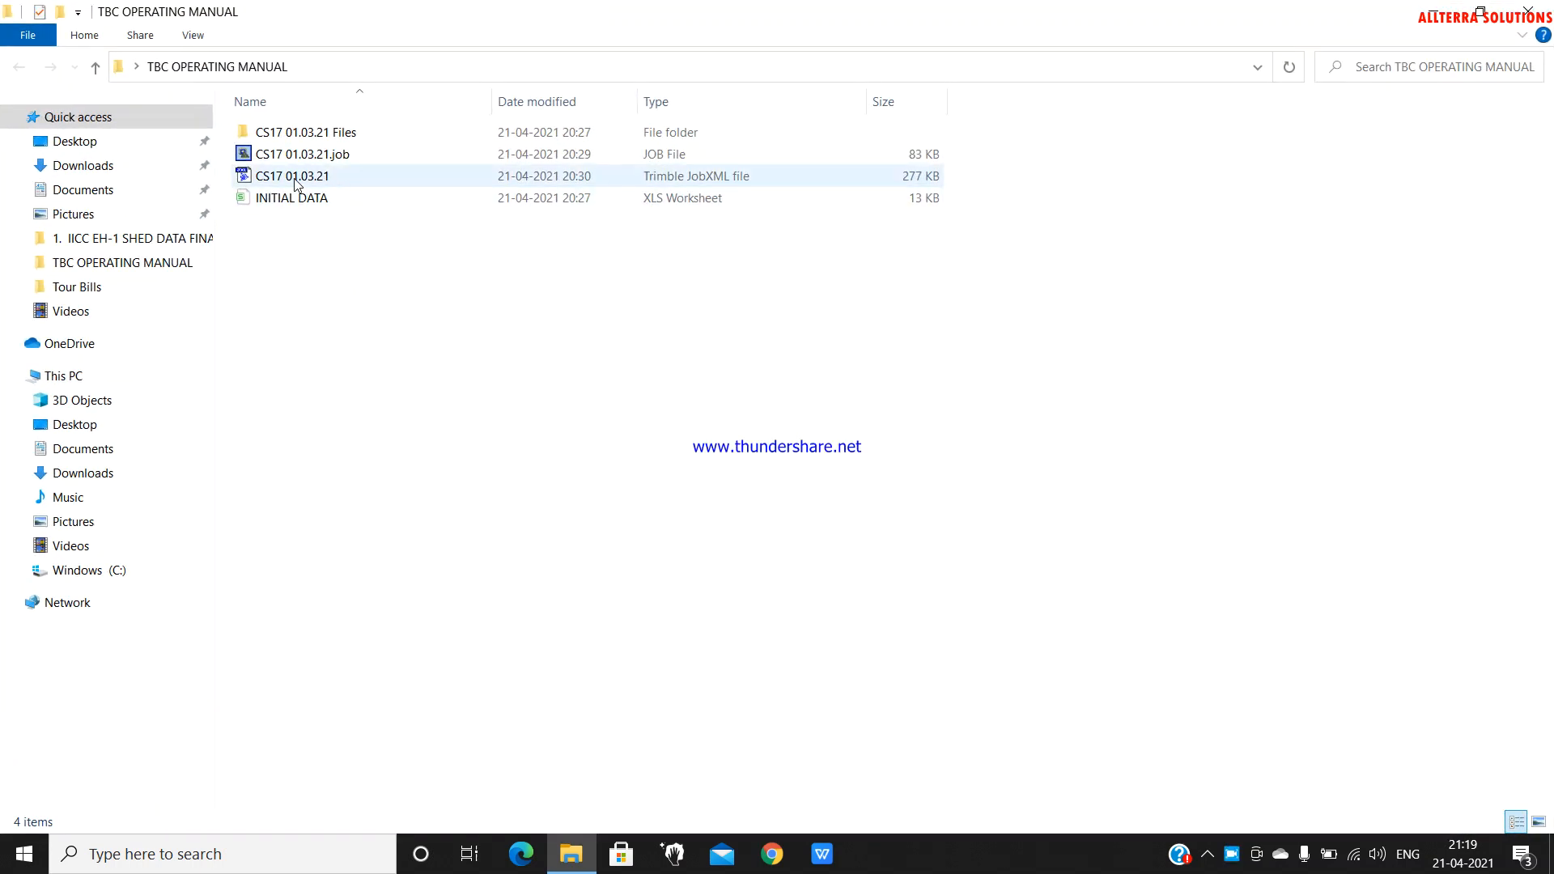
double_click(254, 159)
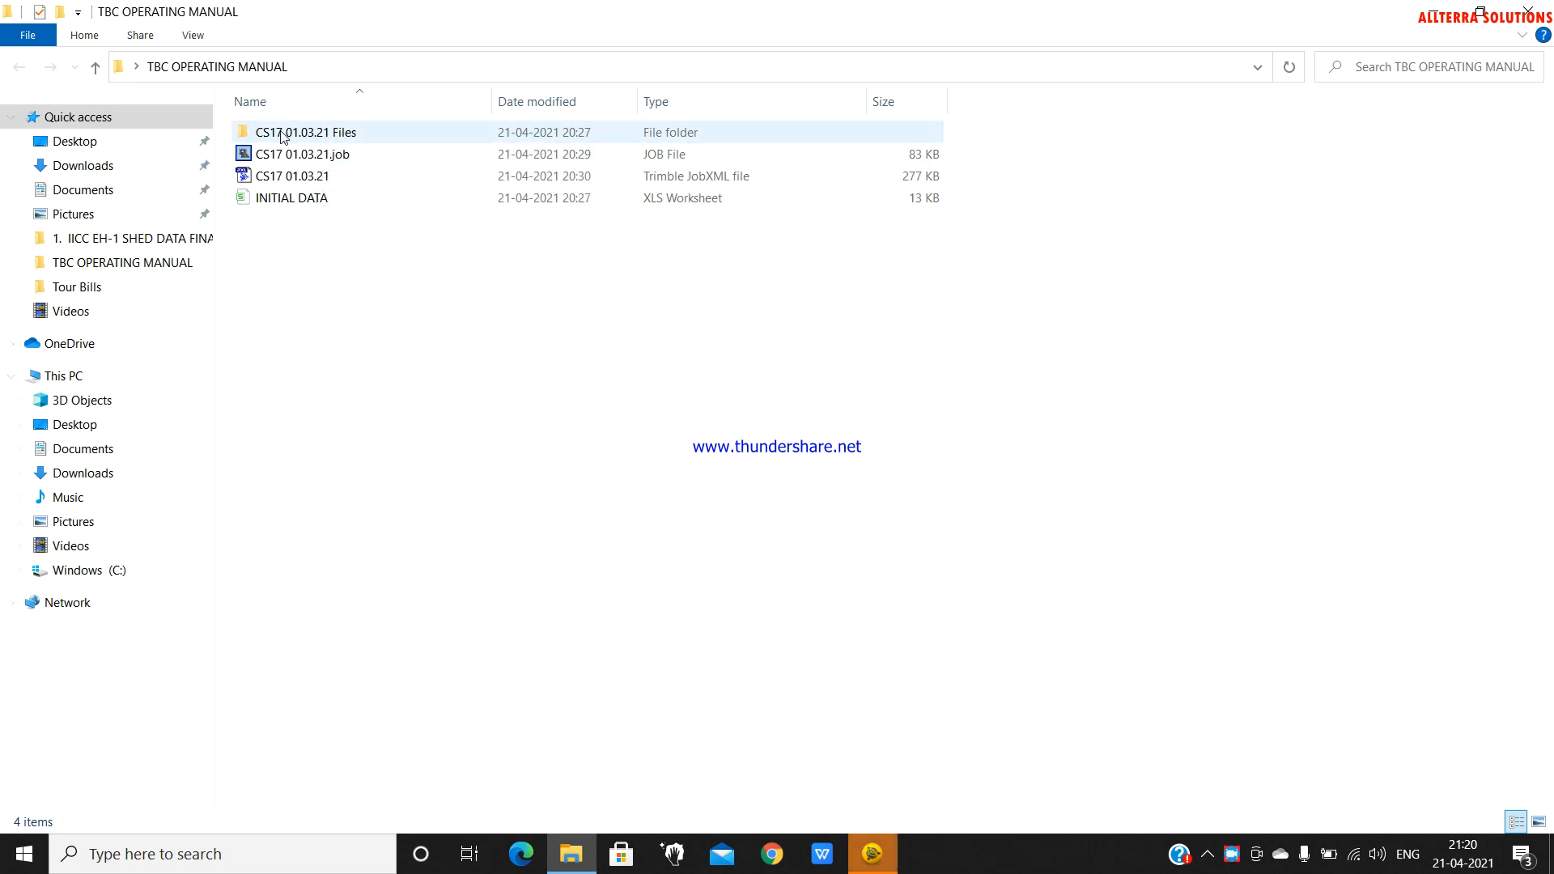
click(290, 137)
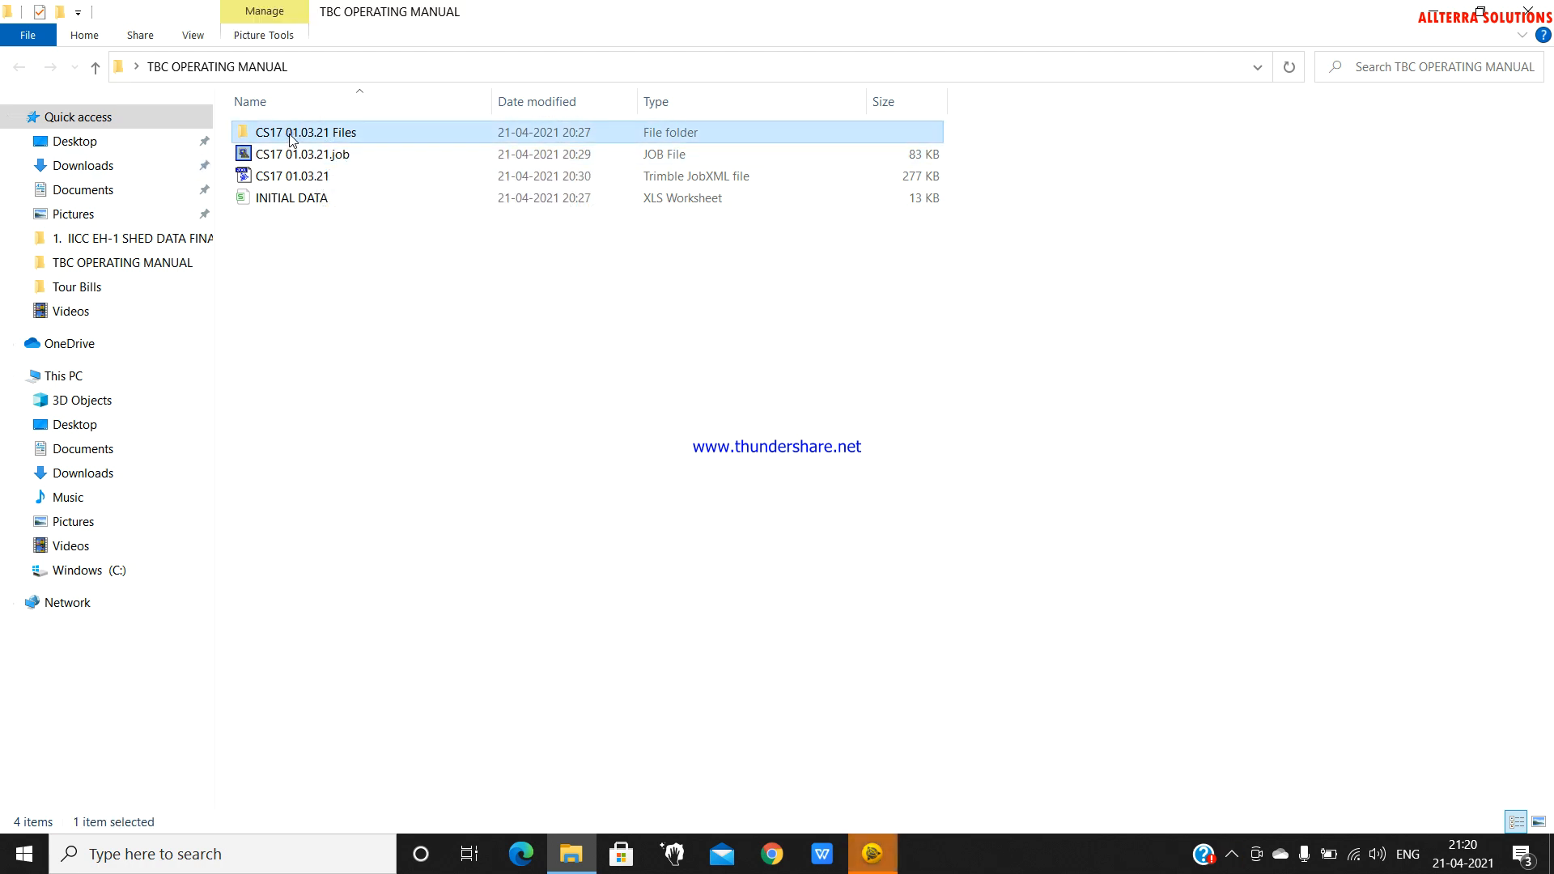
double_click(289, 138)
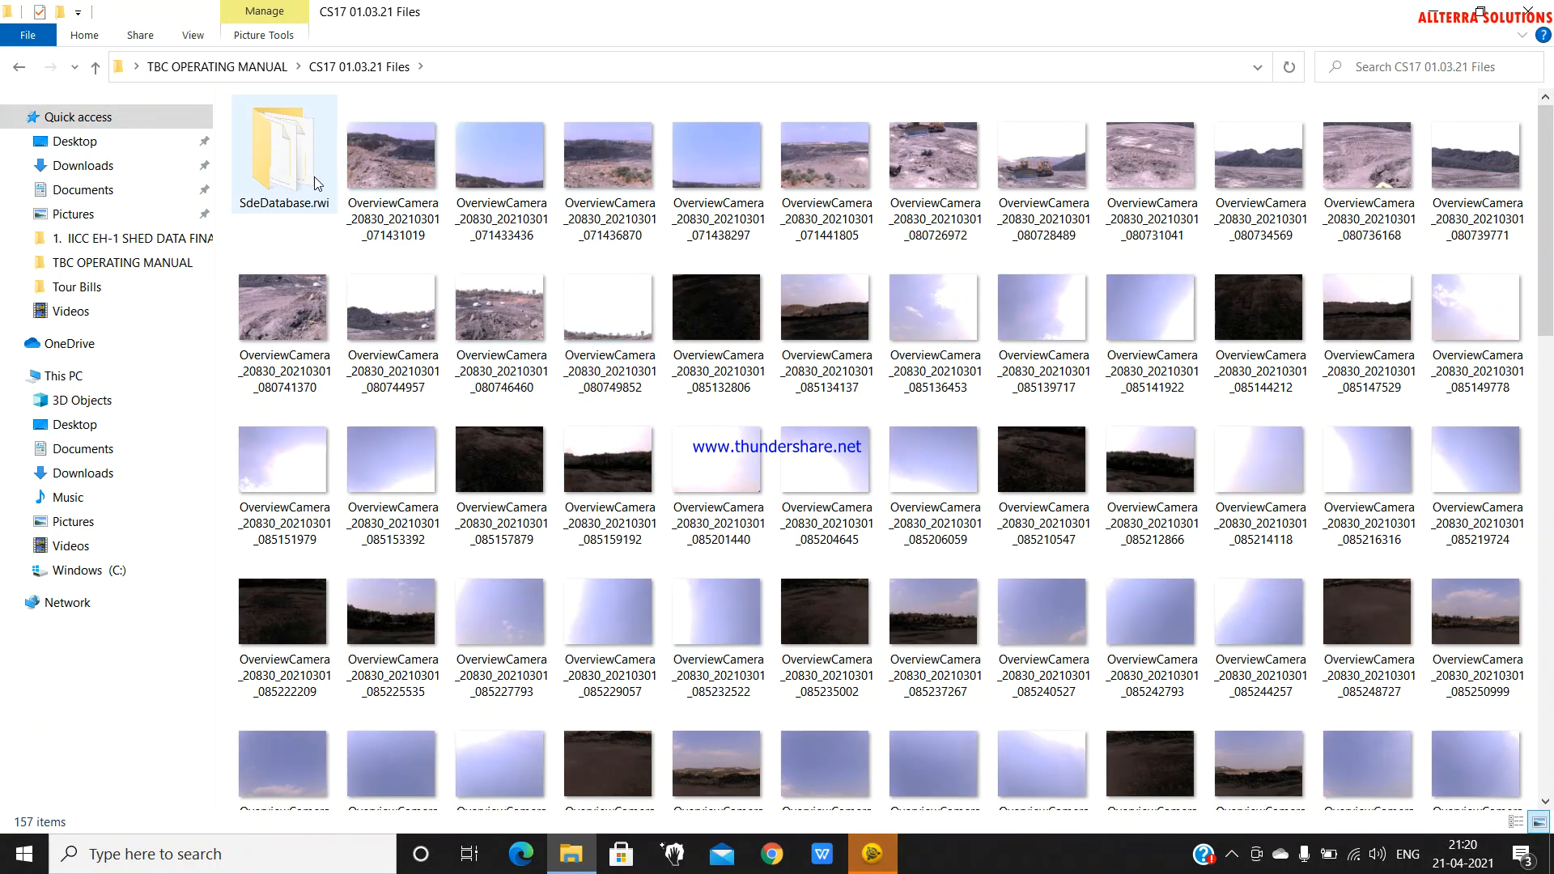
double_click(317, 184)
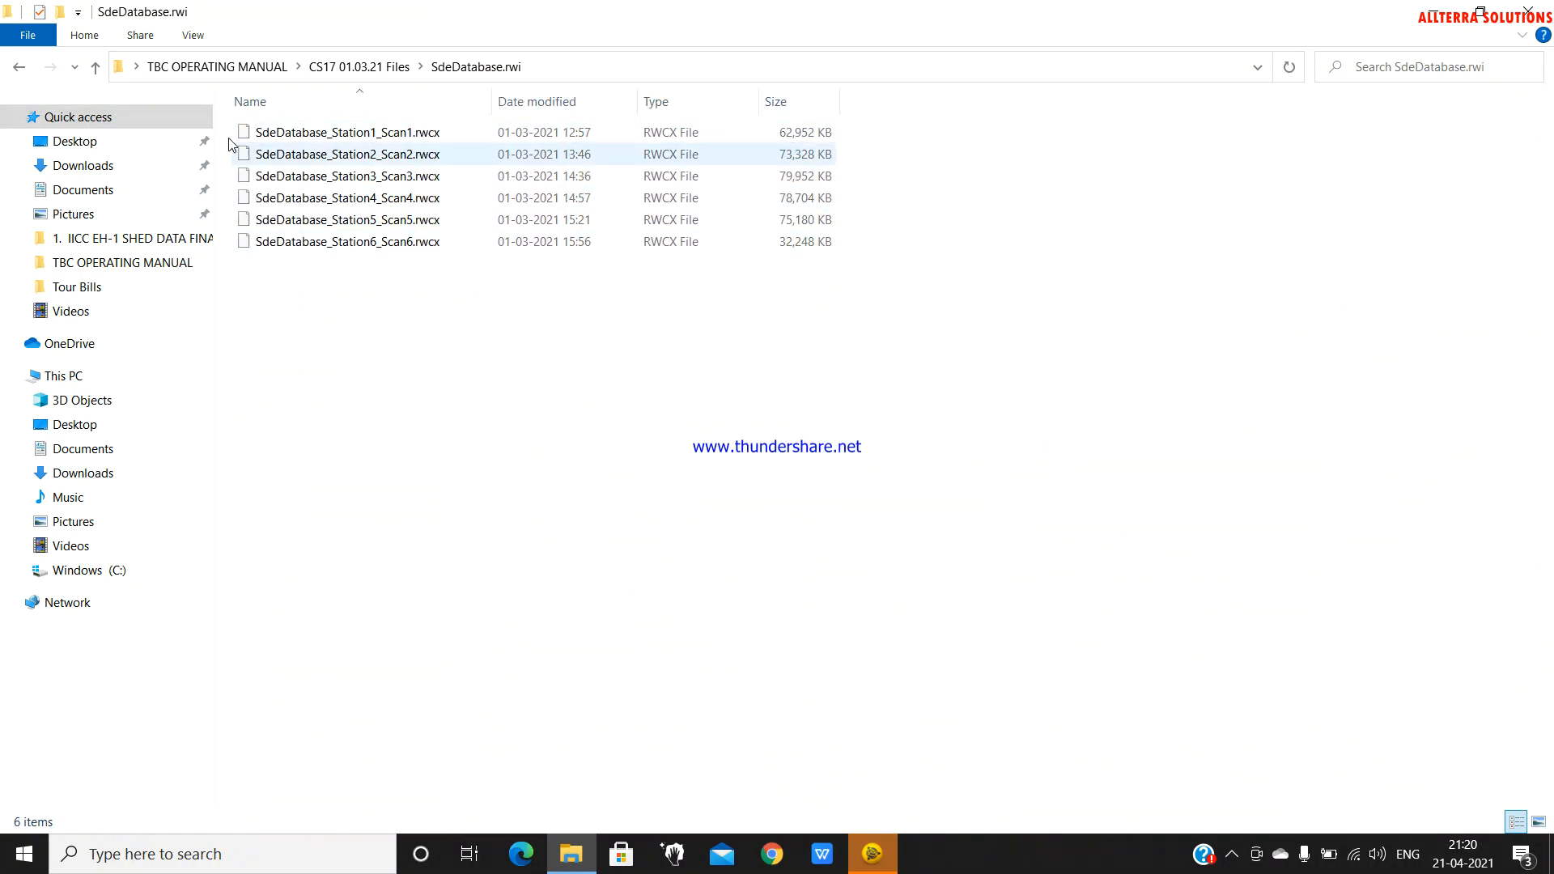
click(94, 66)
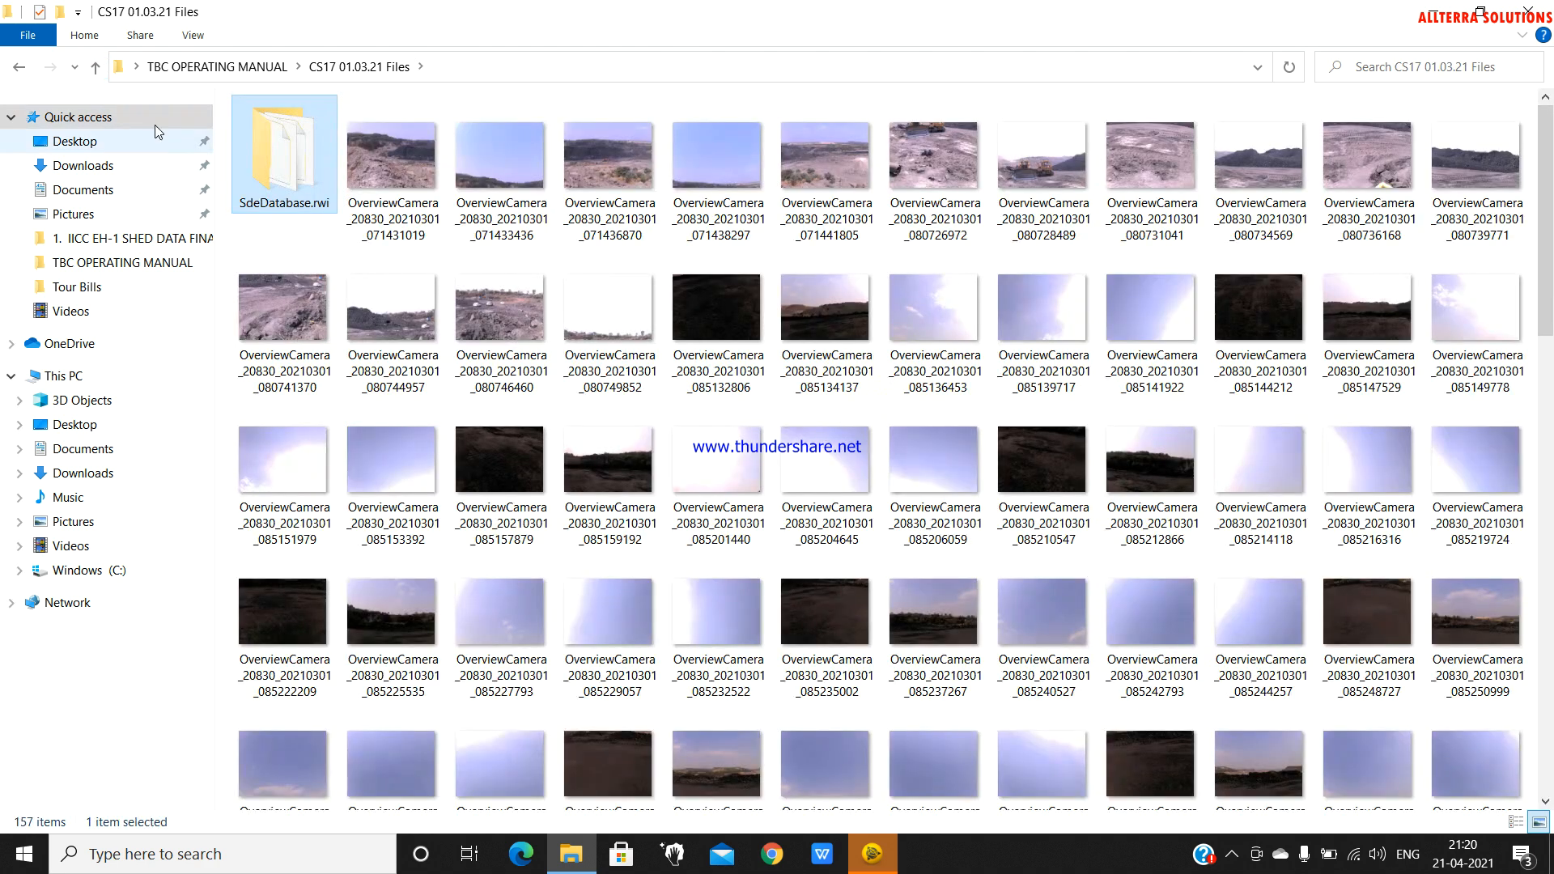
click(94, 67)
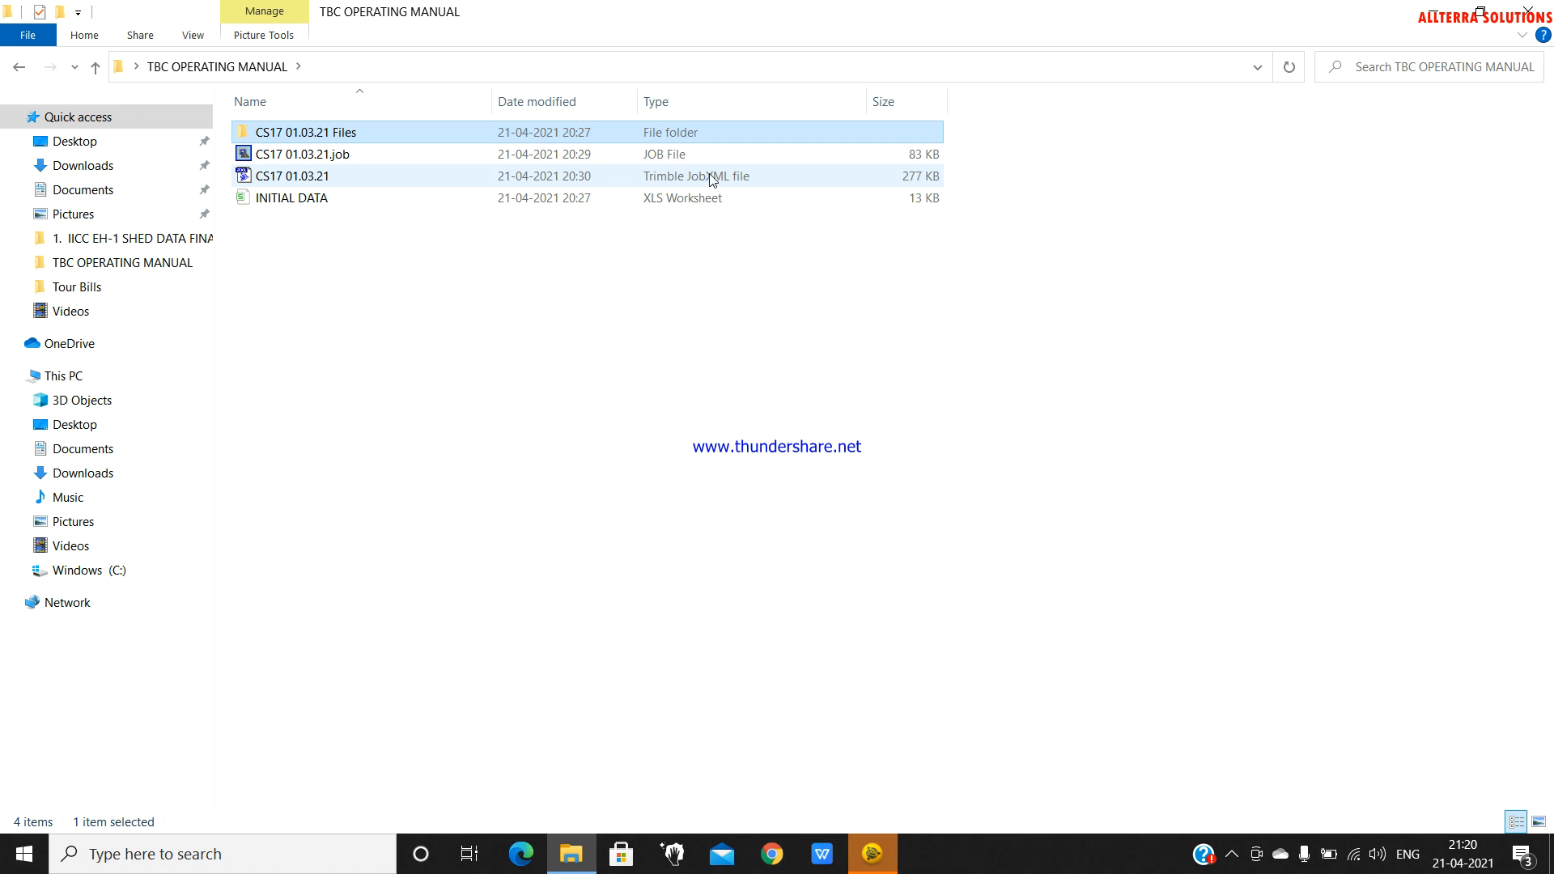
- Open the INITIAL DATA spreadsheet, review its point coordinates, and close it
click(484, 272)
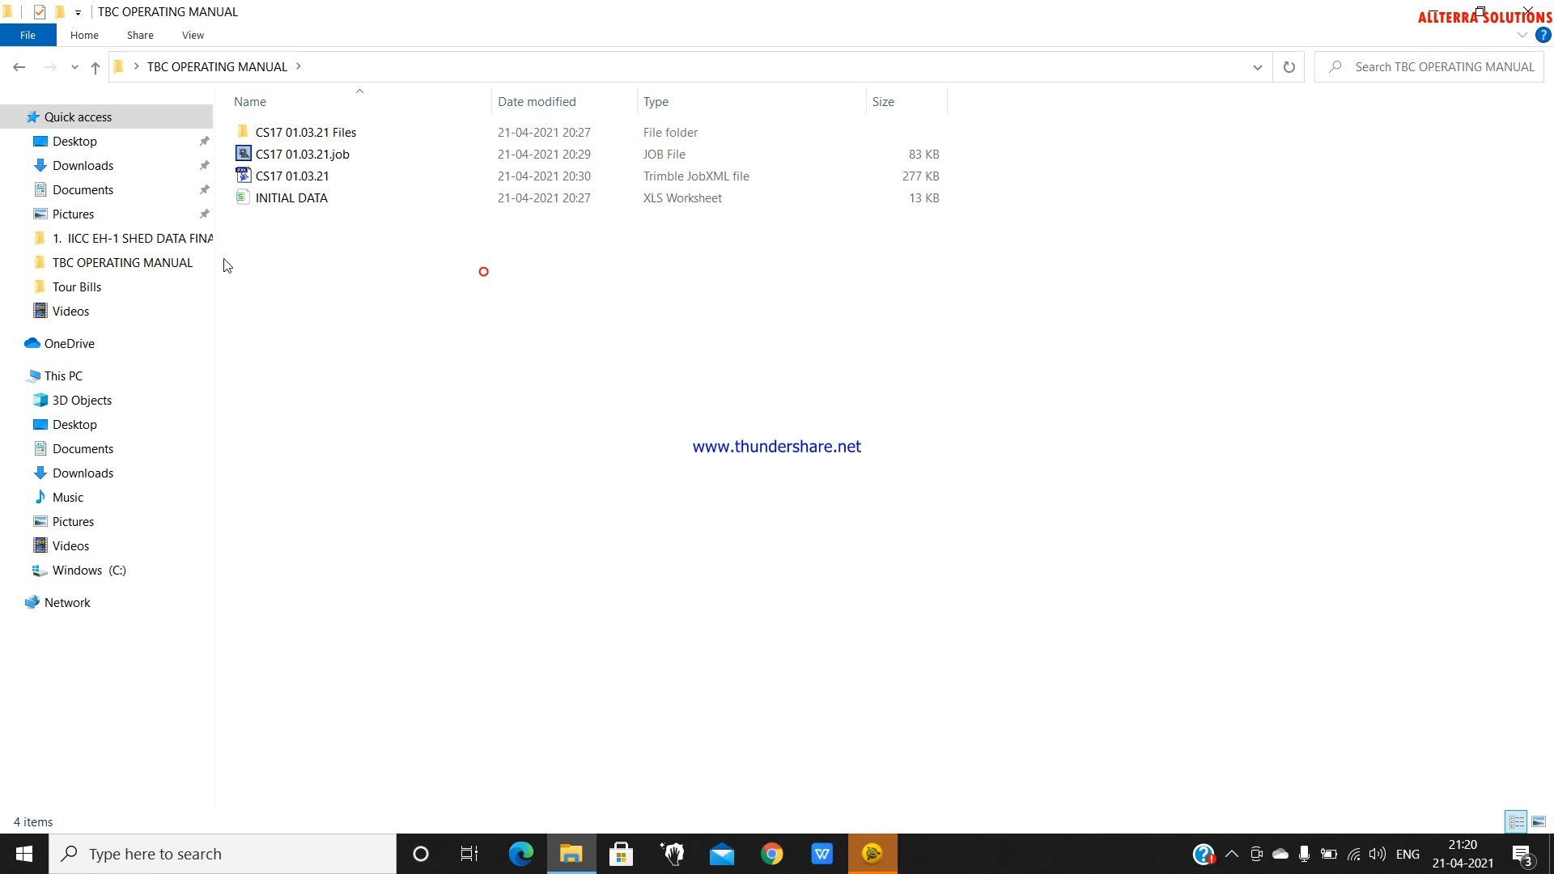
double_click(274, 200)
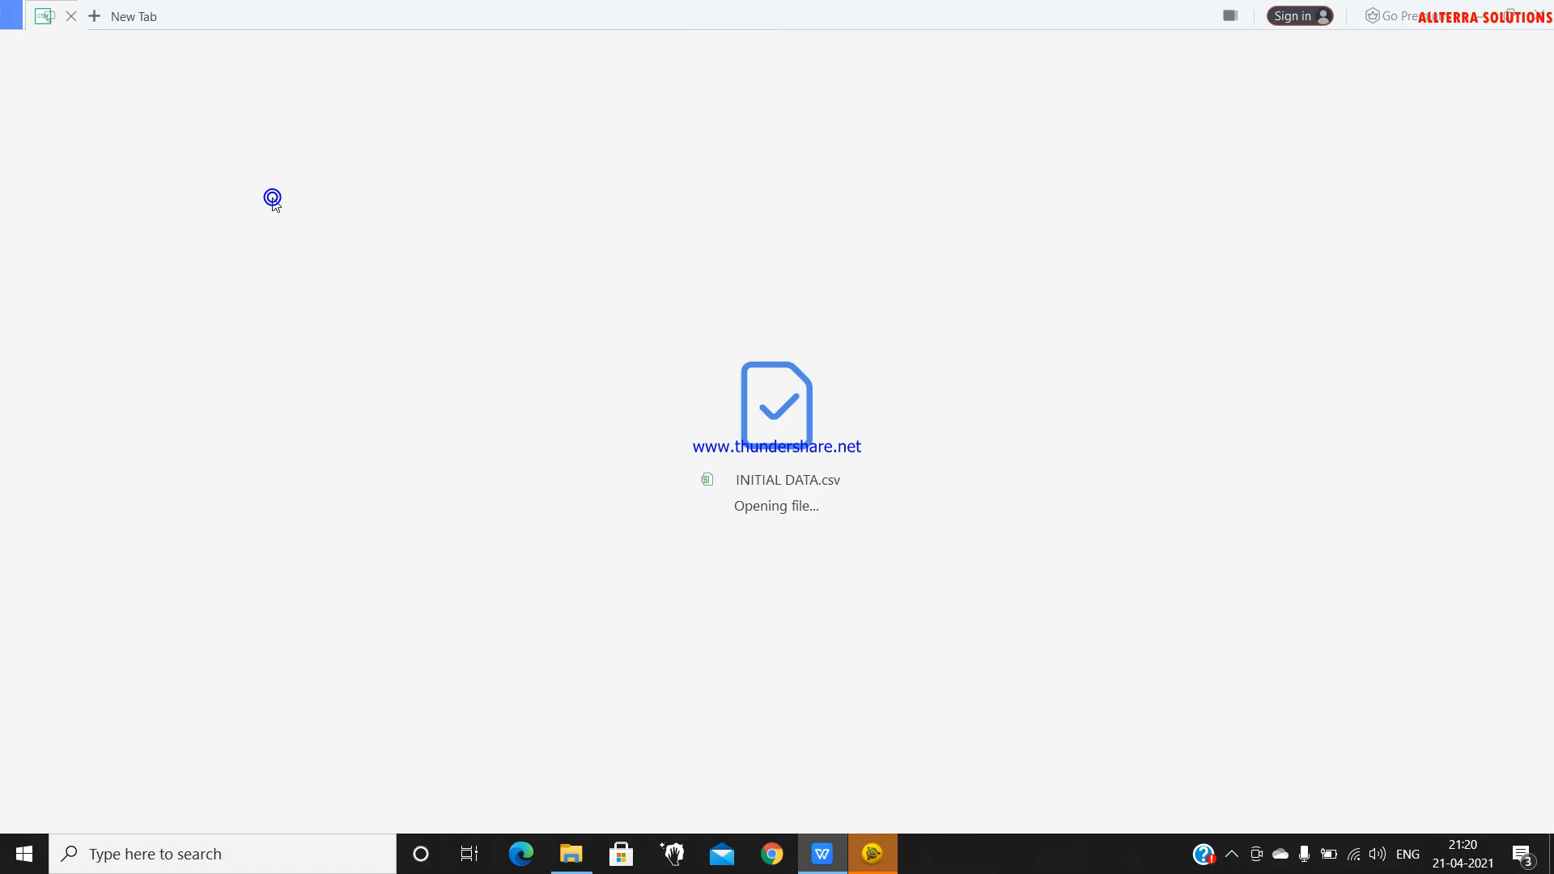
scroll(206, 409, down, 3)
scroll(230, 413, up, 3)
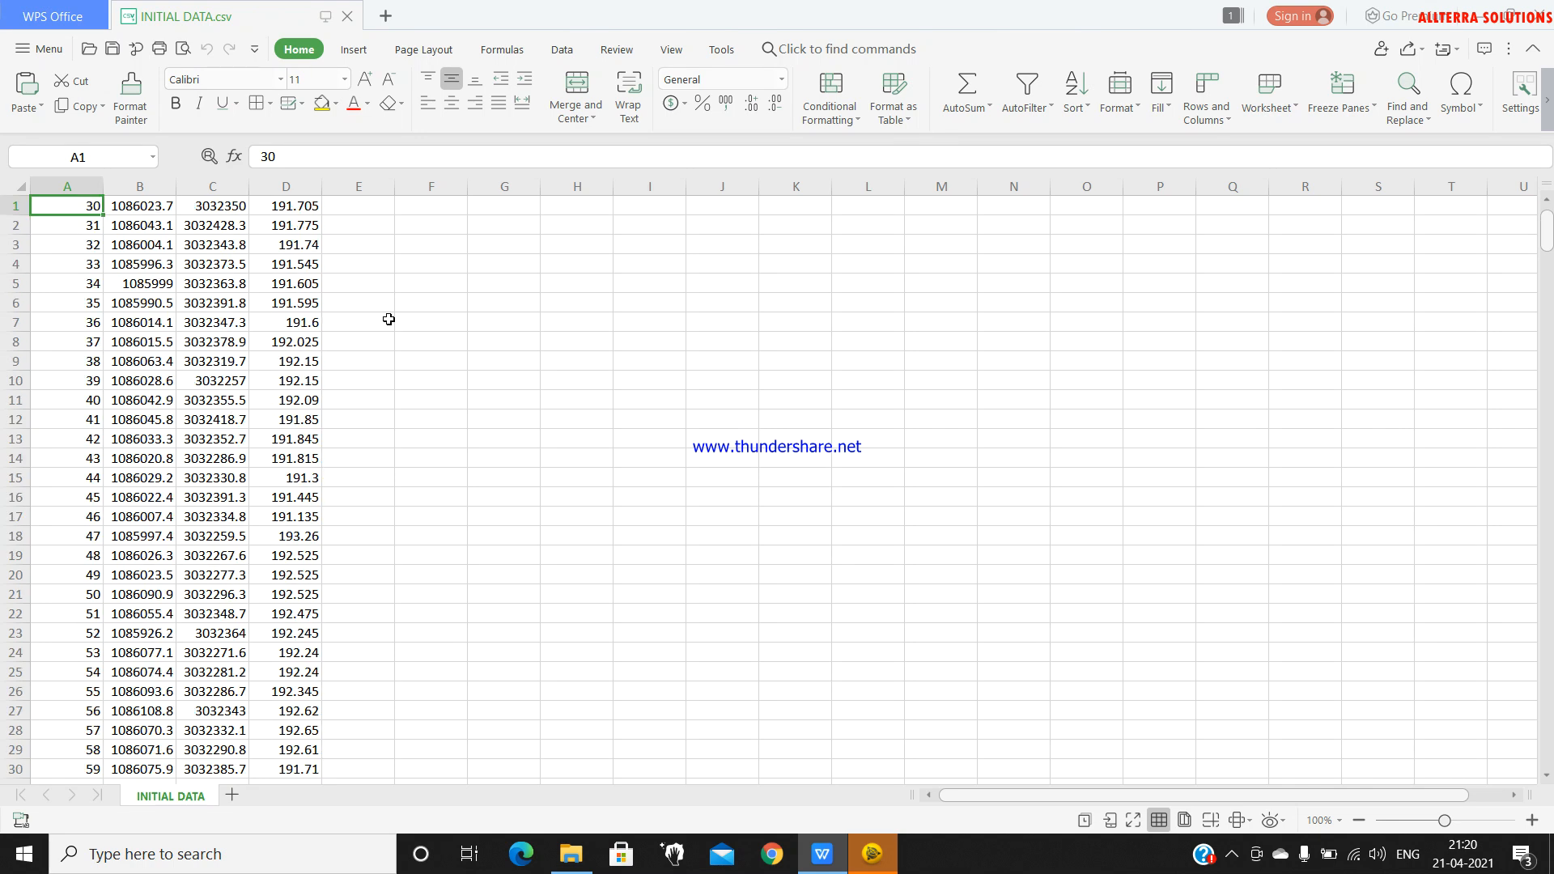
click(1536, 16)
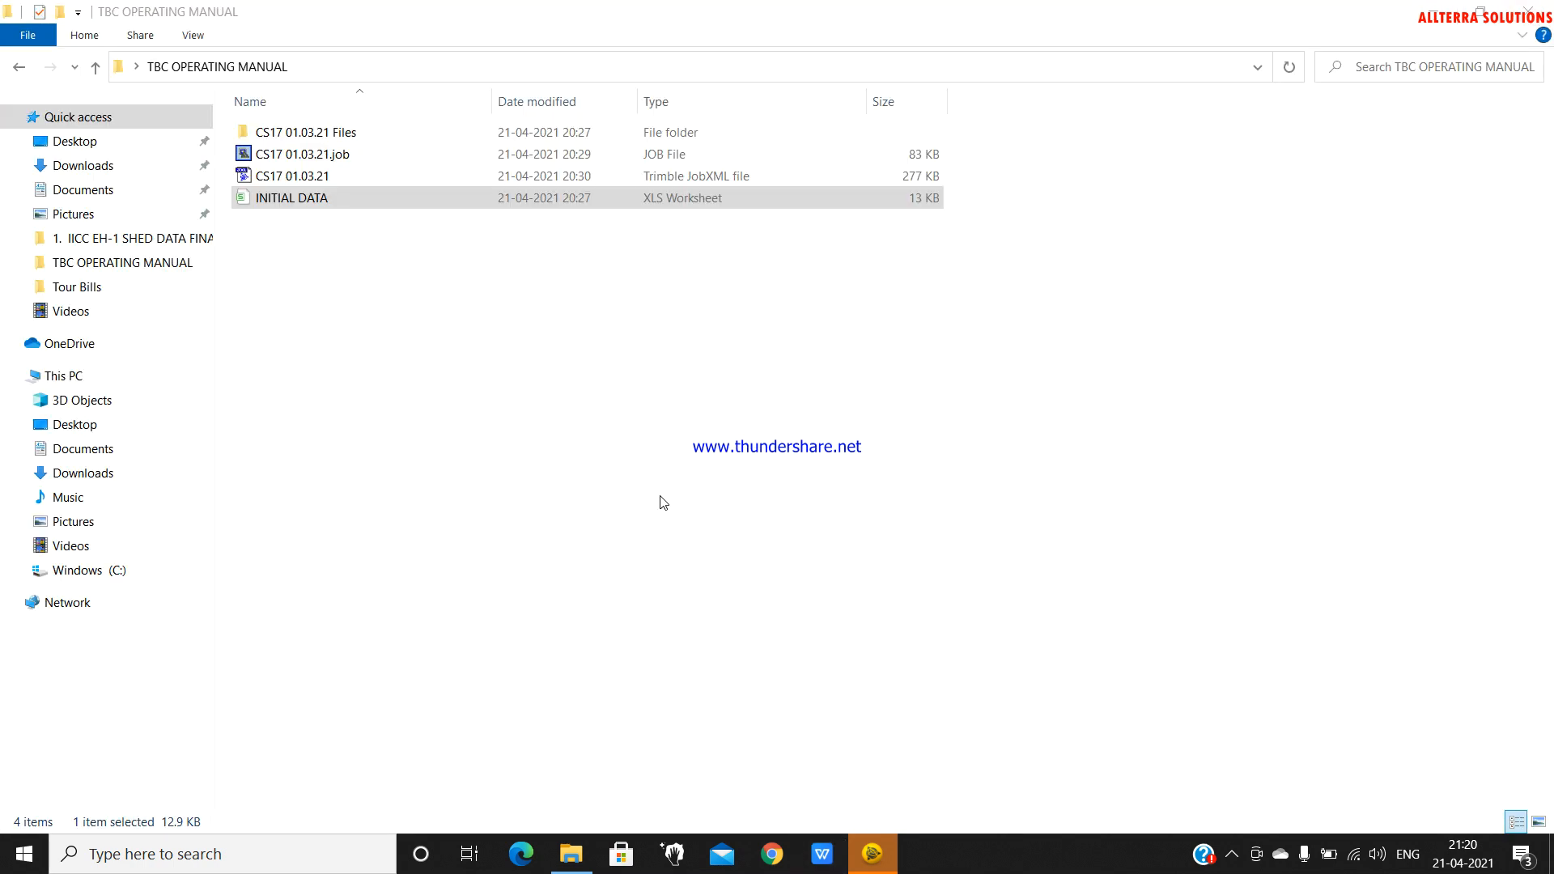
click(625, 487)
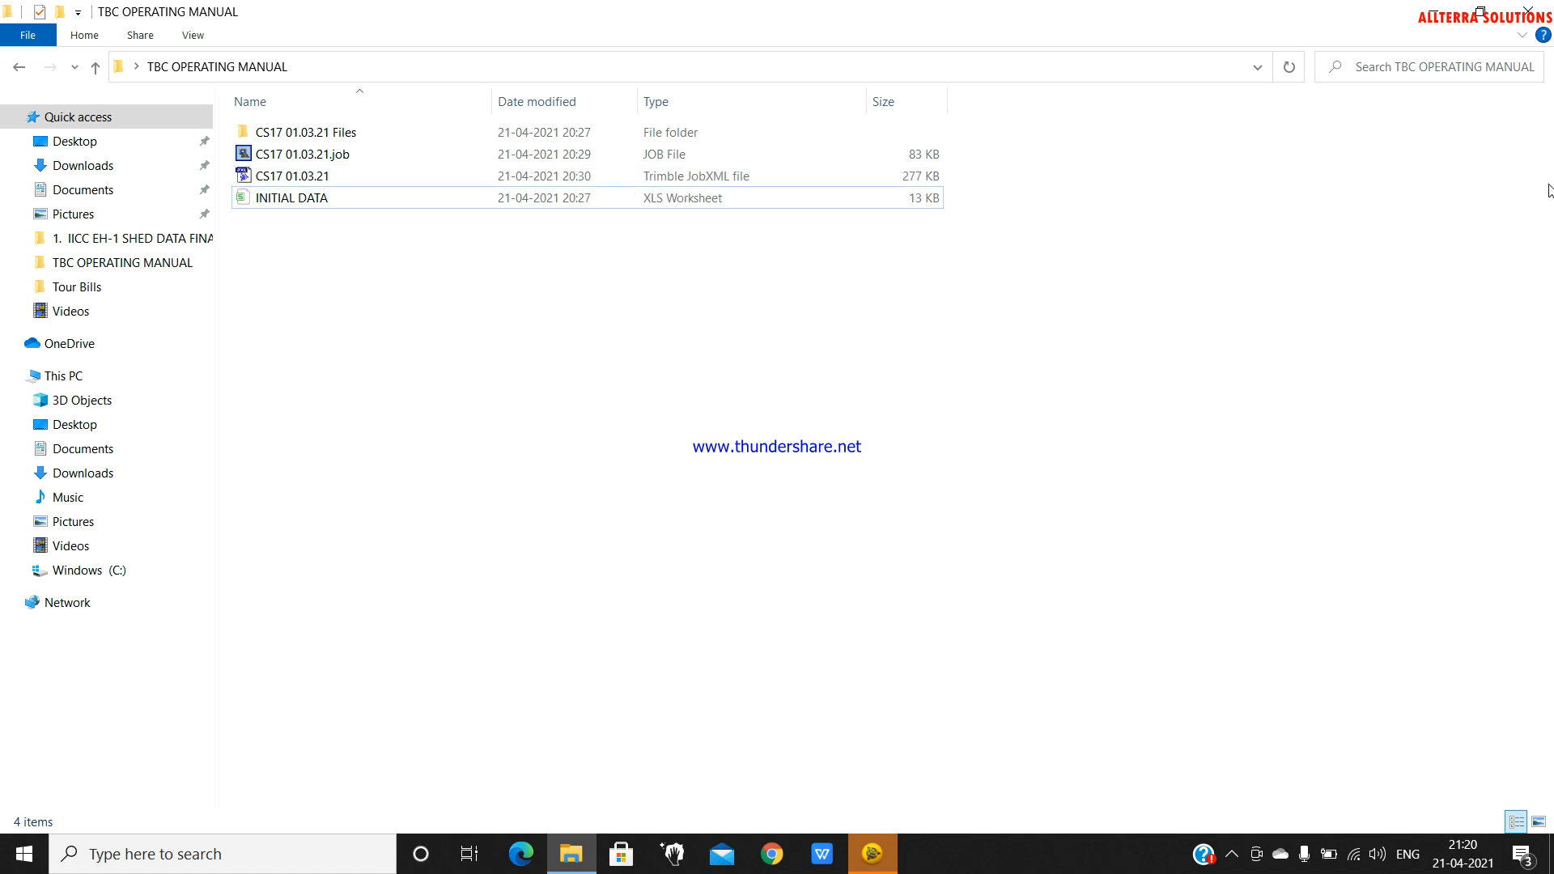
- Switch to Trimble Business Center in full-window view and create a new project from the Metric template
click(1481, 12)
click(761, 327)
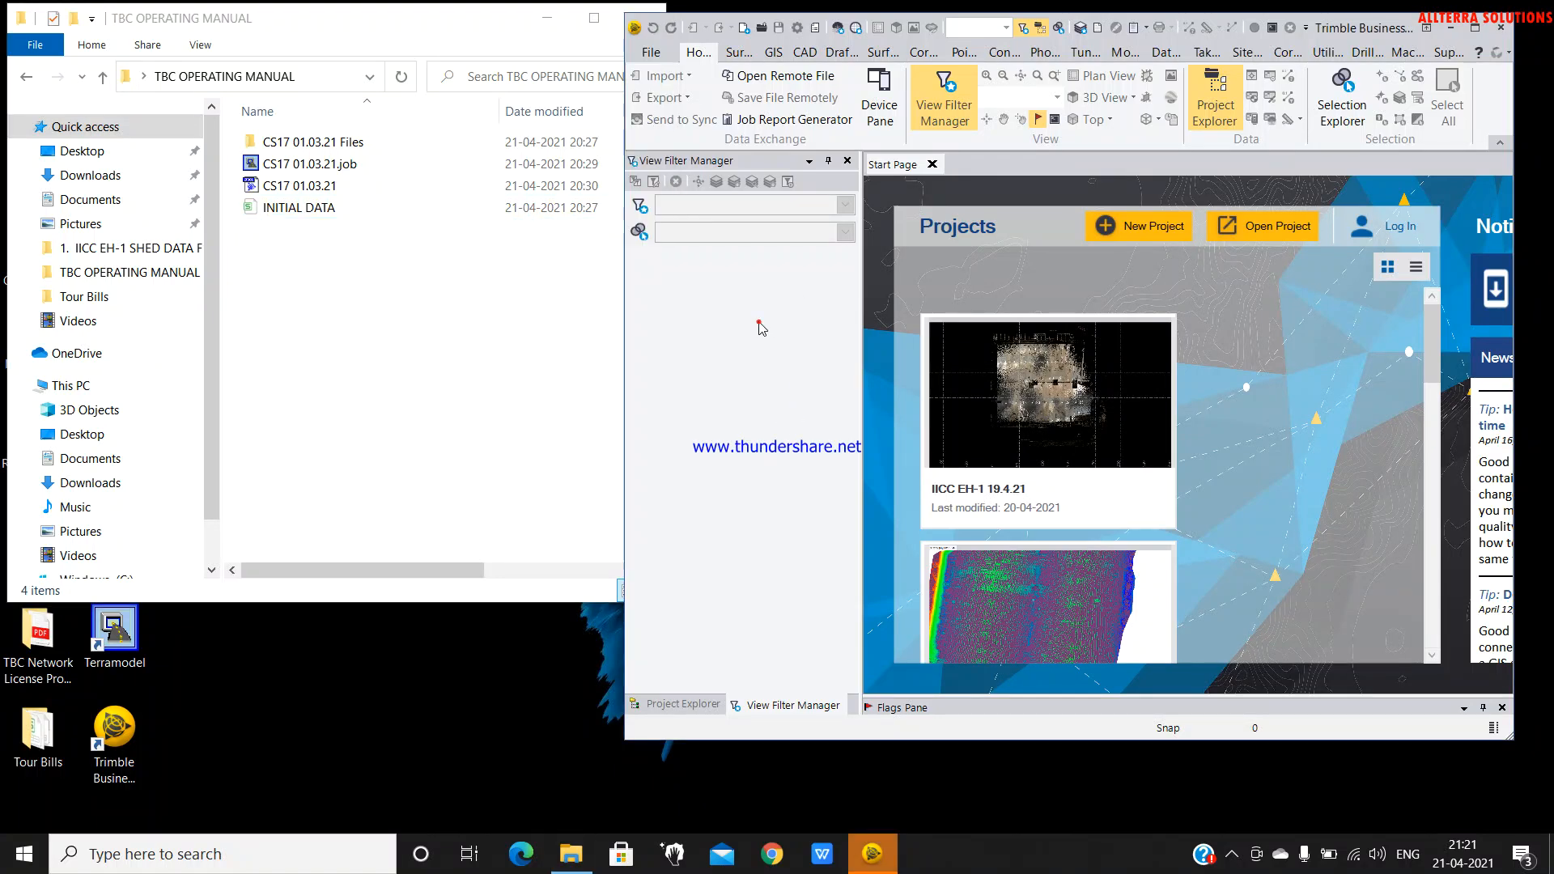
click(1475, 29)
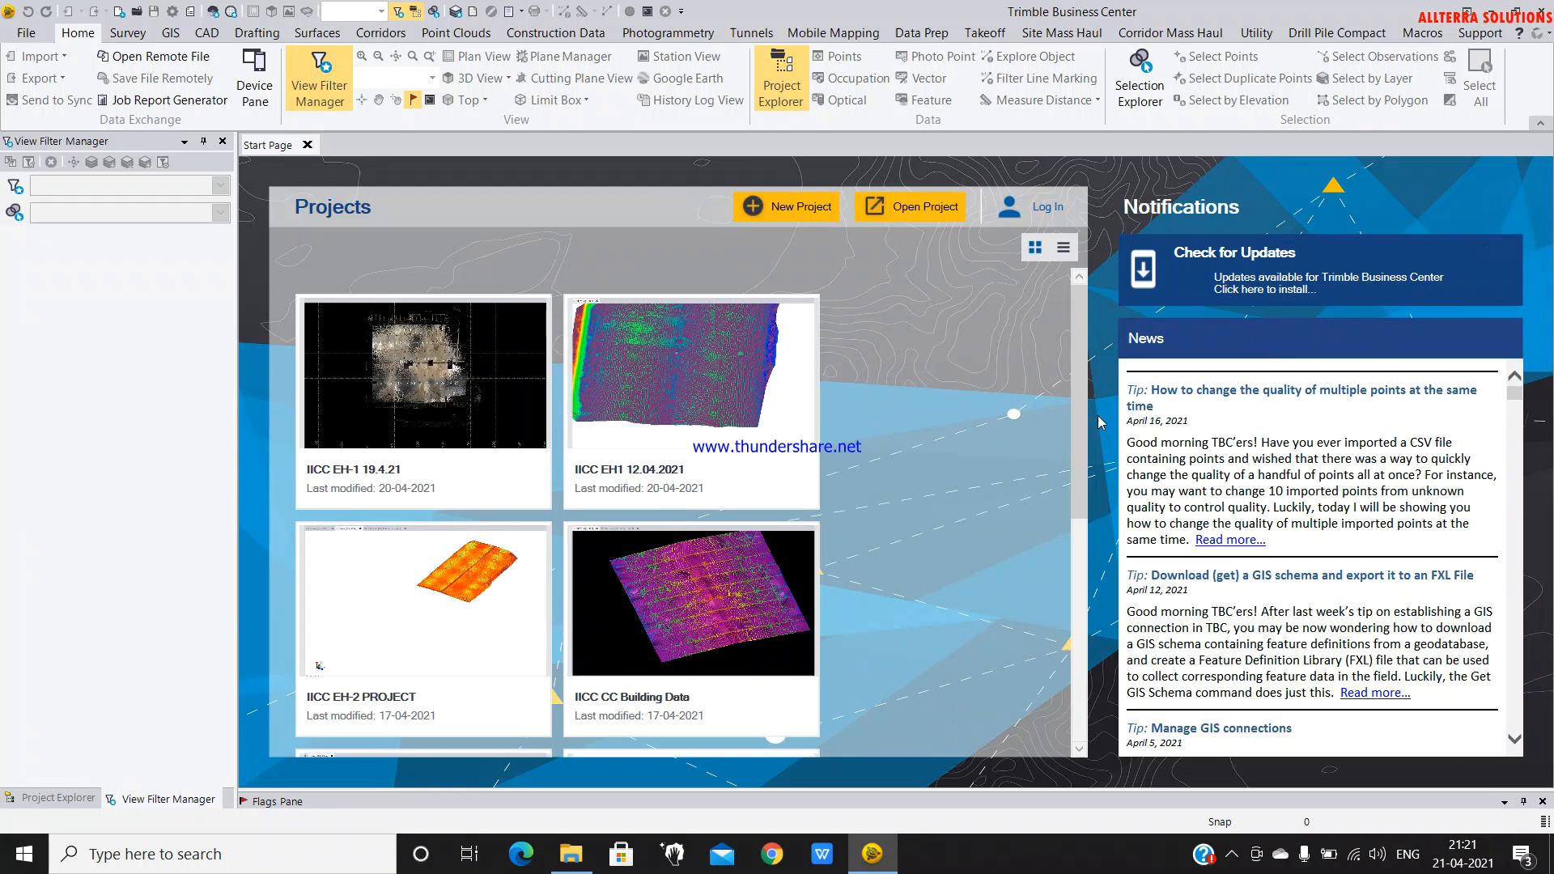
click(799, 209)
click(683, 303)
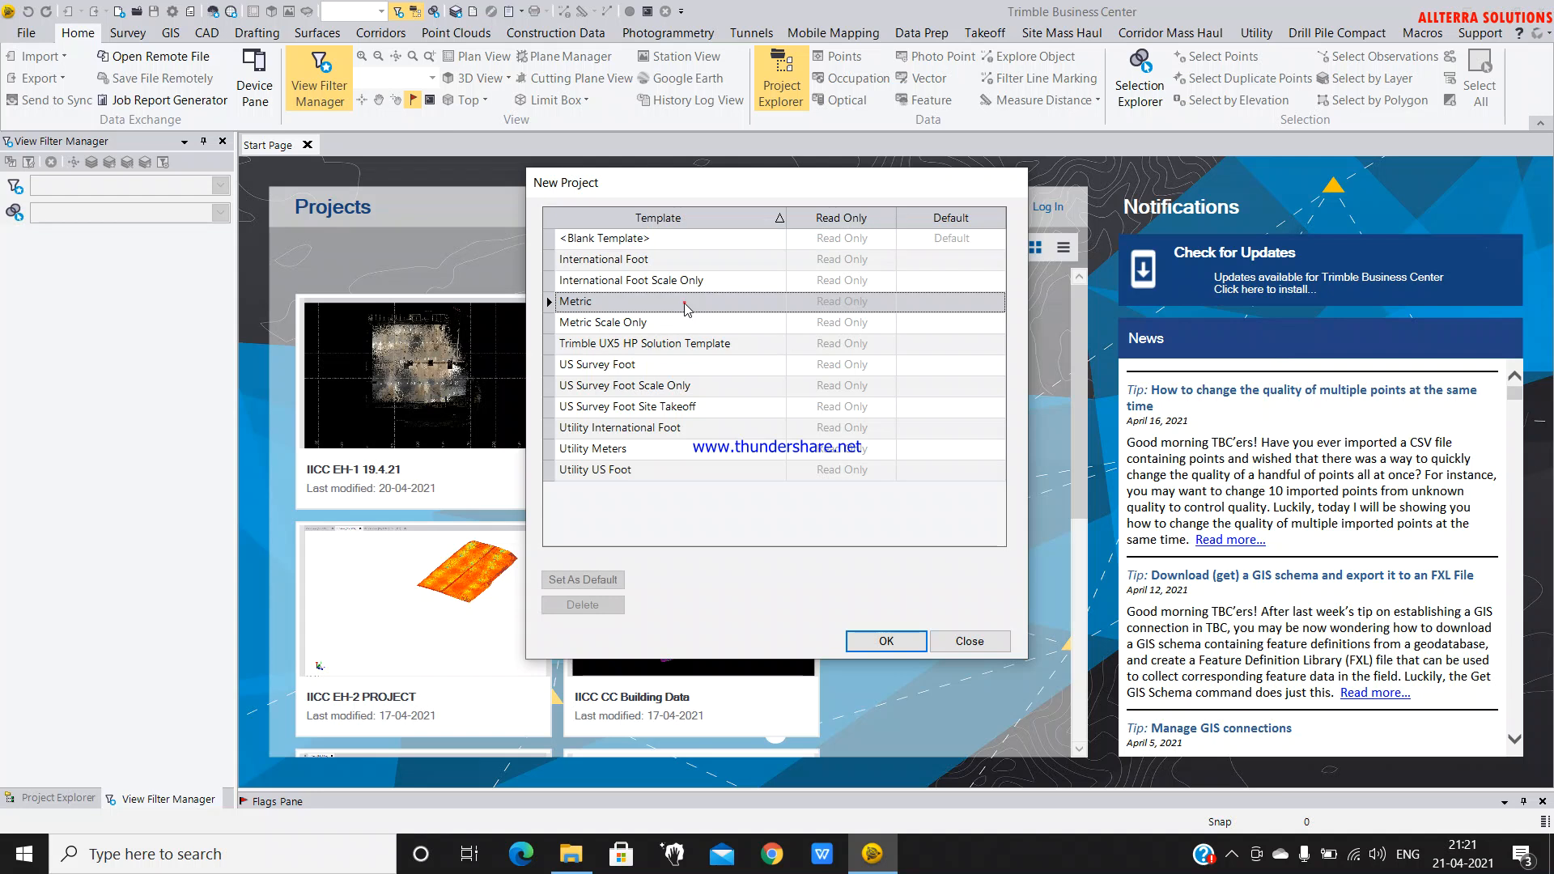
click(869, 640)
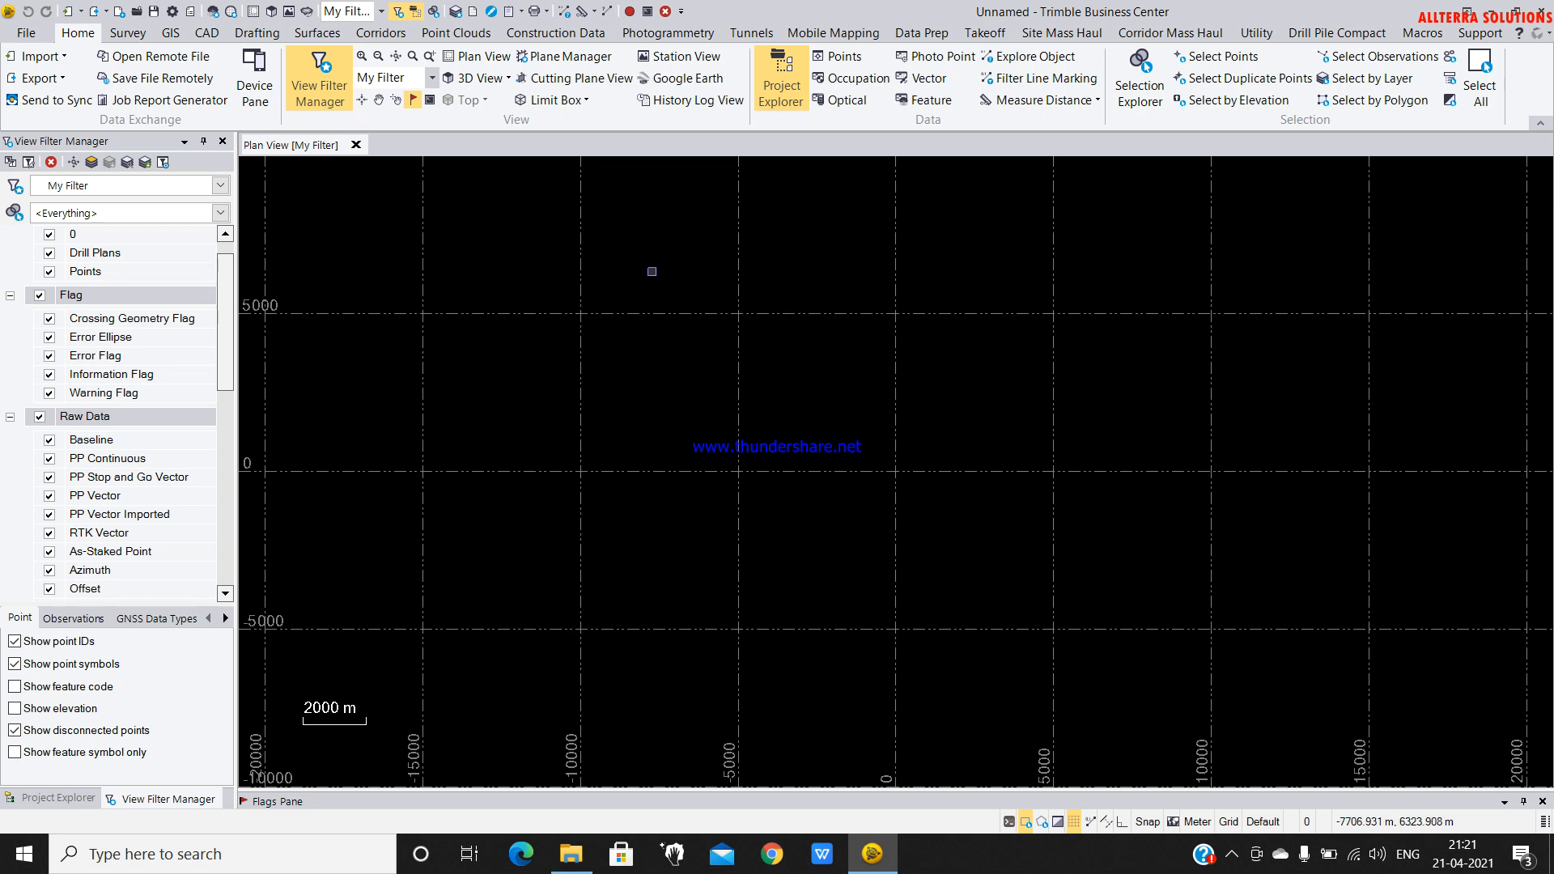
- Open the online survey Processing Services and go to the Job Converter
click(128, 35)
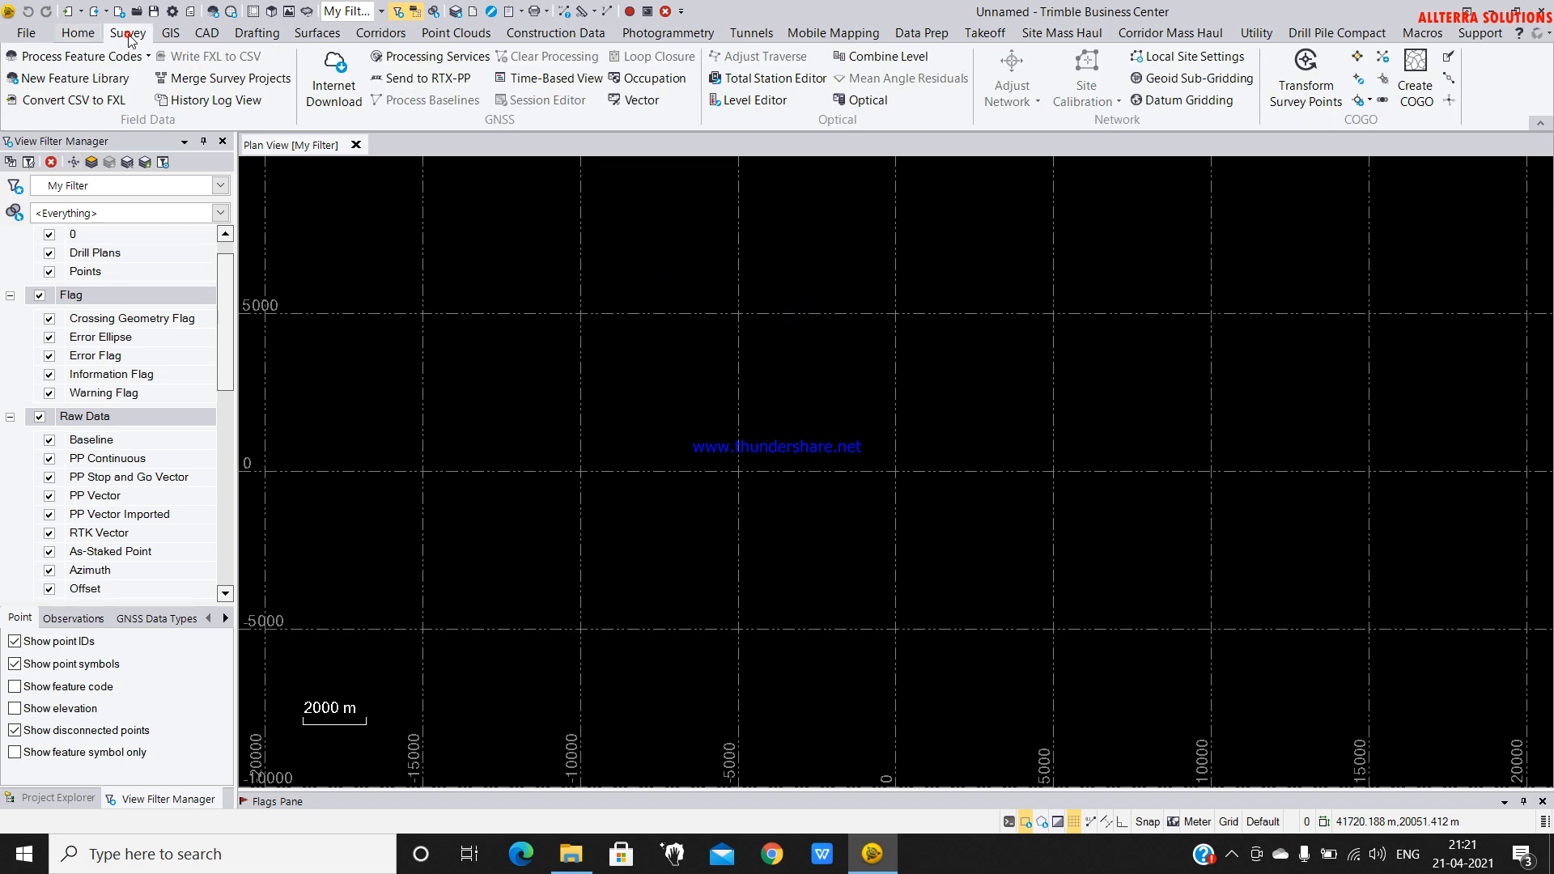
click(441, 56)
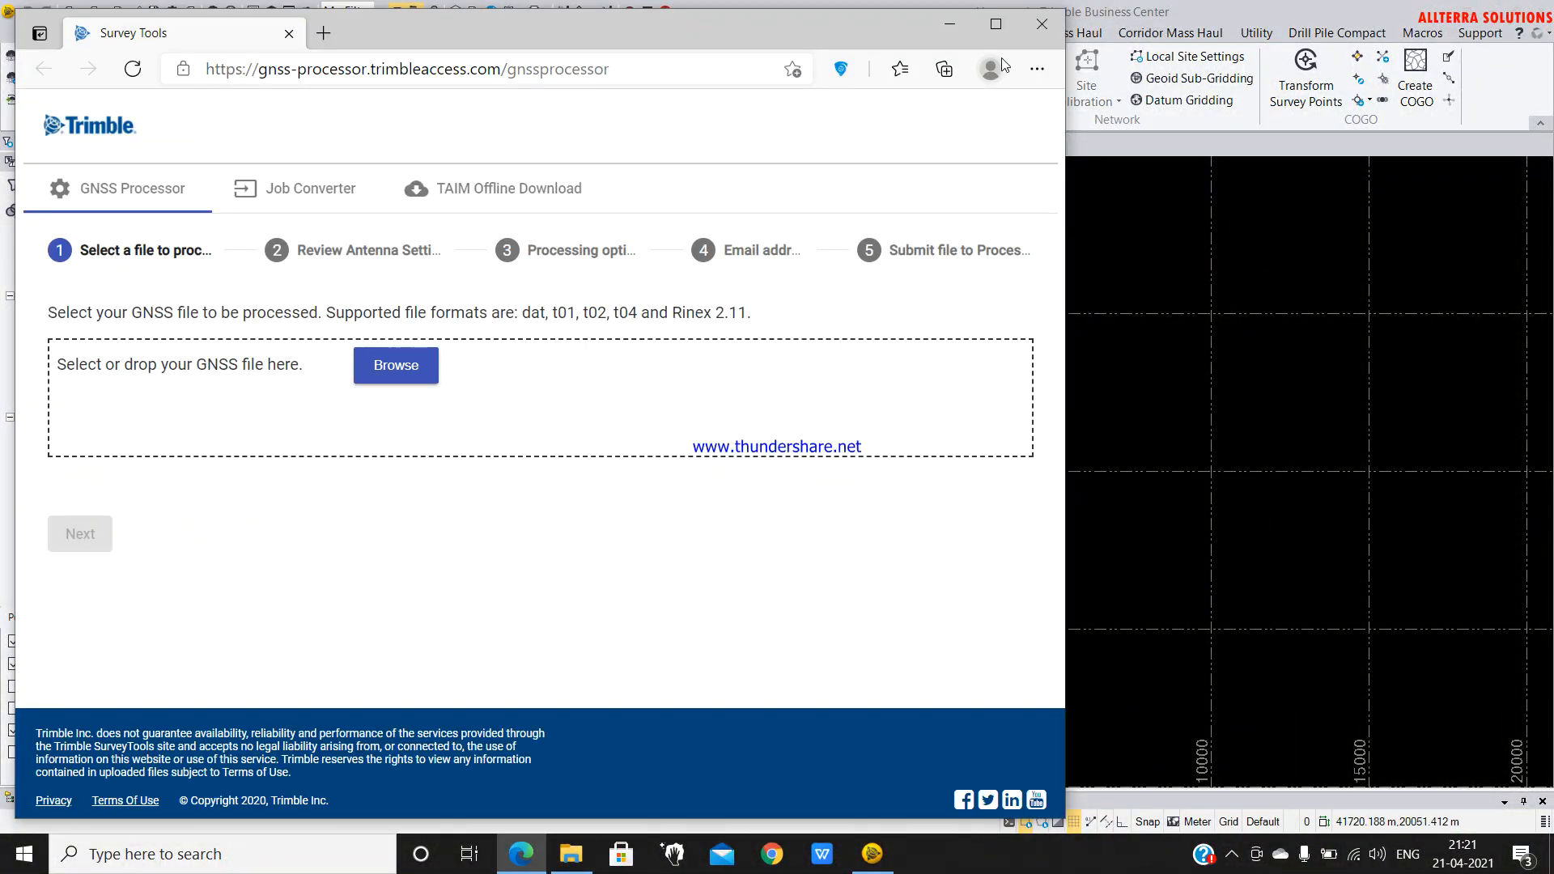
click(1004, 31)
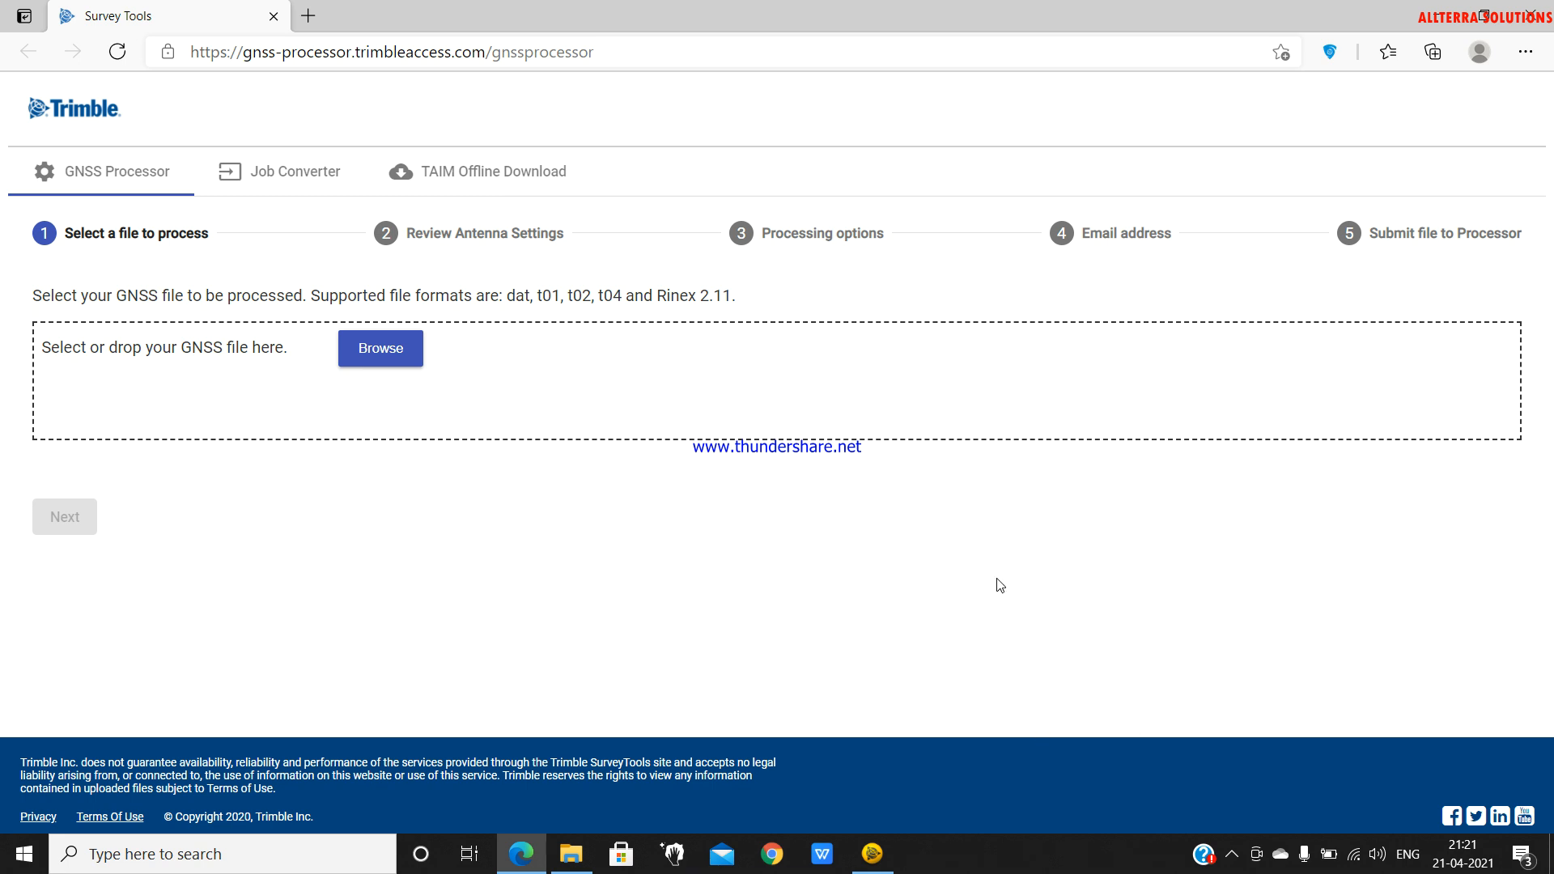
click(327, 176)
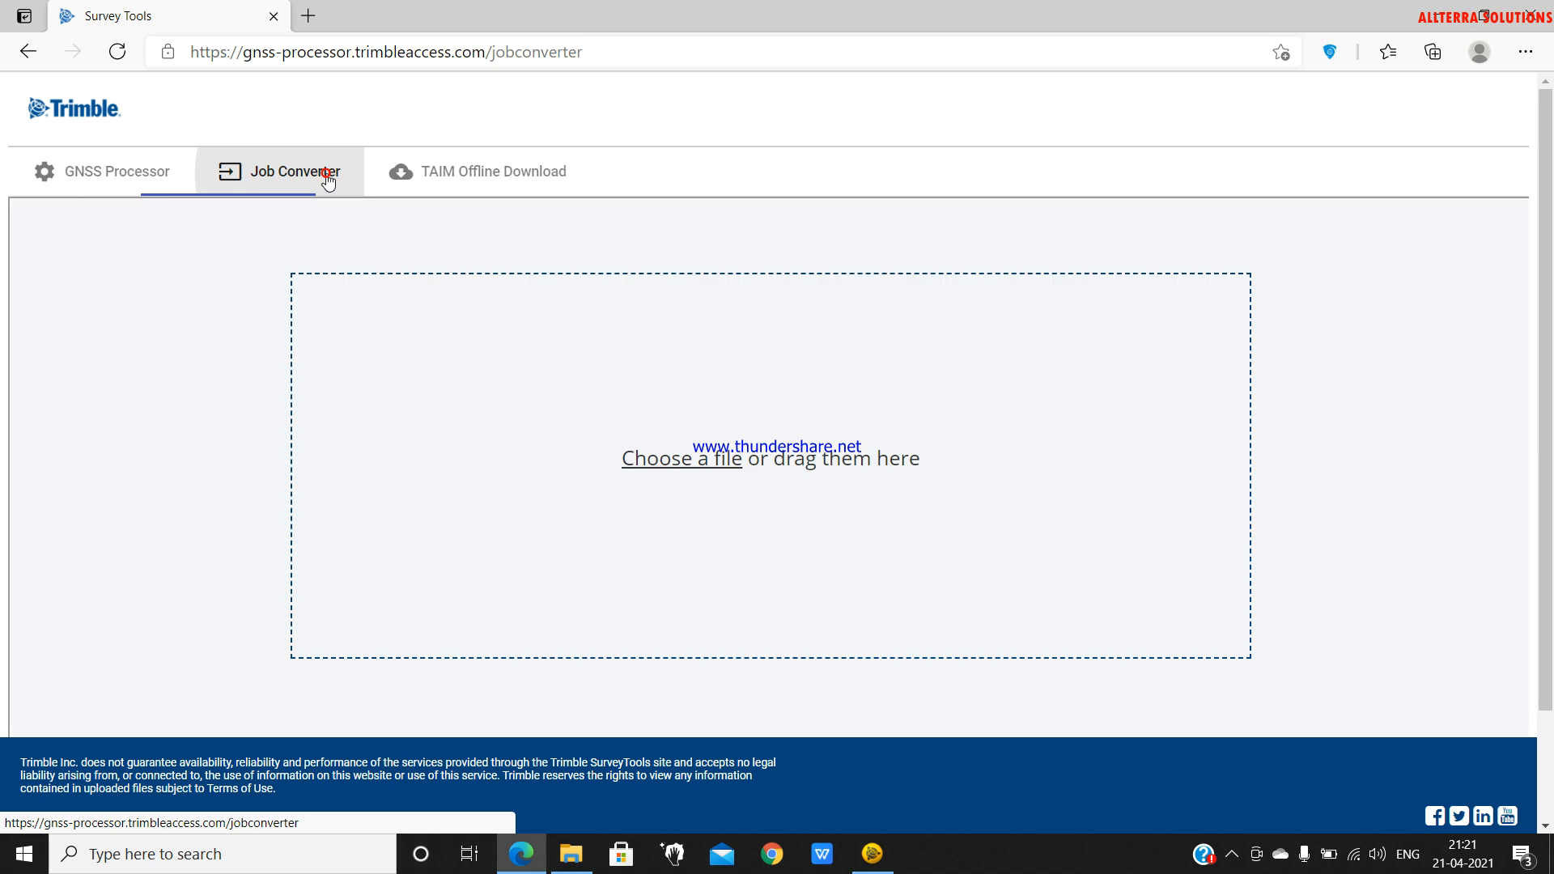
- Load CS17 01.03.21.job from the TBC OPERATING MANUAL folder into the converter and export it as JXL
click(699, 459)
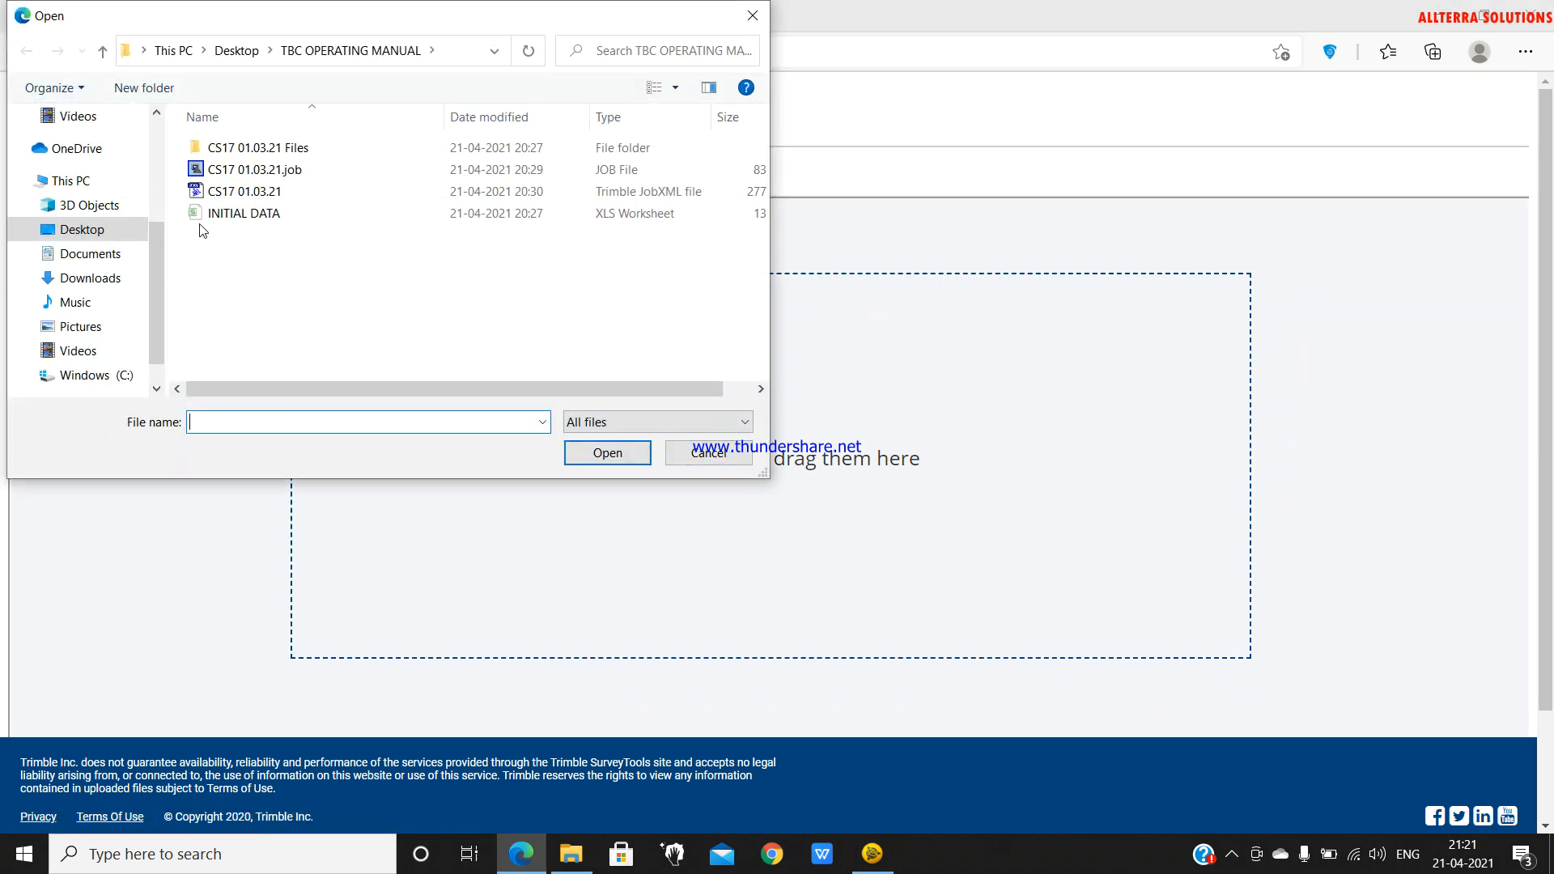
click(297, 170)
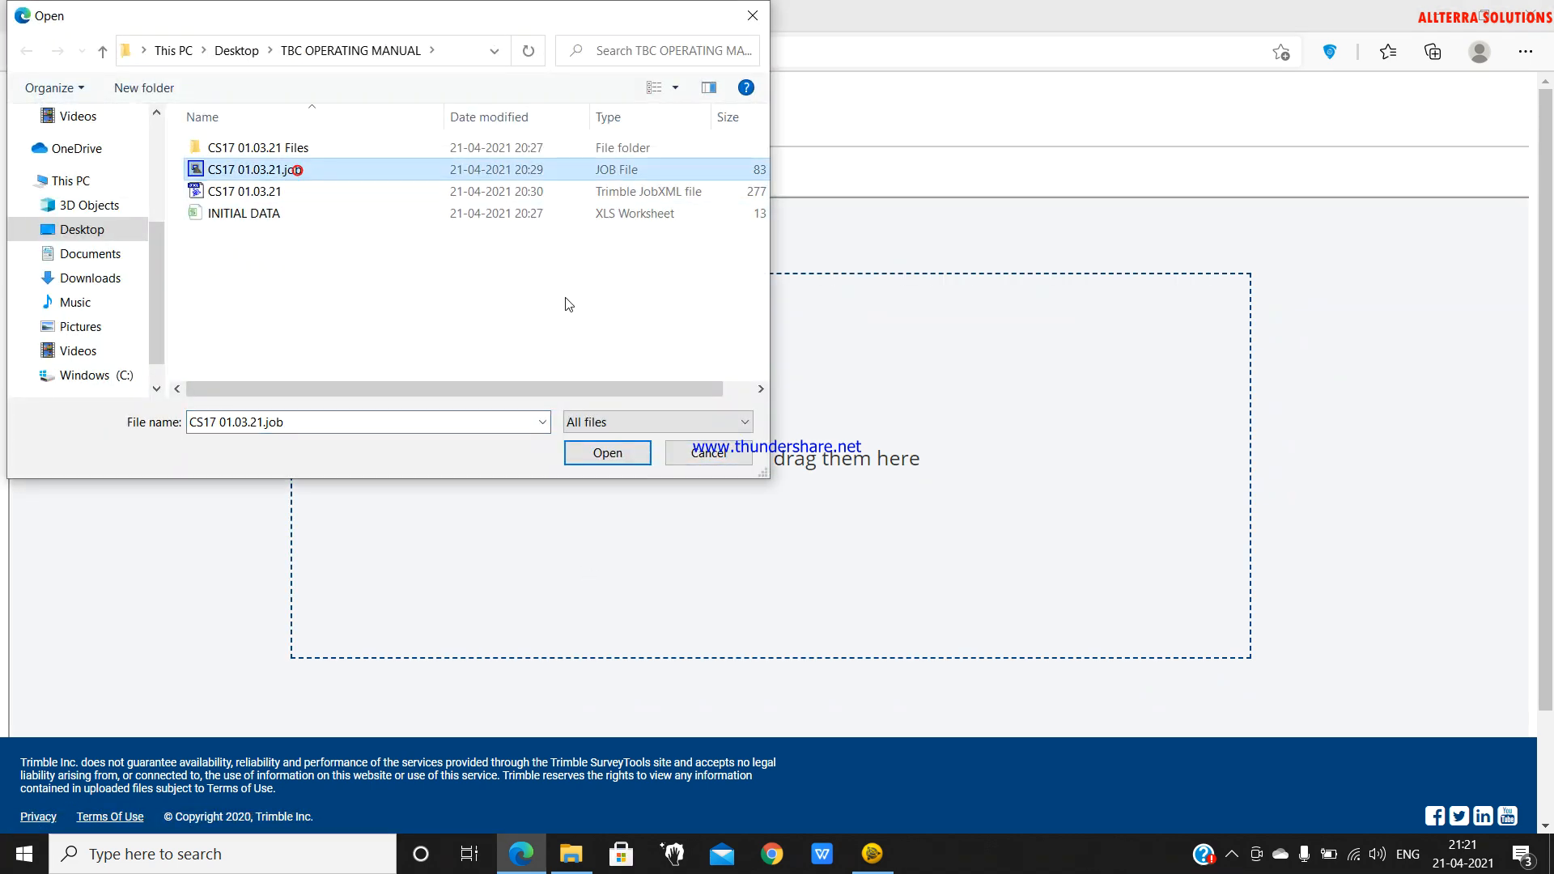
click(616, 454)
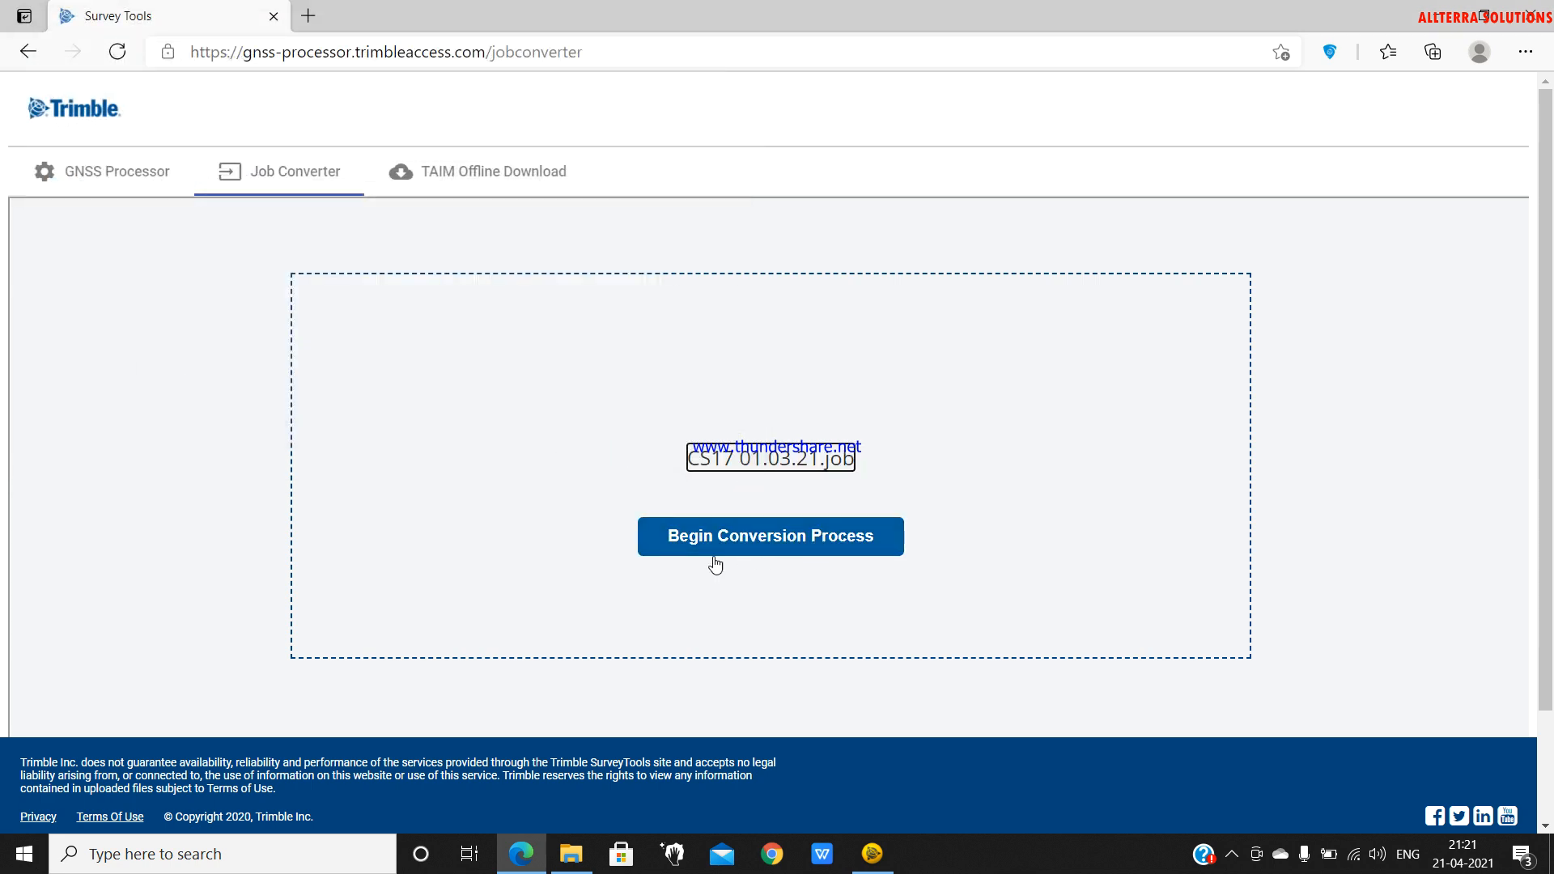
click(763, 548)
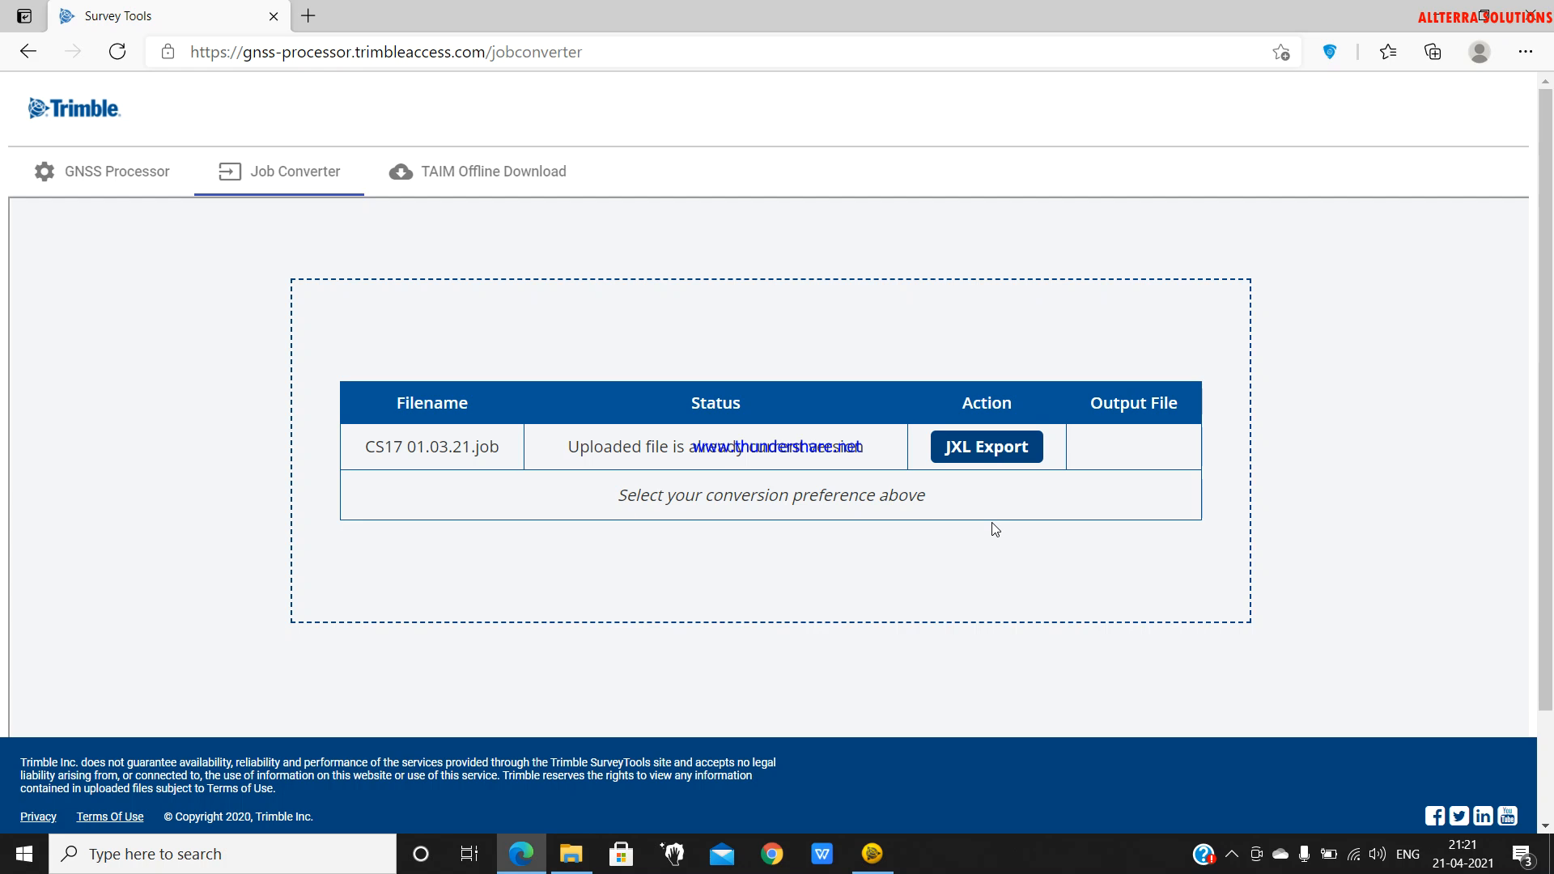
click(986, 447)
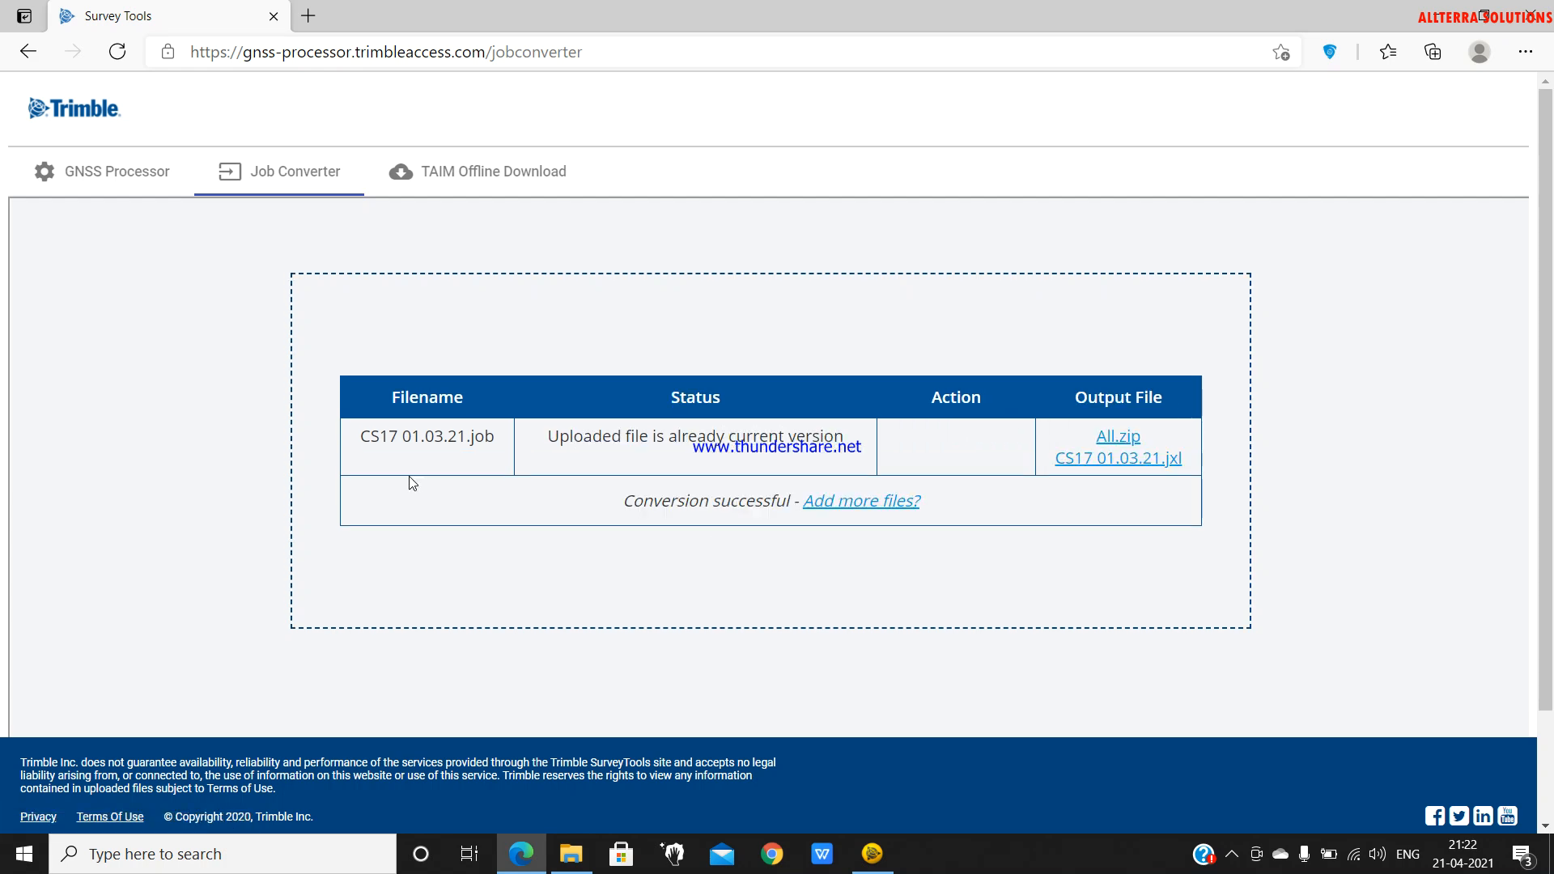
- Download the converted CS17 01.03.21.jxl and show it in its download folder
click(1106, 470)
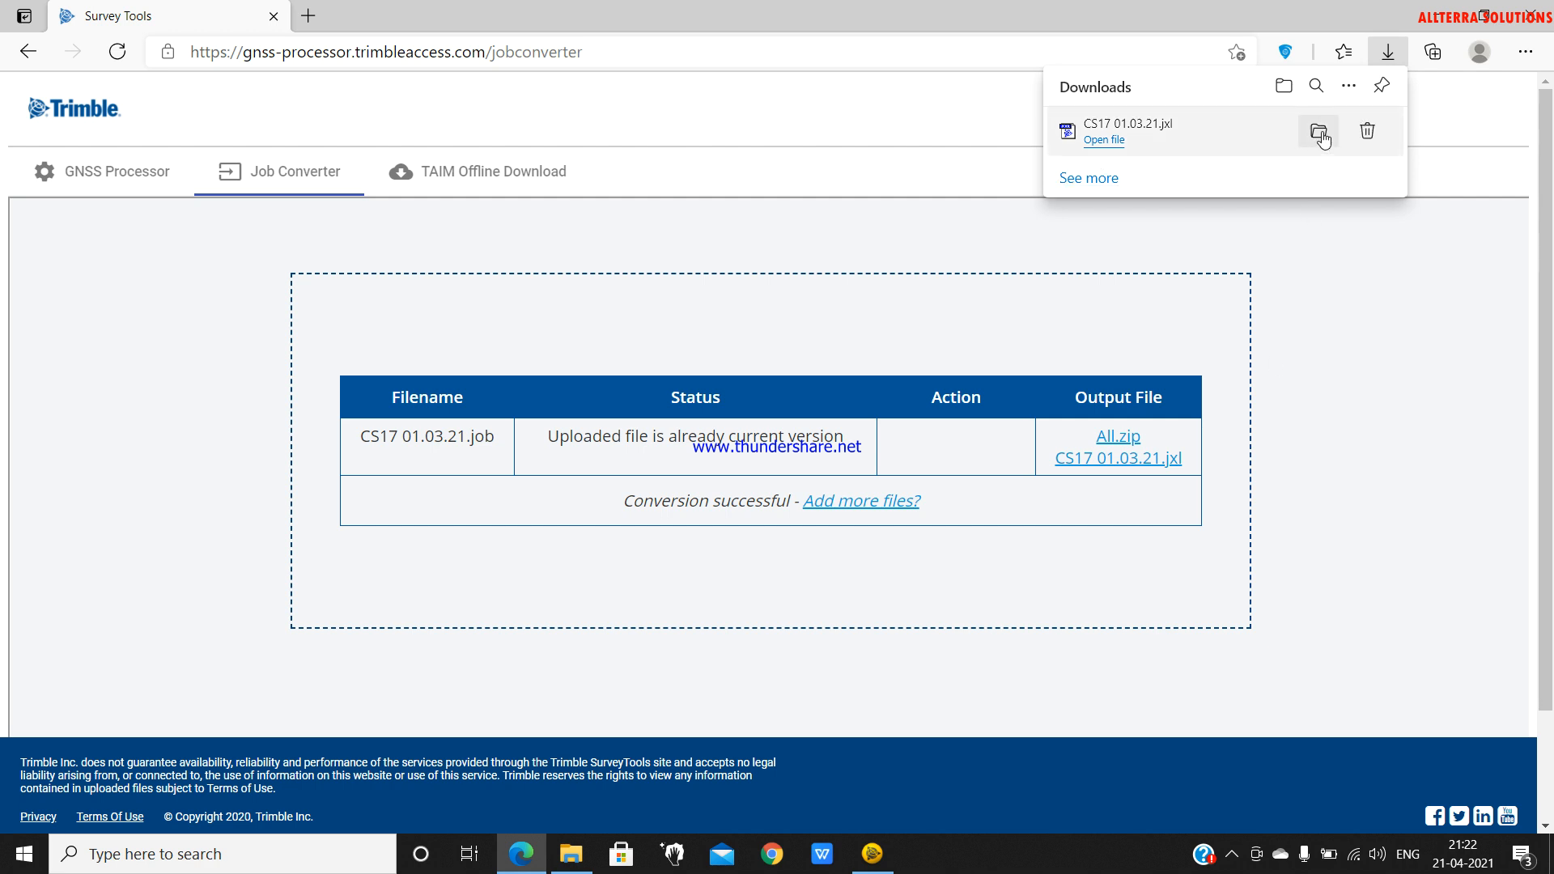
click(1322, 131)
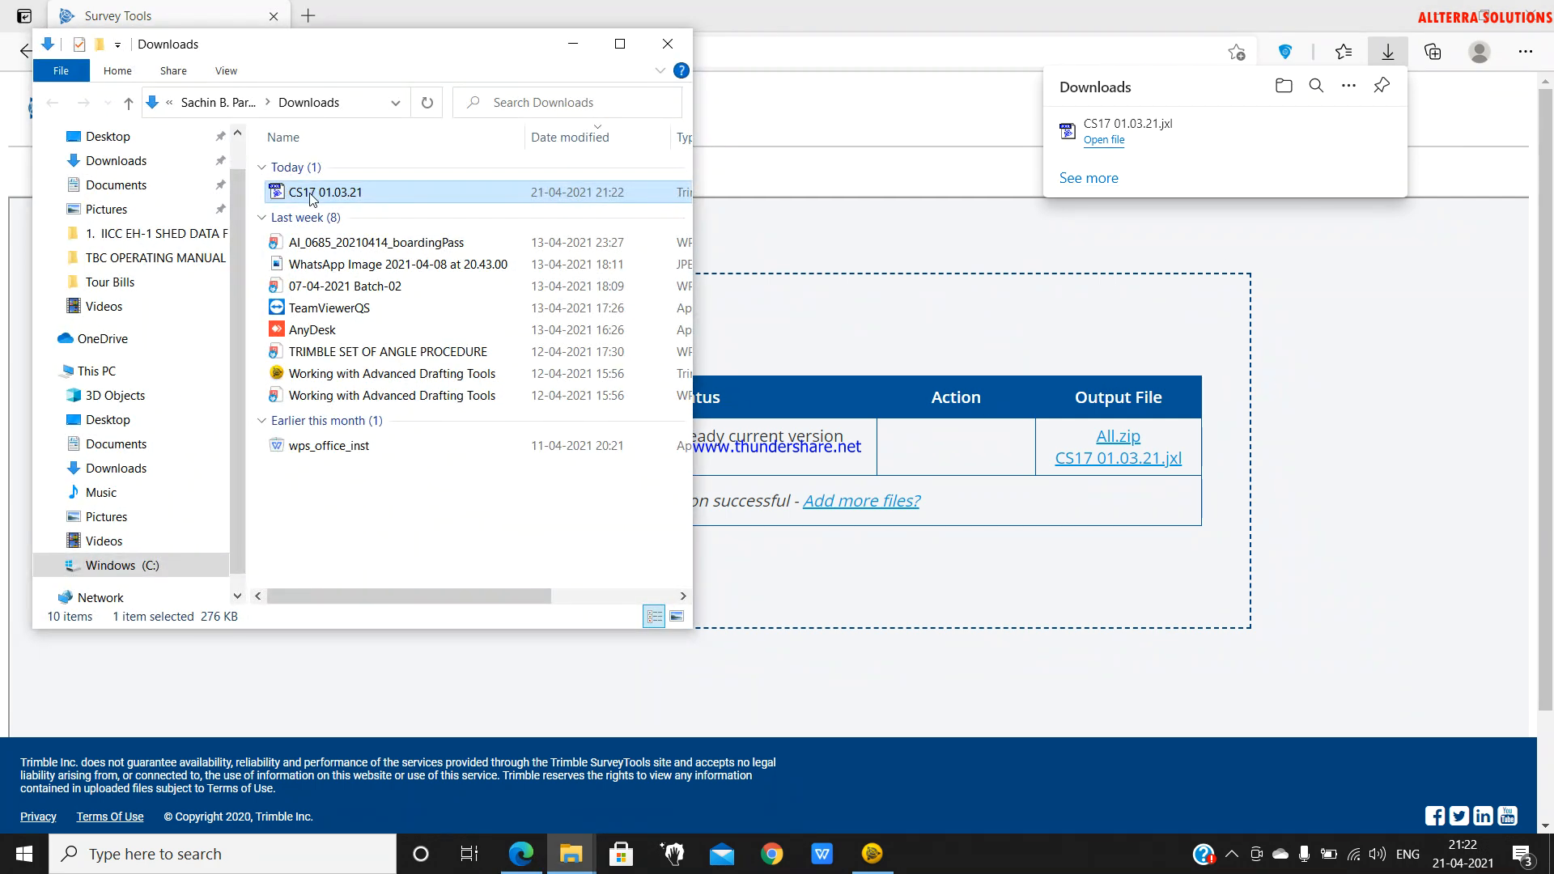
click(573, 44)
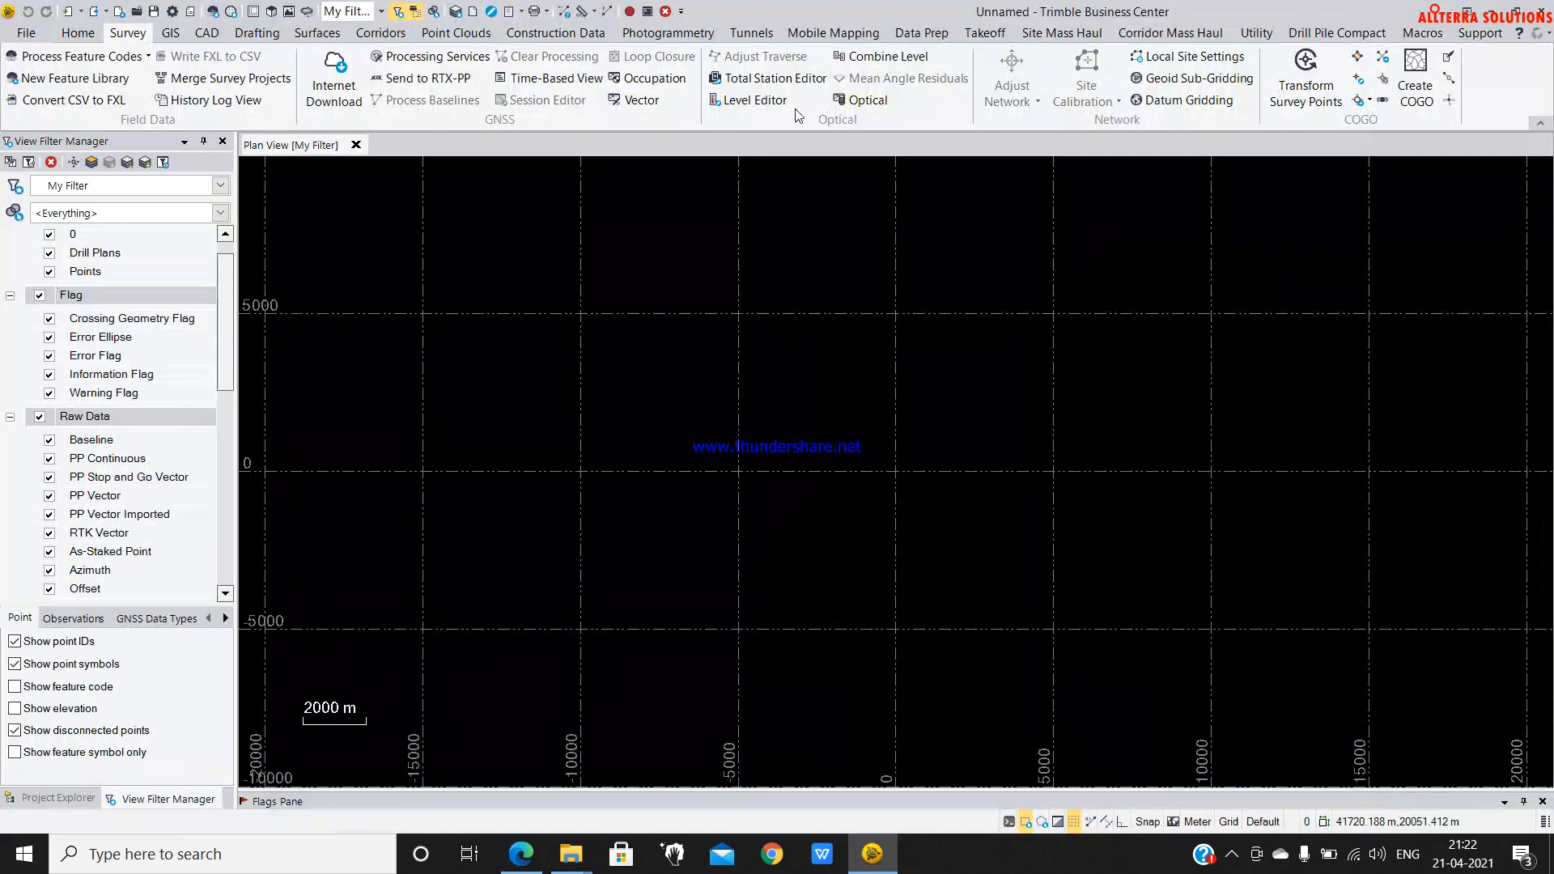
- Switch back to Trimble Business Center and reduce its window to sit beside the TBC OPERATING MANUAL folder
click(1438, 13)
click(1515, 11)
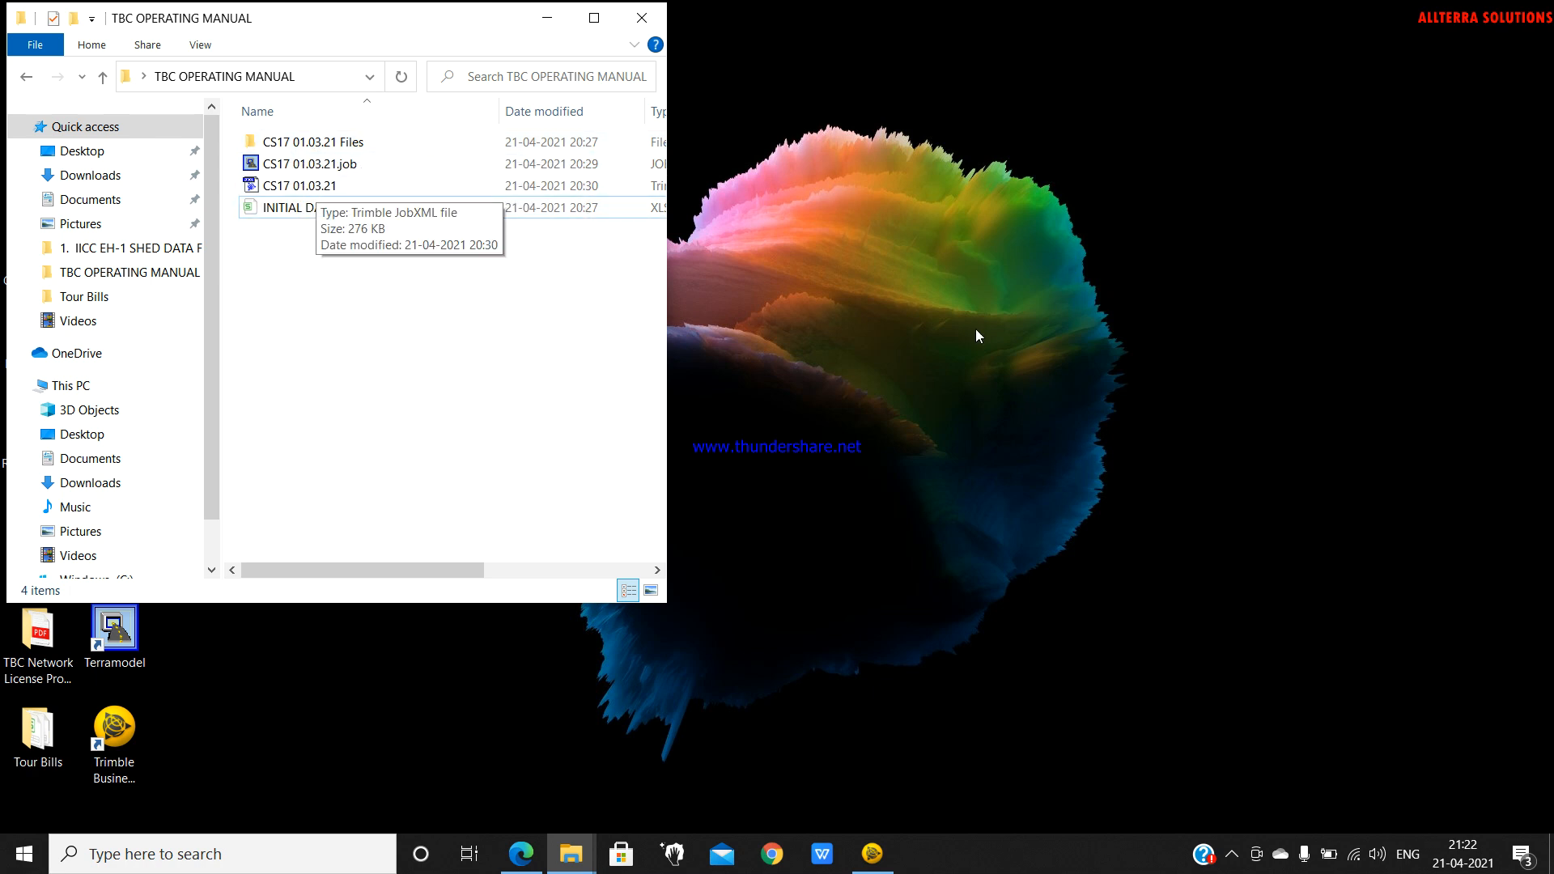
click(873, 854)
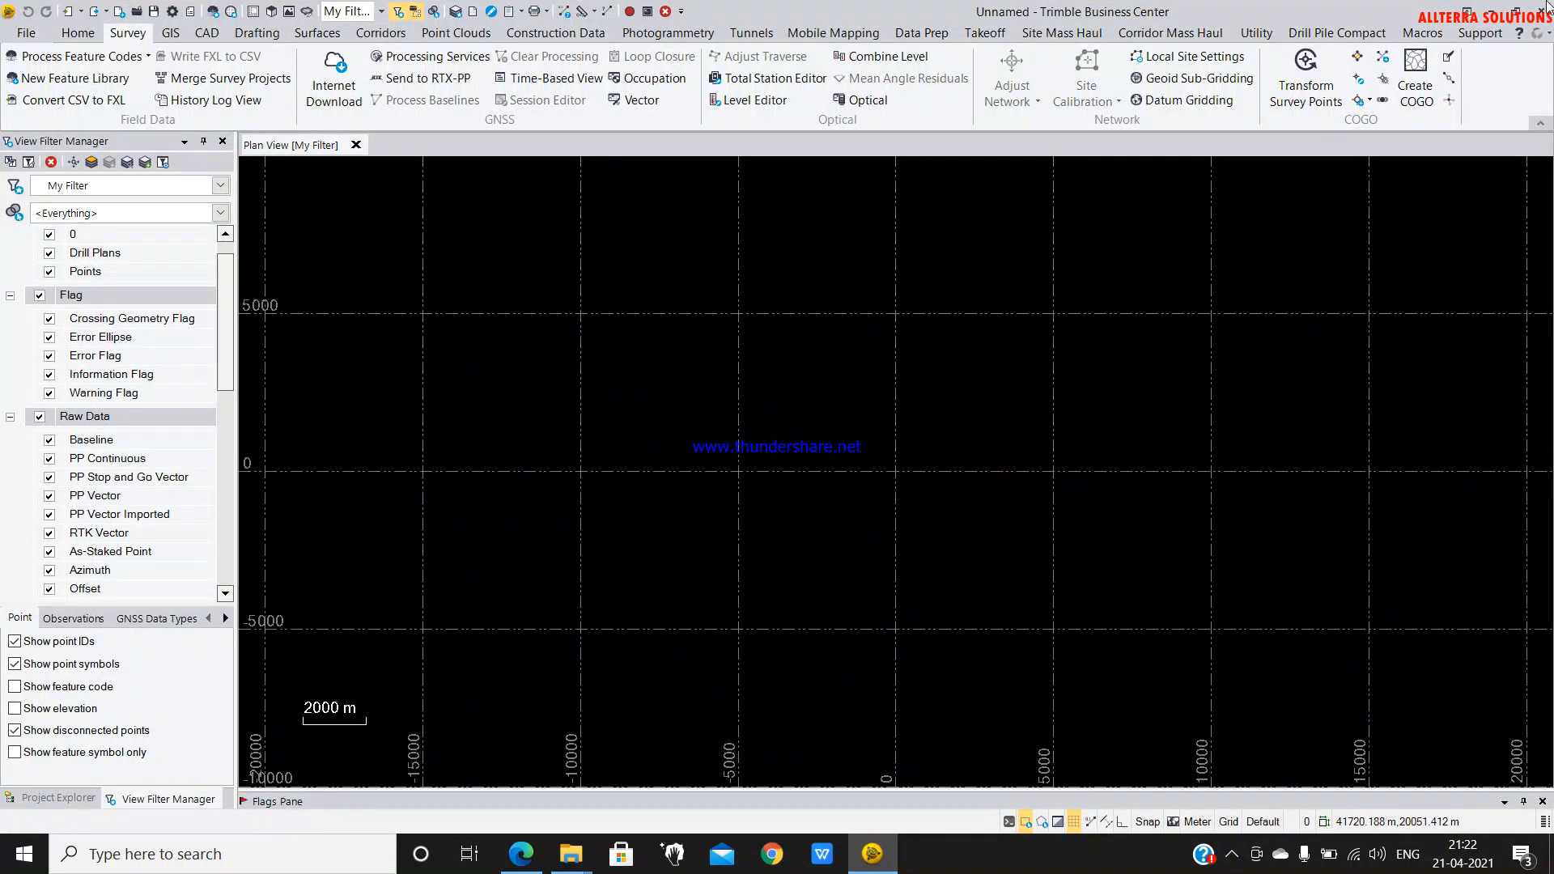
click(1515, 11)
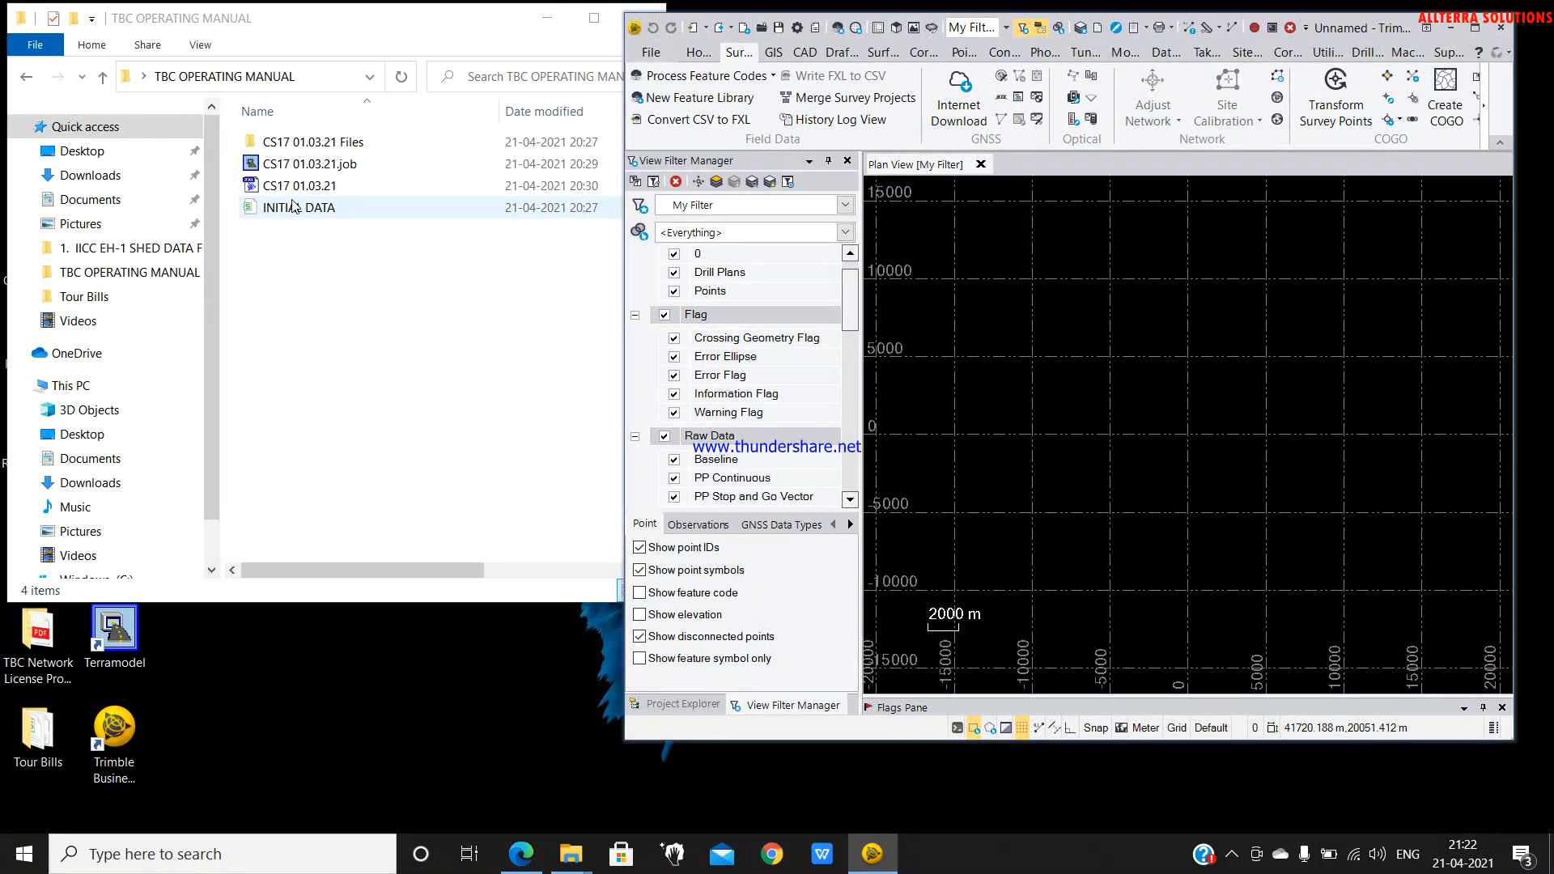
- Import the CS17 01.03.21 JobXML file from the folder into the project's plan view, accepting a projection scale of 1.0000000000
drag(364, 574, 508, 589)
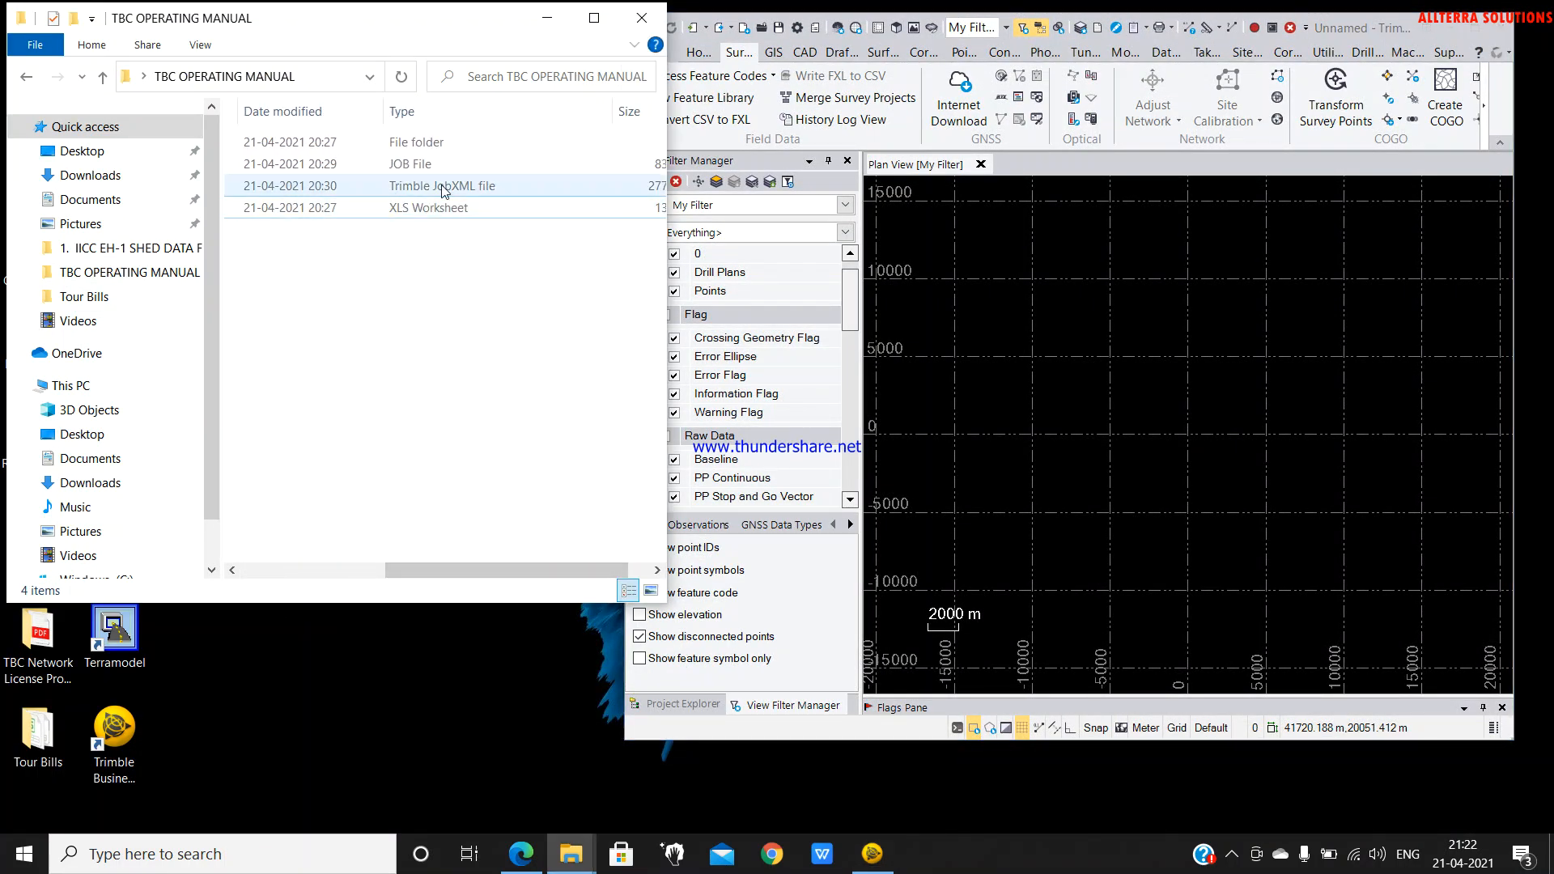
drag(489, 566, 390, 570)
drag(316, 186, 1055, 368)
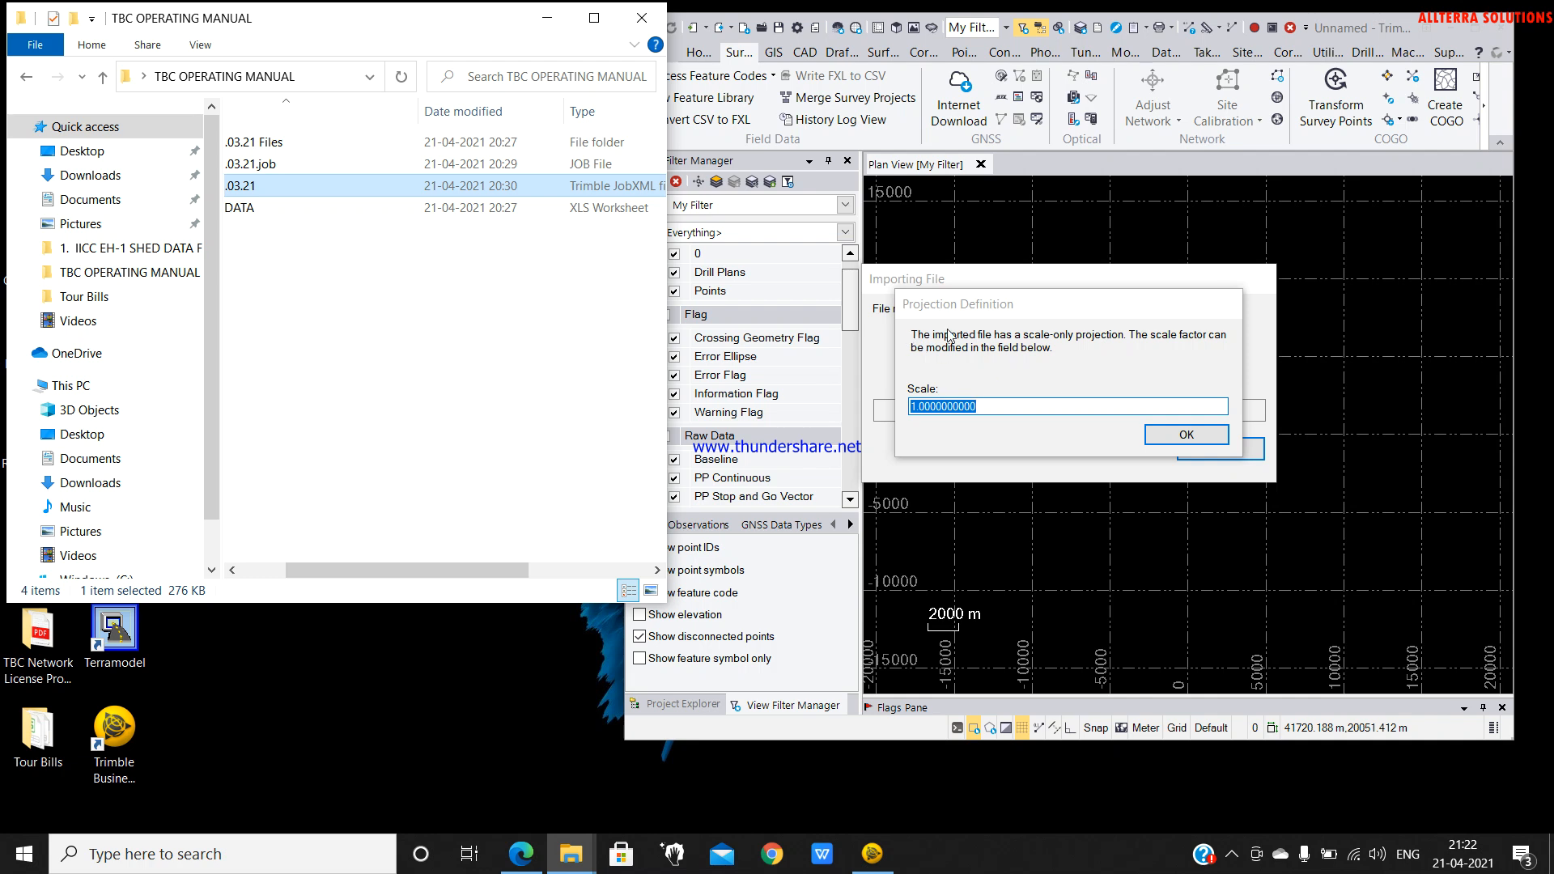
click(1176, 434)
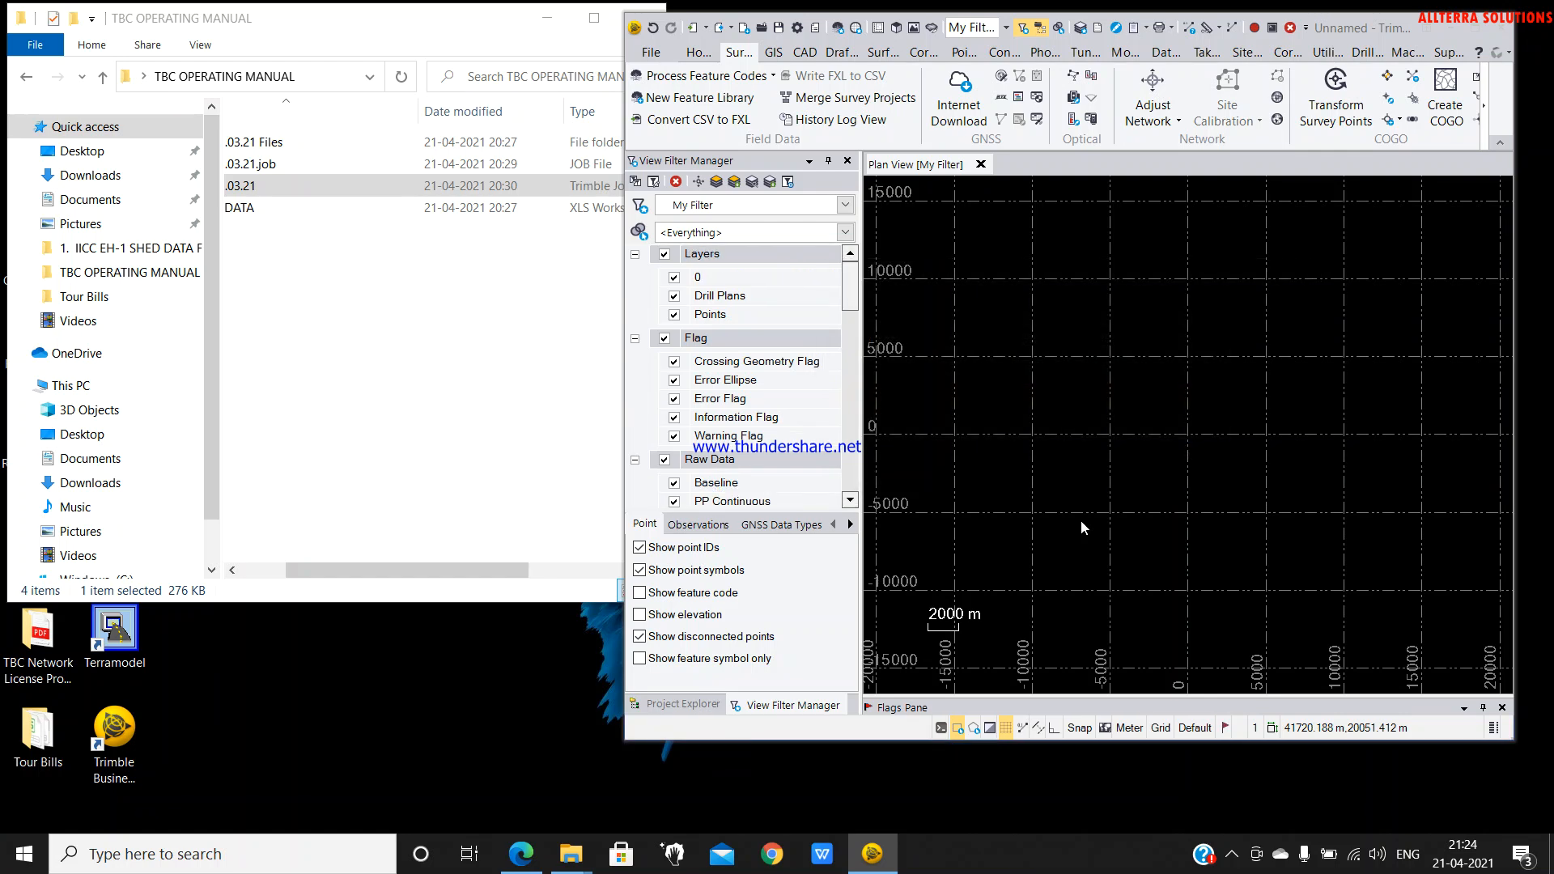
- Maximize the project window and show the imported point cloud around stations 6 to 9 in the plan view
click(1474, 28)
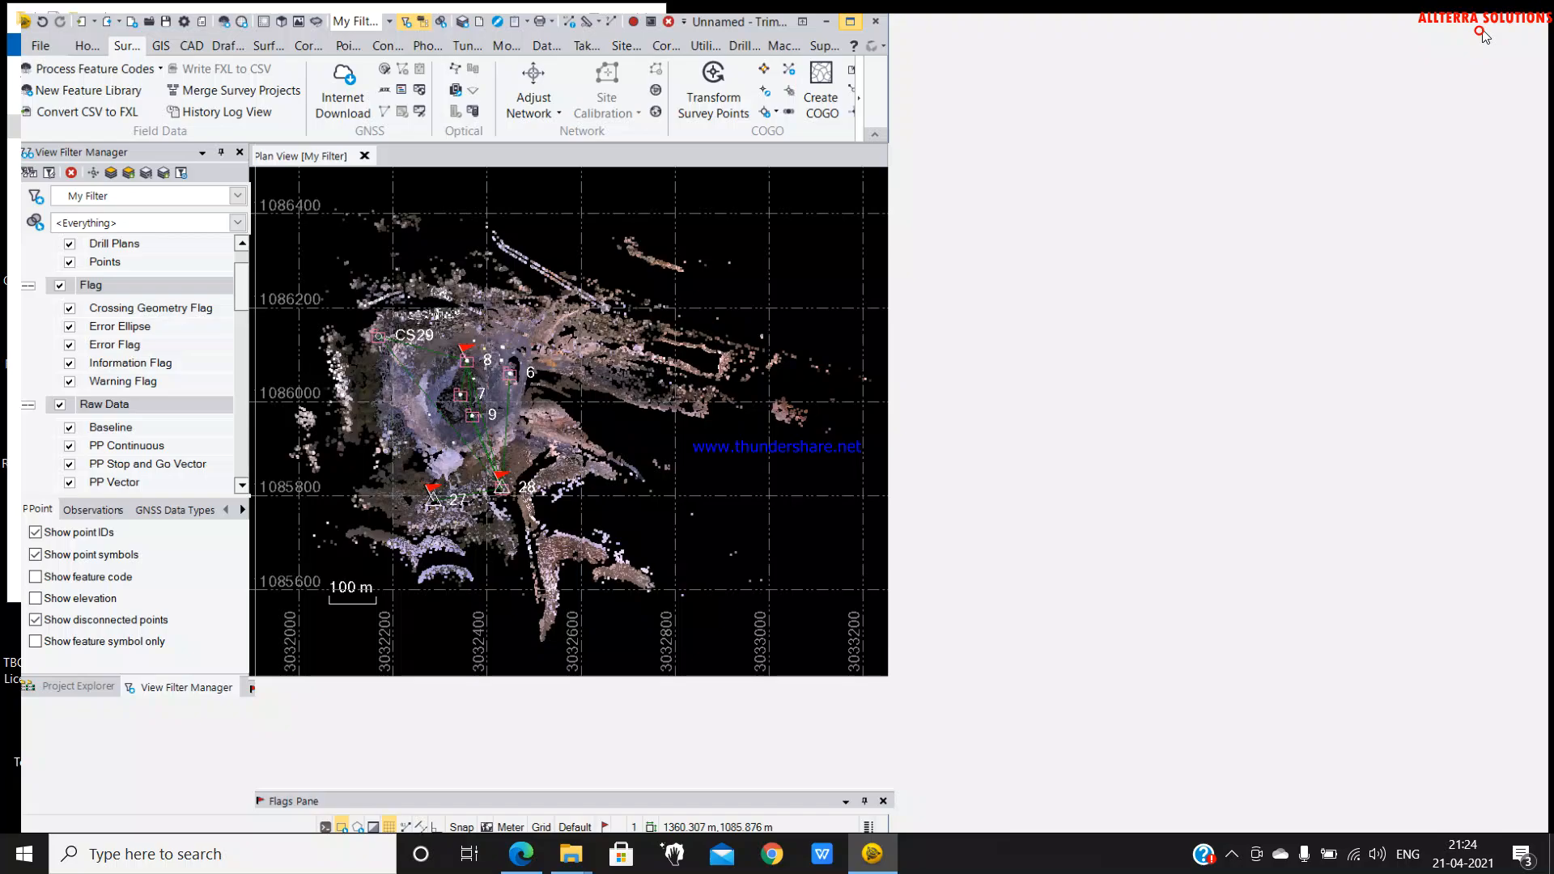
scroll(830, 468, up, 5)
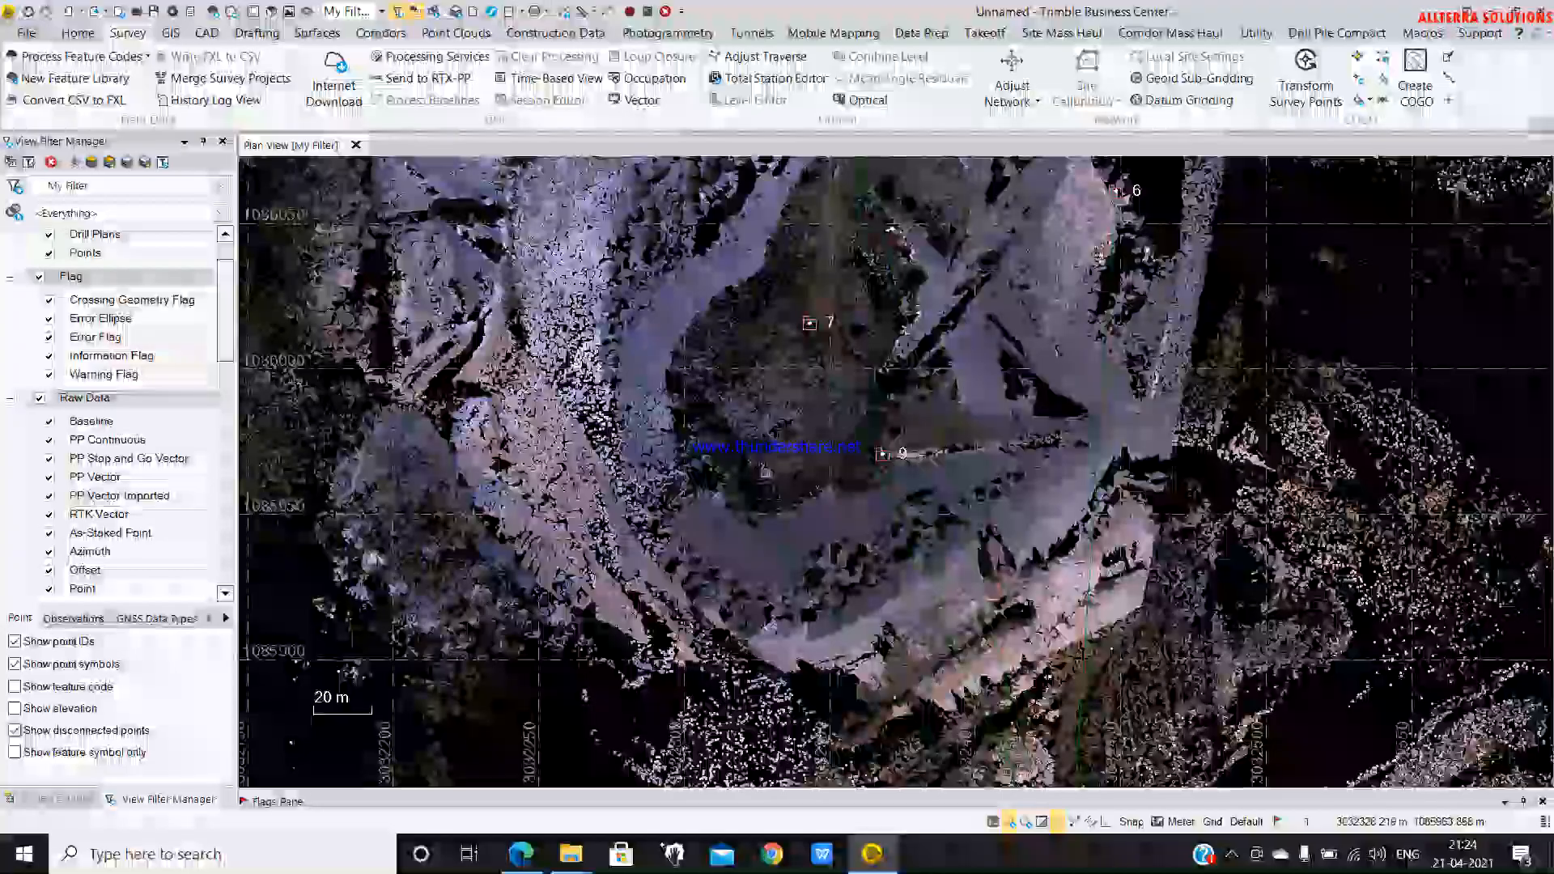
scroll(831, 468, down, 3)
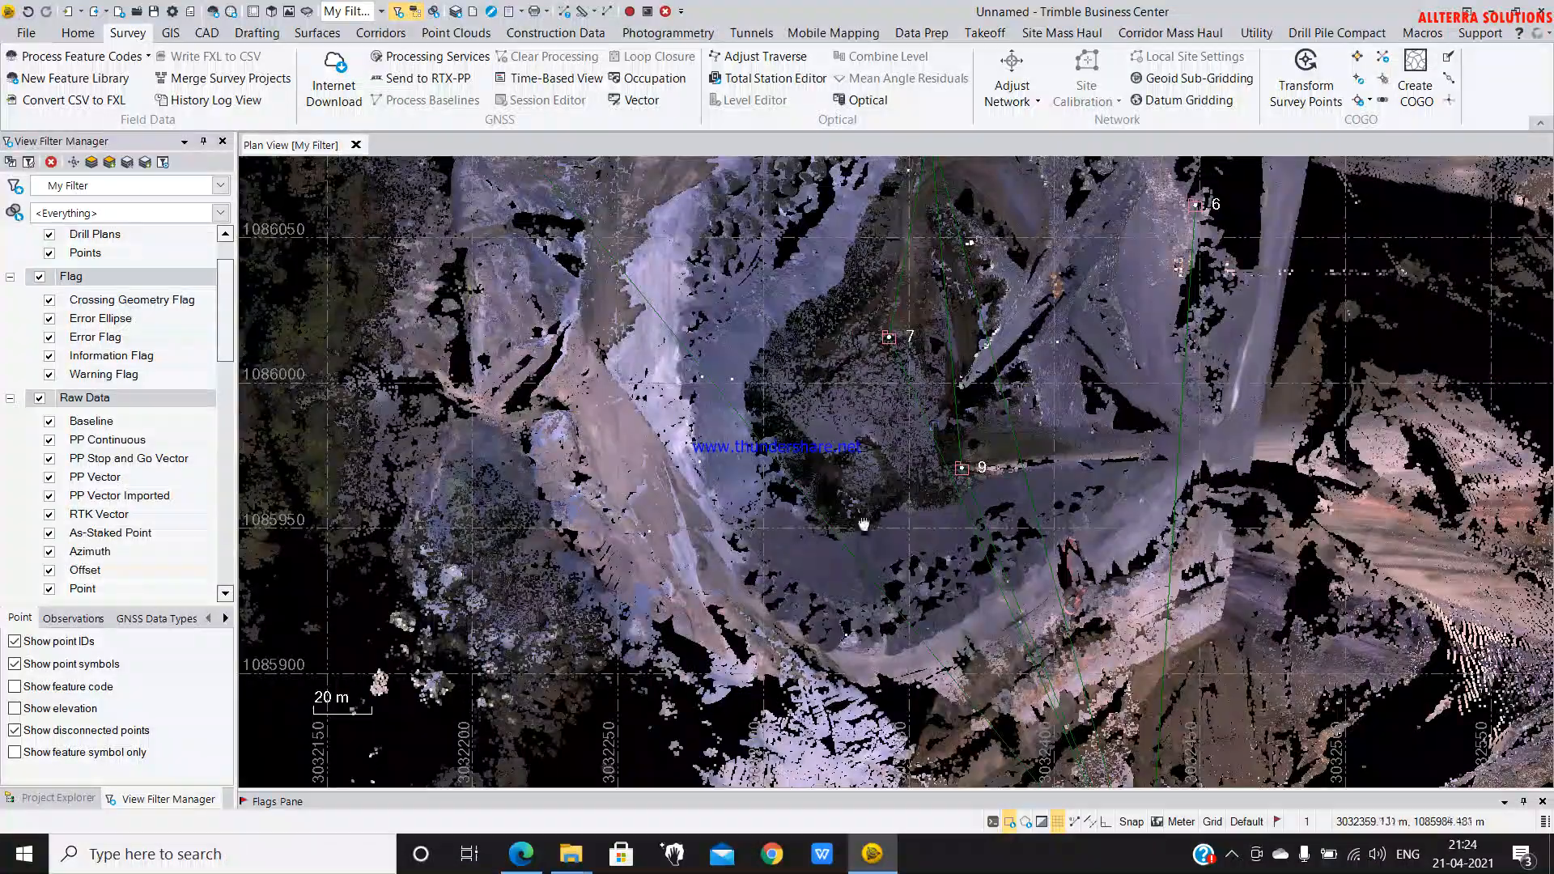
scroll(828, 510, up, 2)
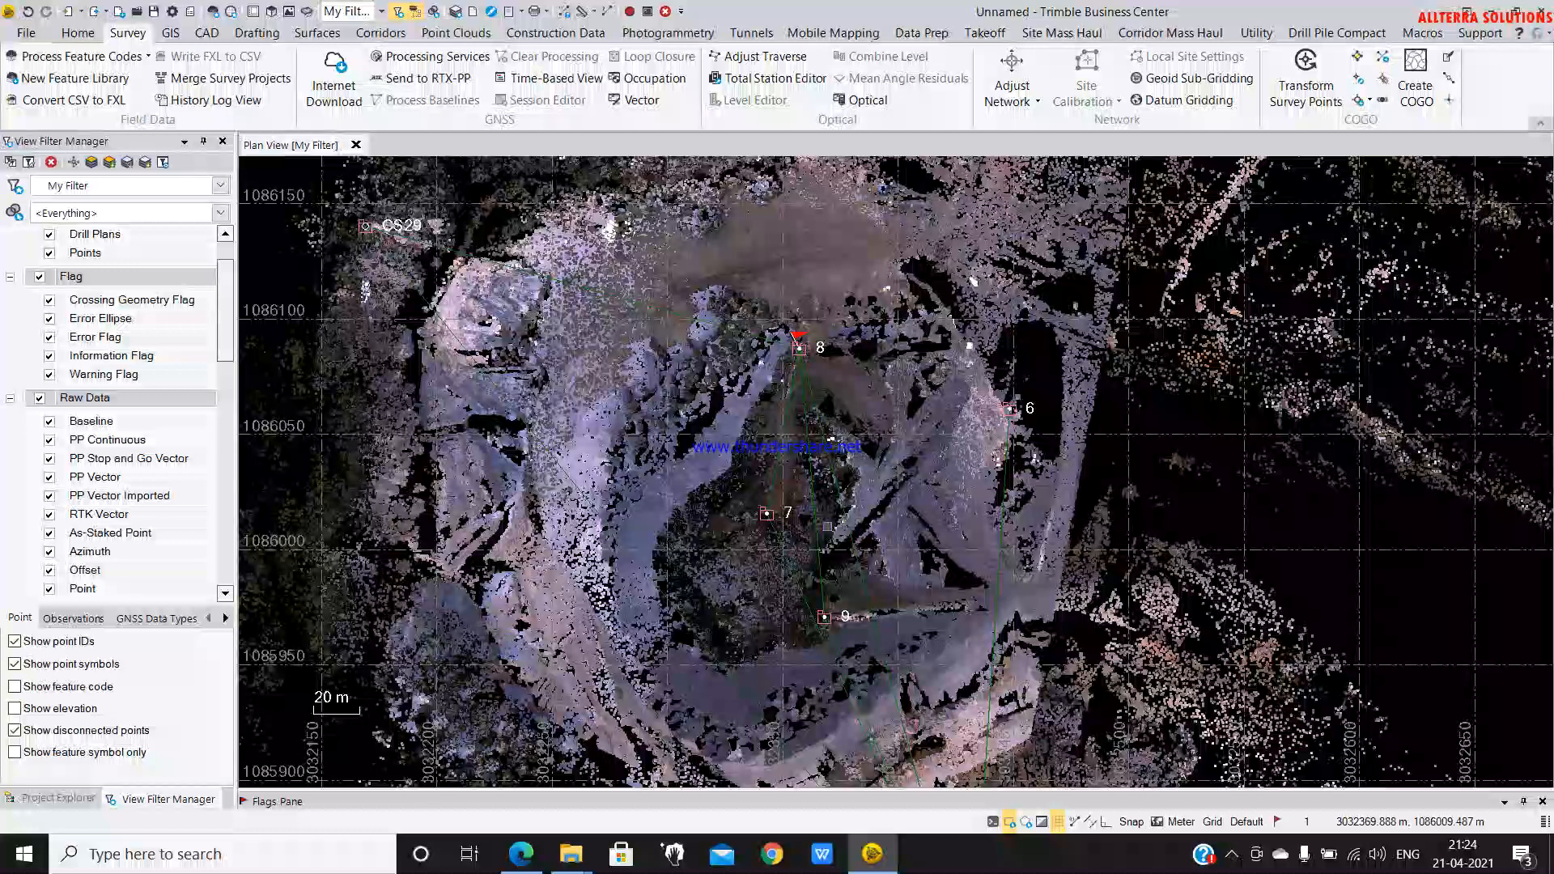
- Open a 3D view of the imported scan data and tilt it toward the pit
click(78, 32)
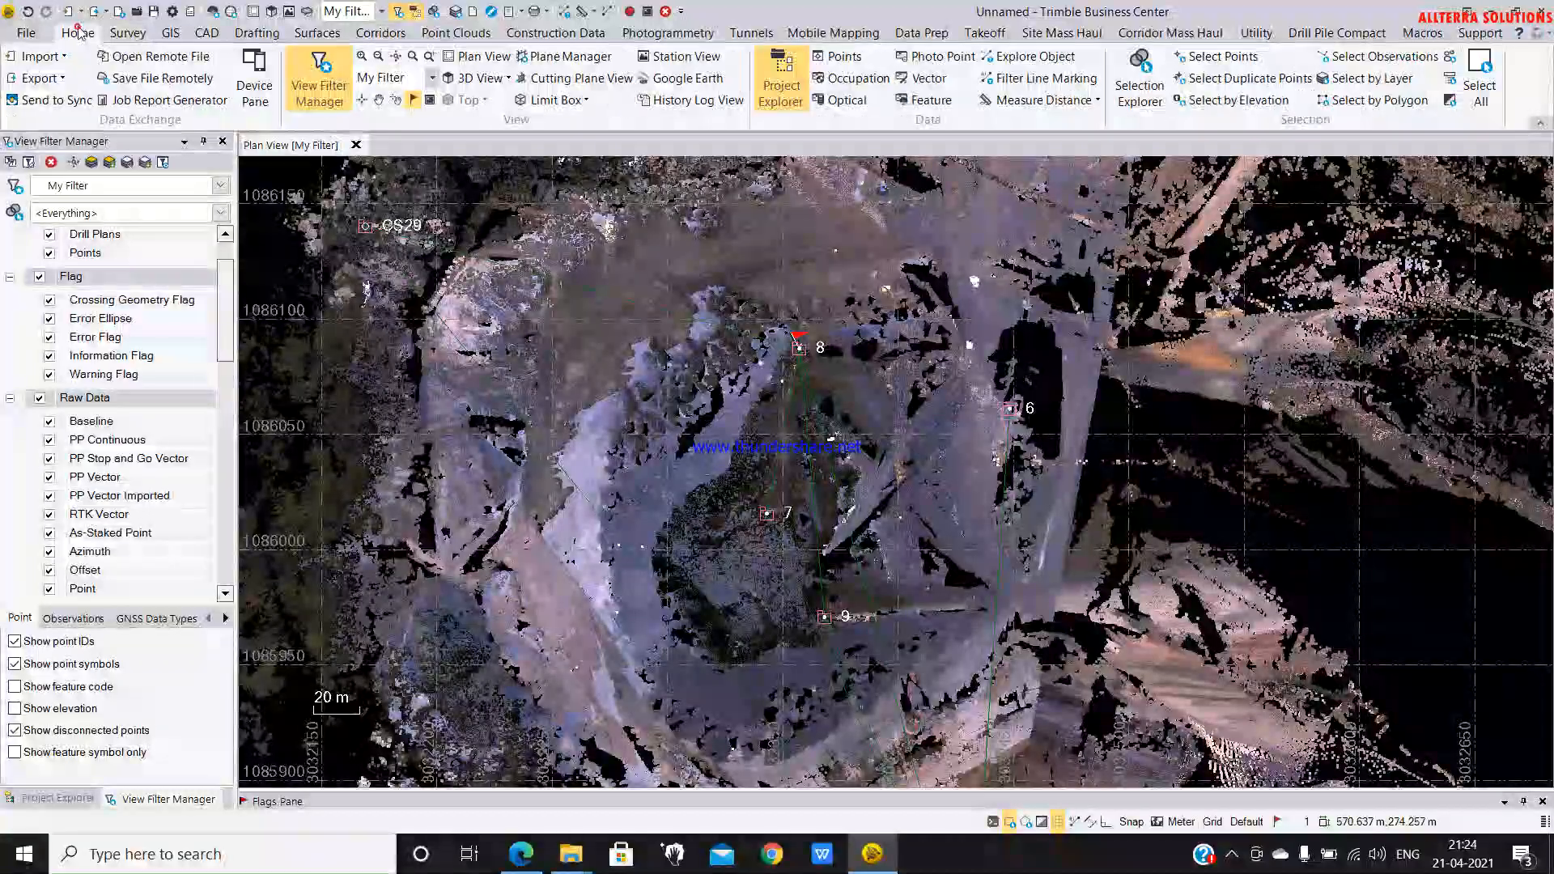
click(476, 81)
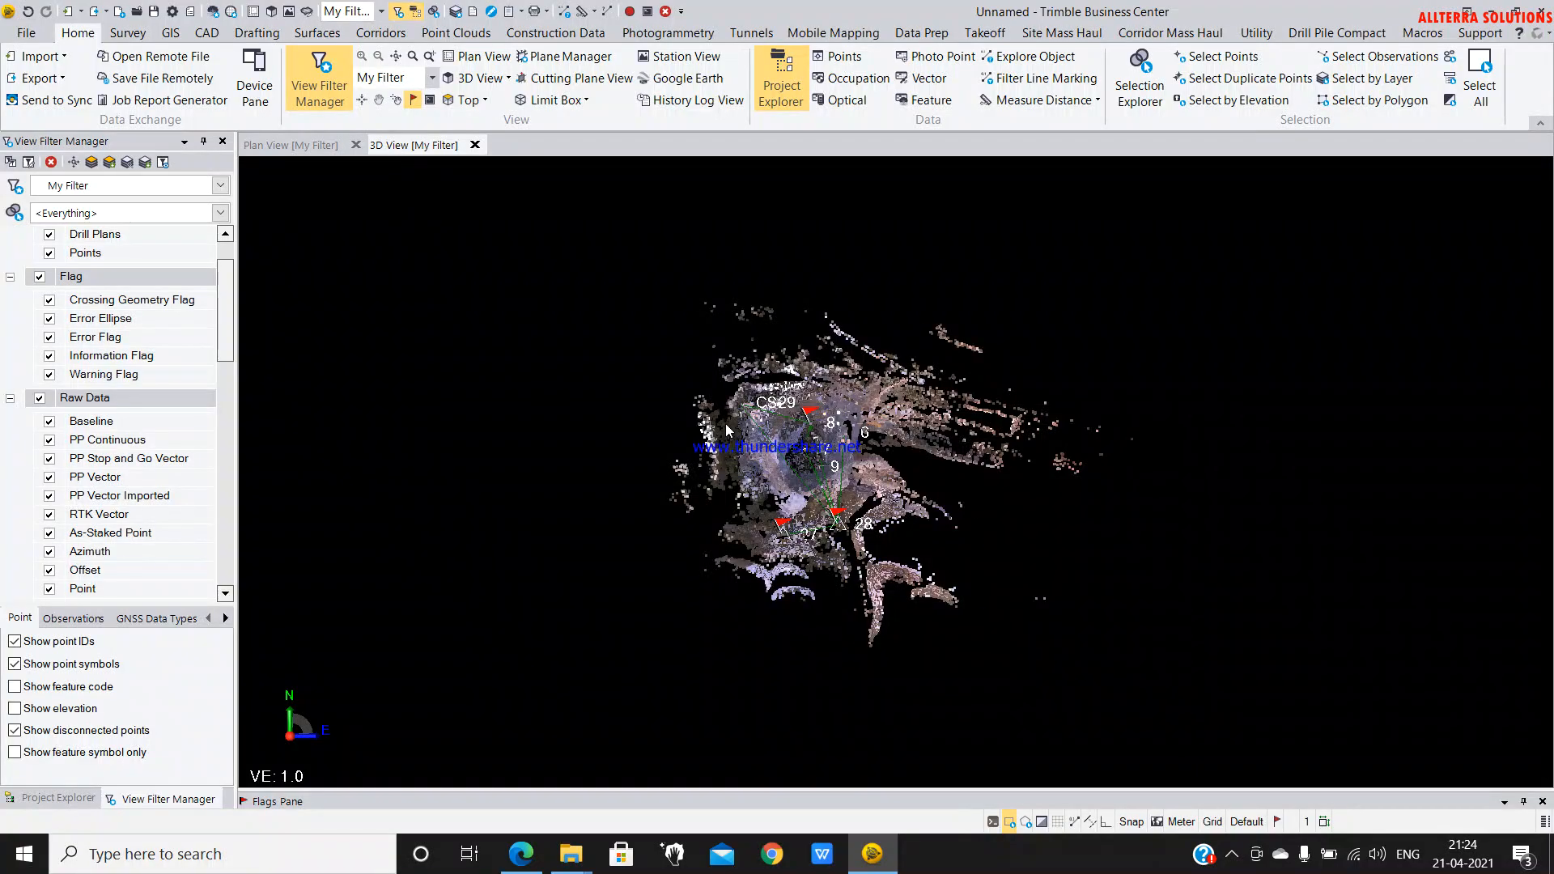
scroll(781, 461, up, 4)
right_drag(785, 477, 822, 387)
scroll(822, 405, up, 6)
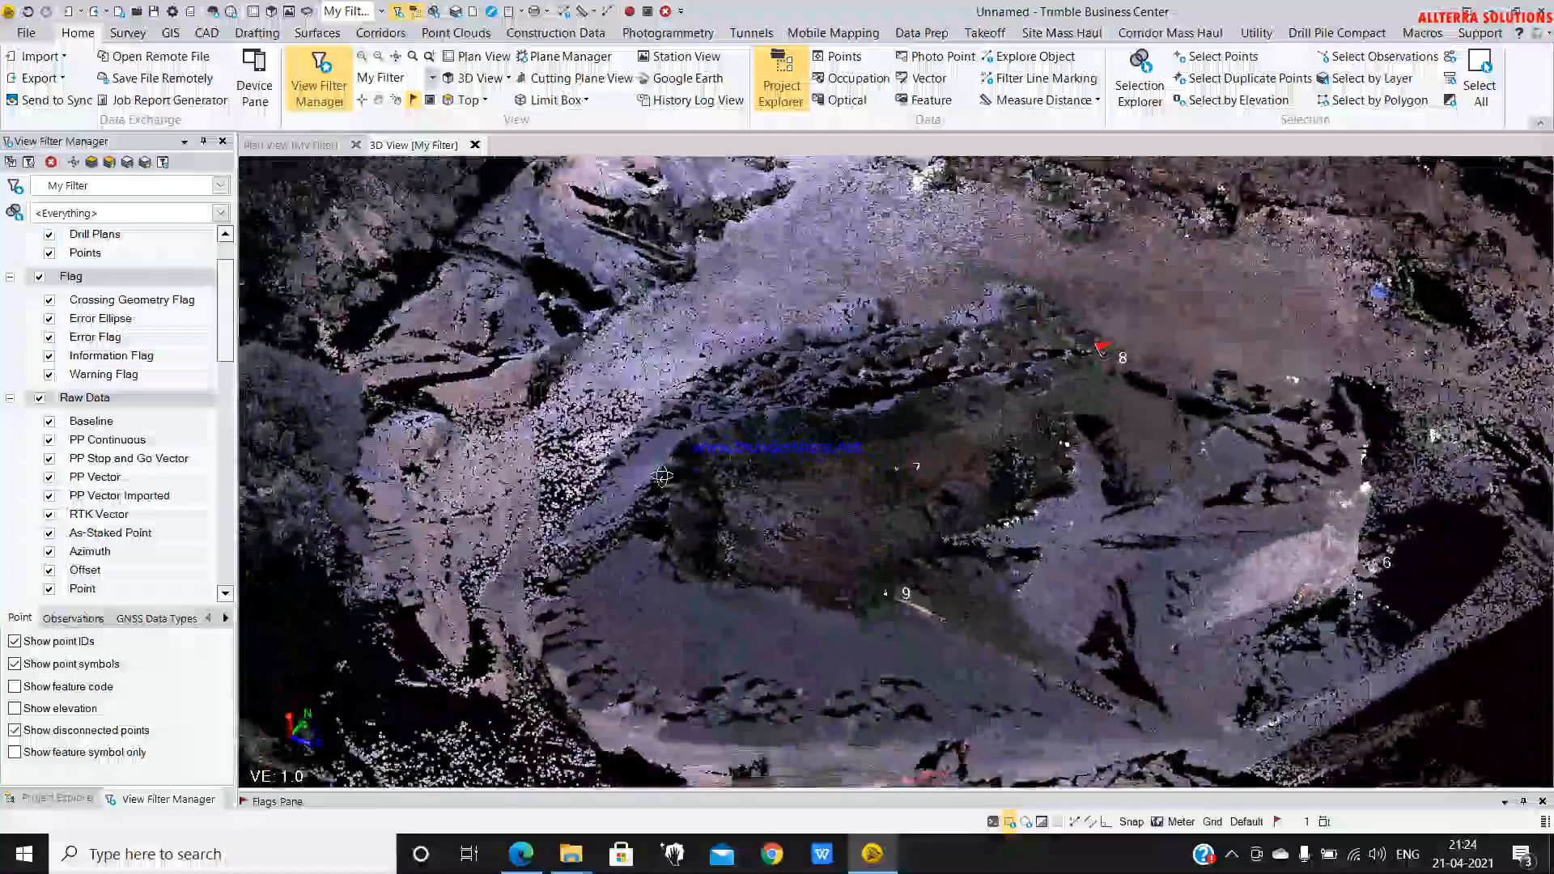
- Examine the pit's point cloud from several sides in the 3D view
mouse_move(663, 476)
right_down()
mouse_move(712, 454)
mouse_move(641, 486)
right_up()
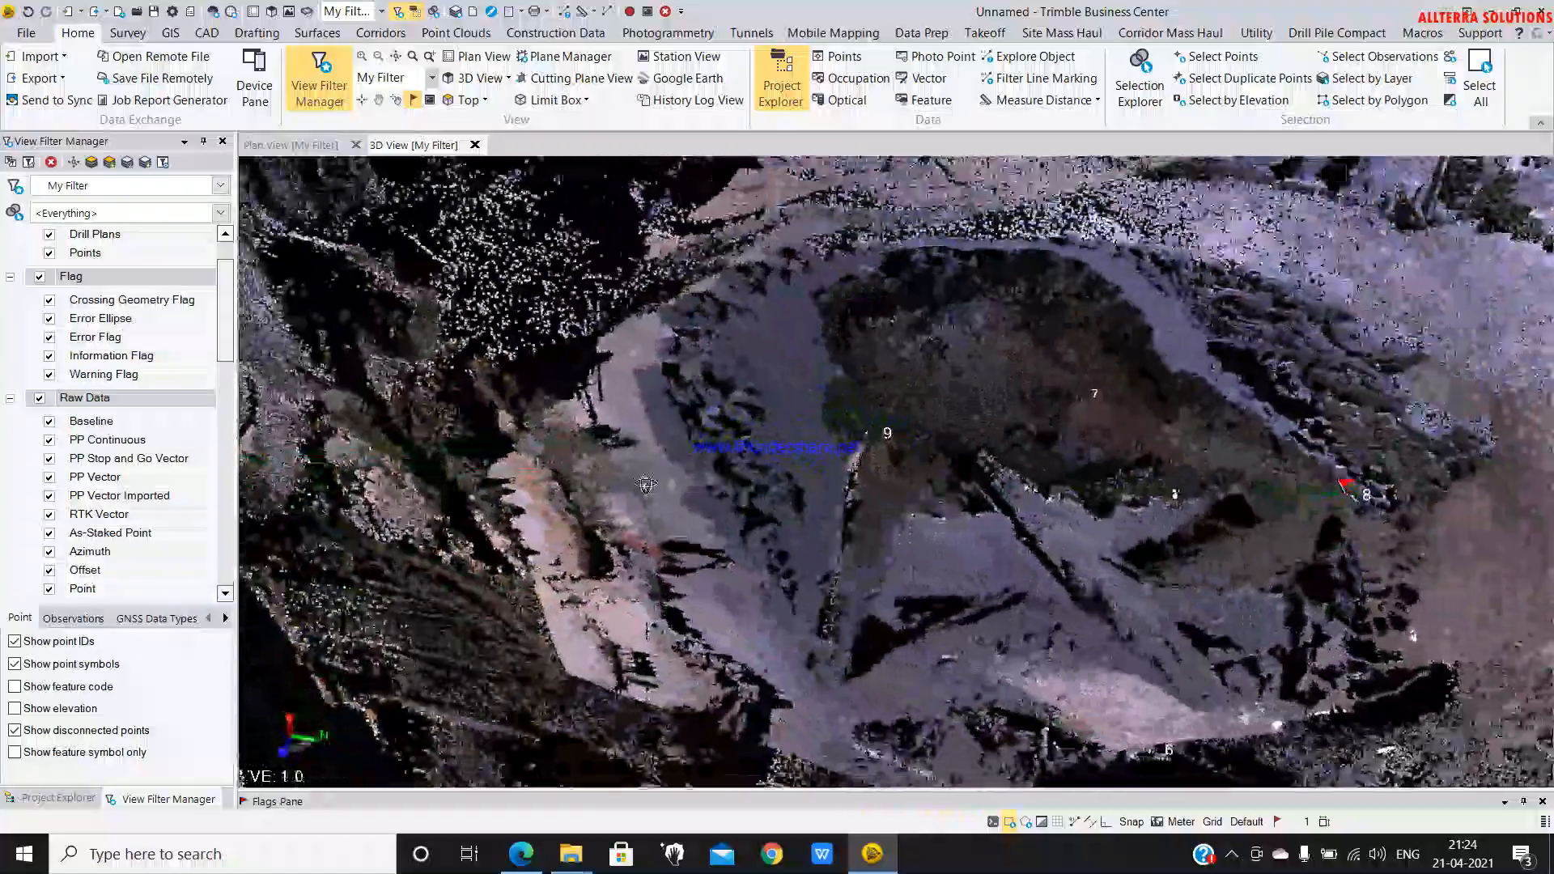
scroll(641, 486, up, 8)
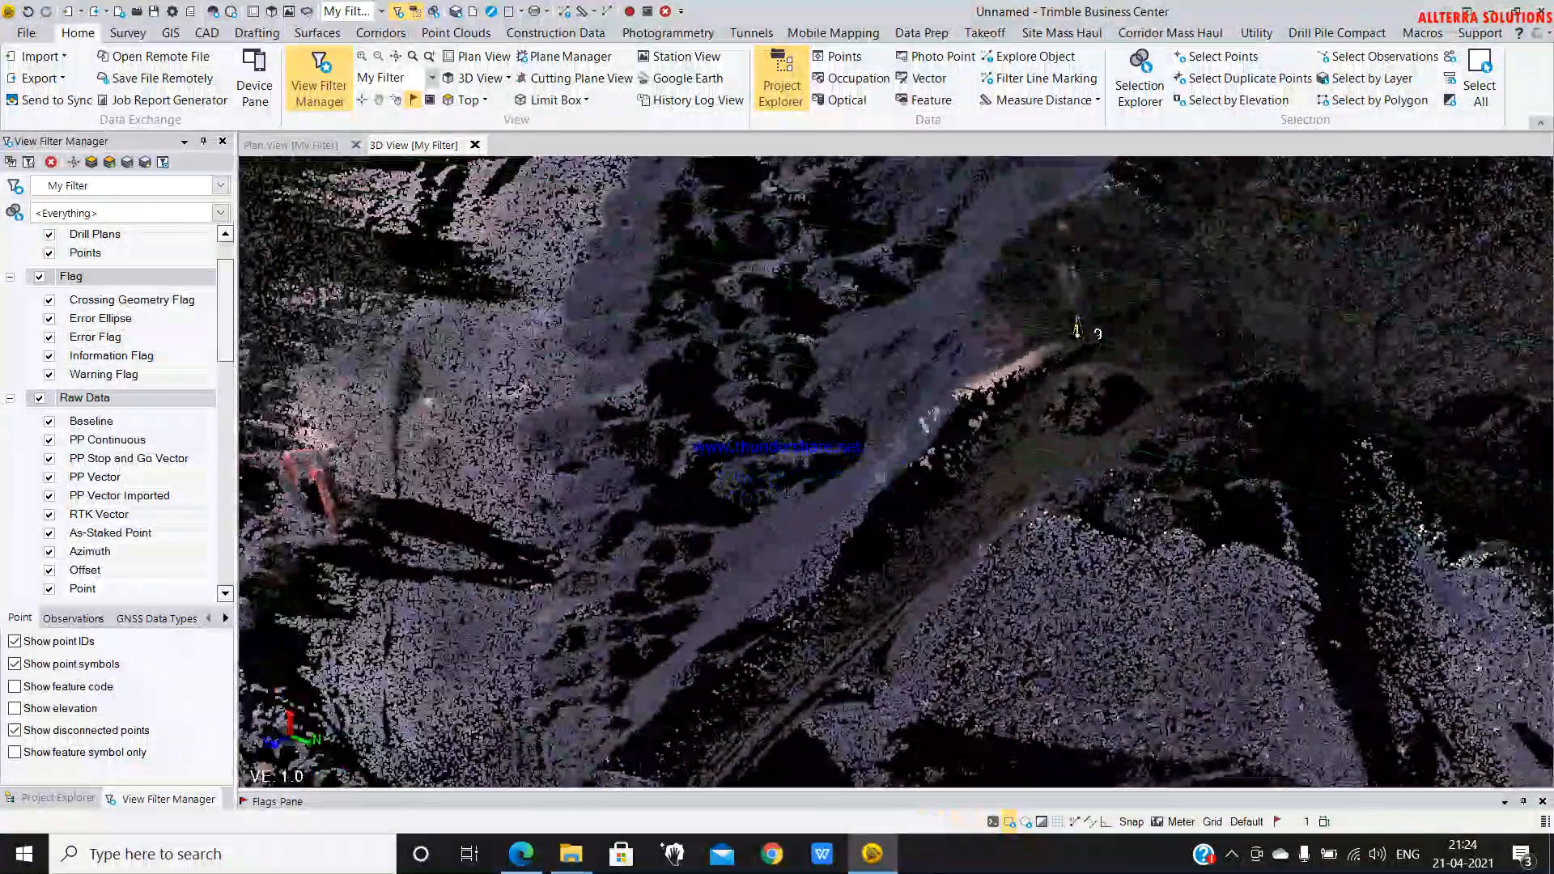
middle_drag(880, 477, 399, 399)
right_drag(700, 465, 749, 500)
scroll(748, 500, down, 4)
right_drag(871, 474, 816, 509)
scroll(818, 508, down, 2)
middle_drag(817, 508, 723, 545)
right_drag(839, 510, 705, 381)
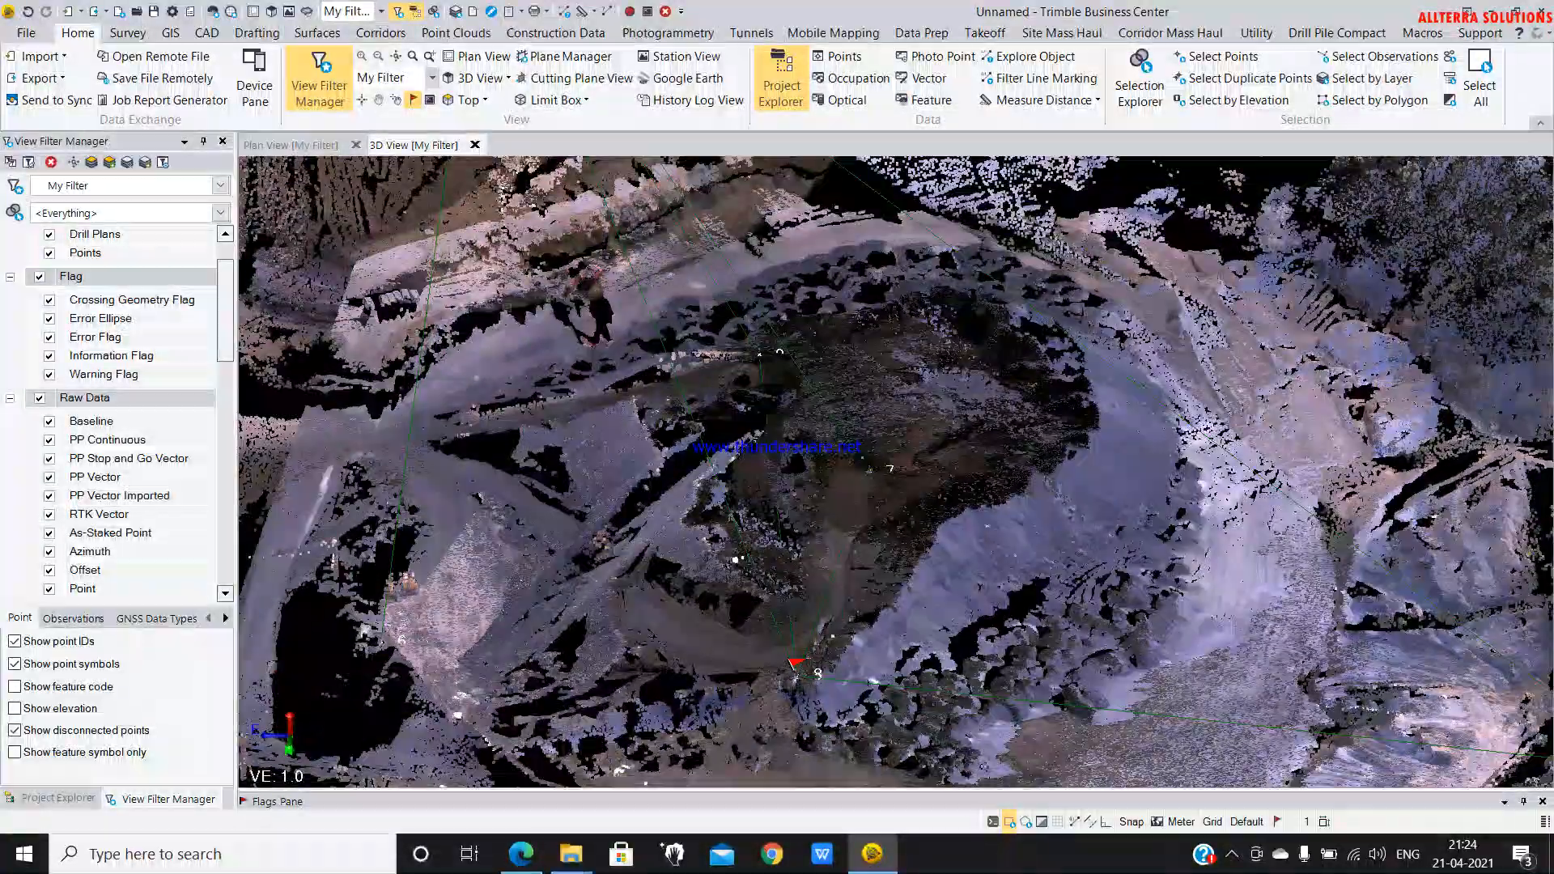
middle_drag(669, 469, 725, 363)
right_drag(761, 595, 645, 525)
middle_drag(760, 413, 996, 255)
right_drag(824, 516, 845, 484)
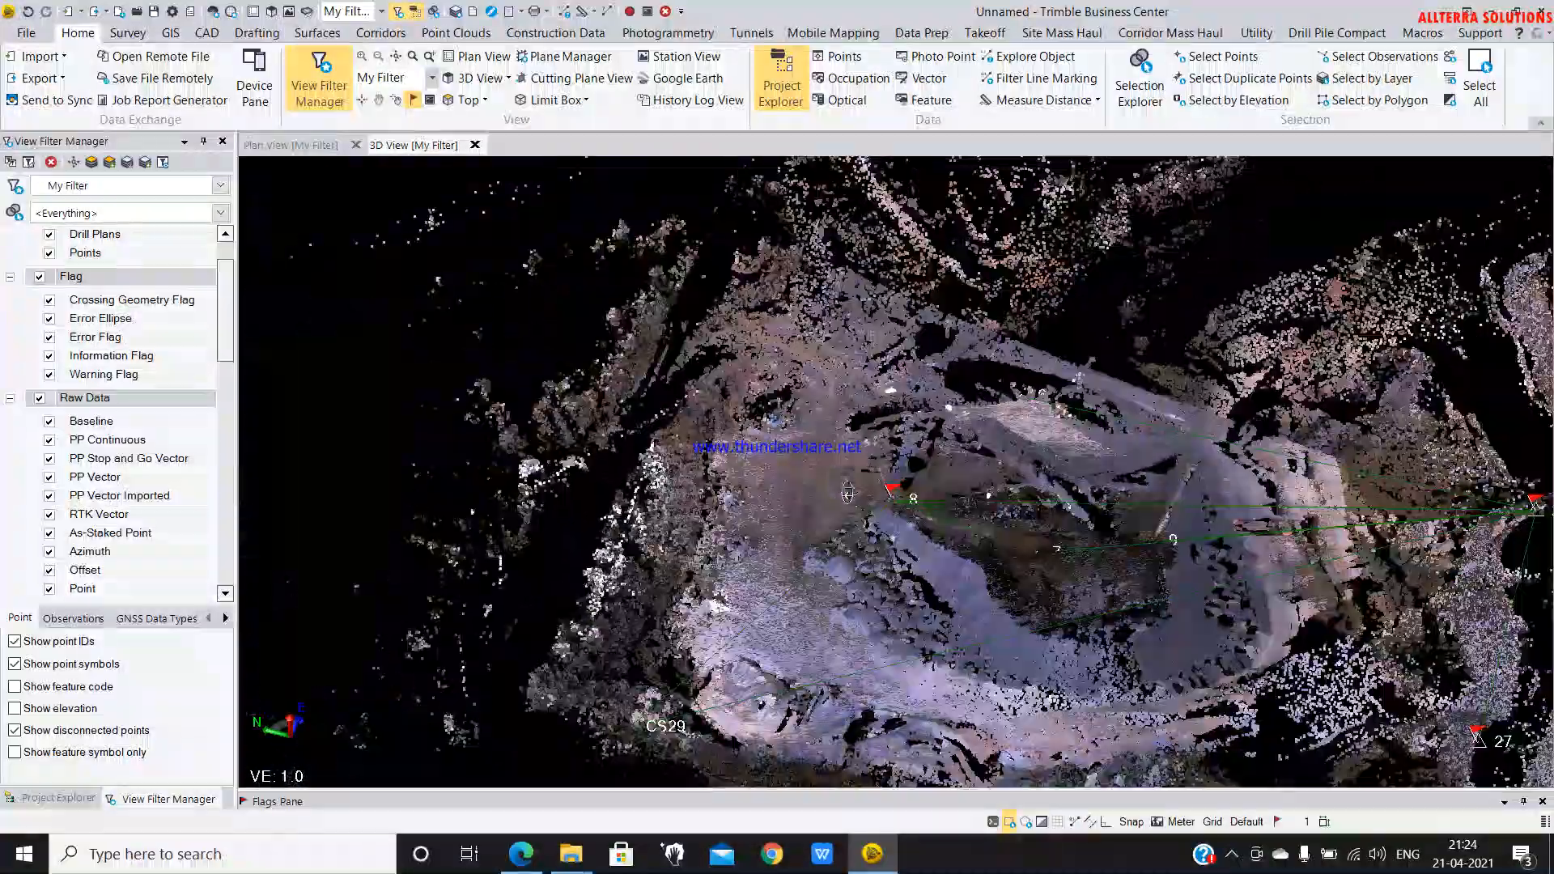
- Examine the point cloud close up around the vehicles near station 6
scroll(786, 468, up, 10)
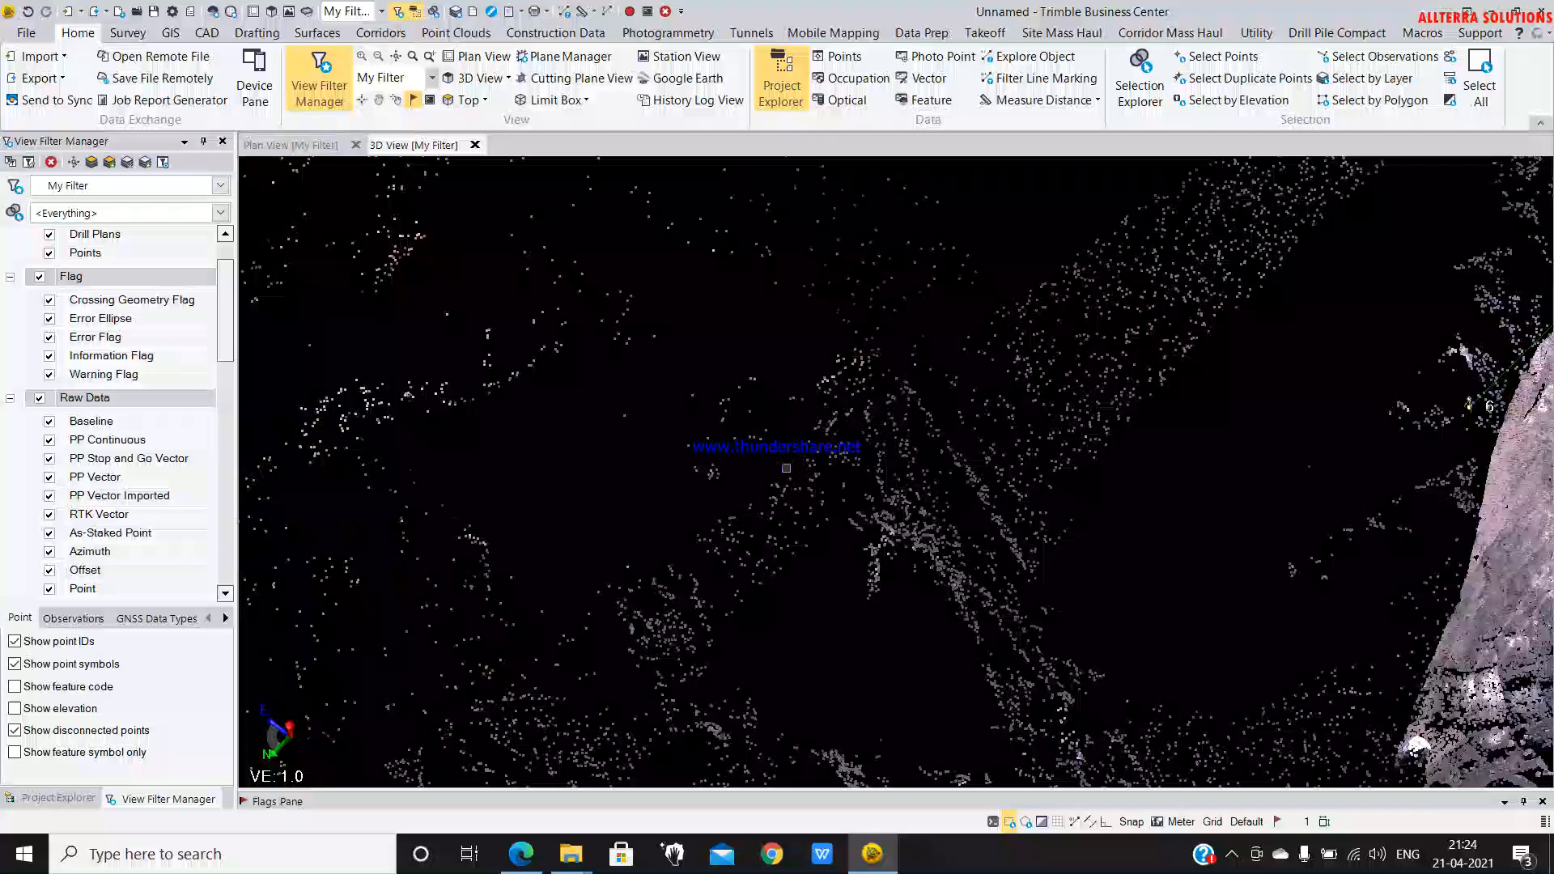
right_drag(786, 468, 929, 467)
middle_drag(886, 407, 733, 639)
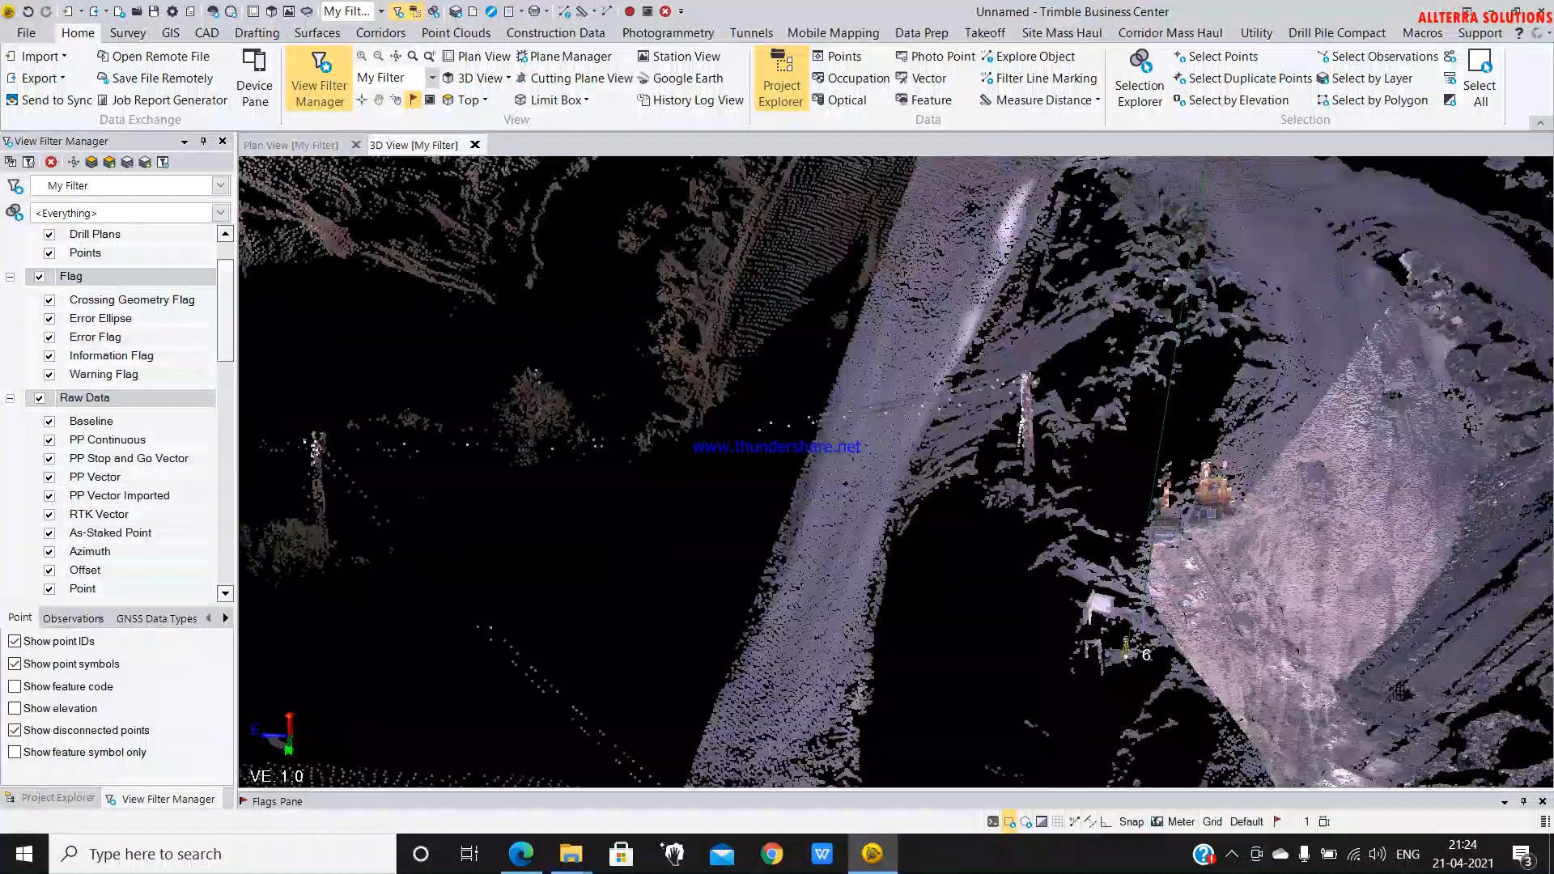
scroll(1204, 523, up, 5)
middle_drag(949, 536, 421, 510)
right_drag(583, 645, 714, 420)
scroll(713, 420, up, 5)
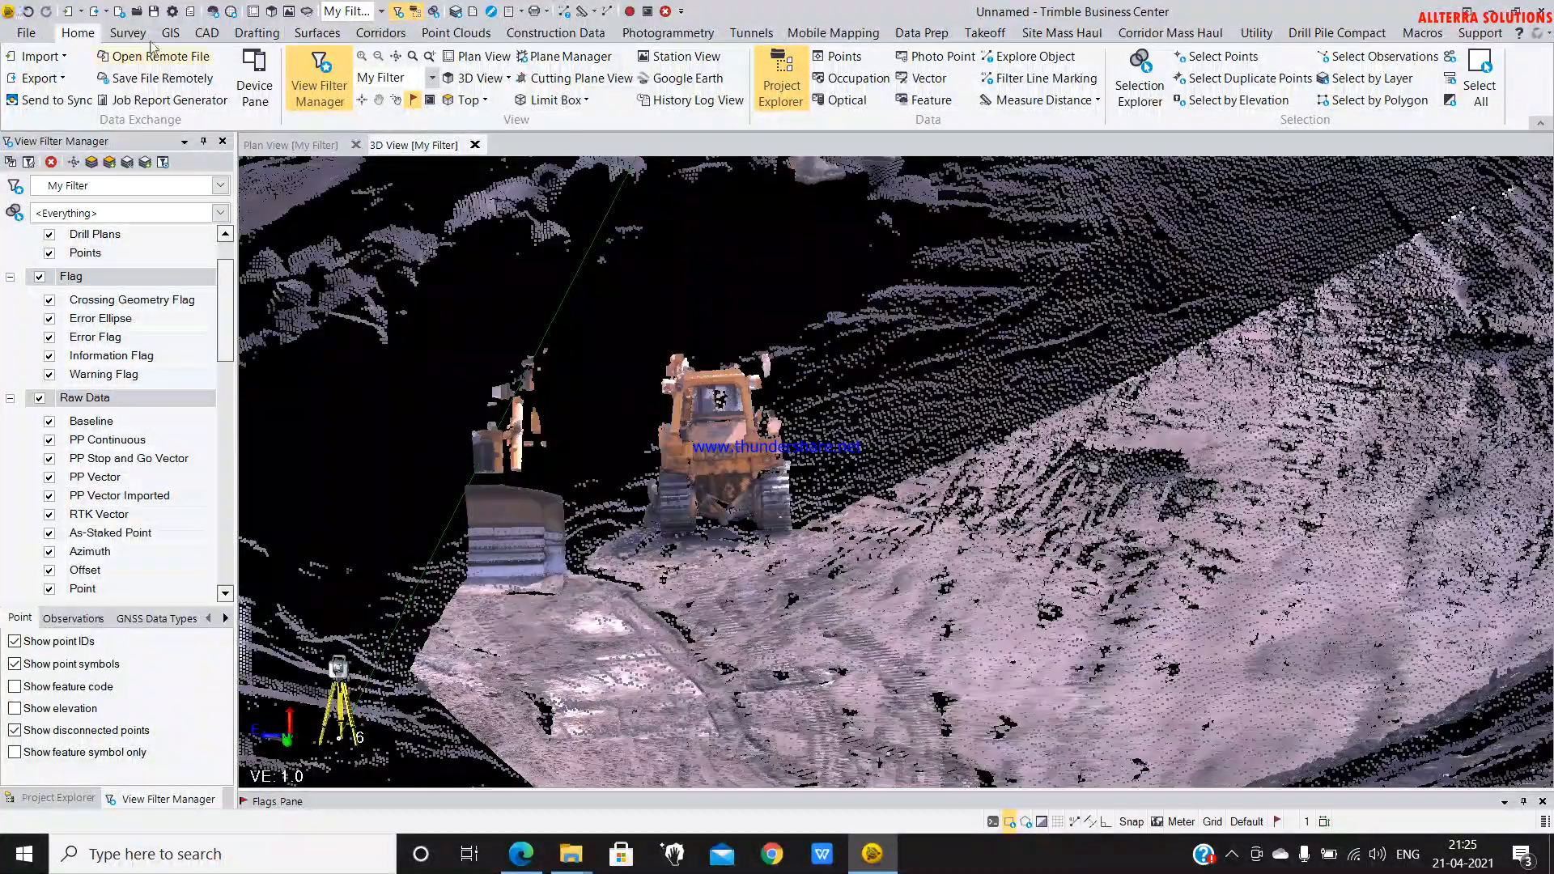
- Render the point cloud with Scan Color and bring the whole scanned site into the 3D view
click(456, 33)
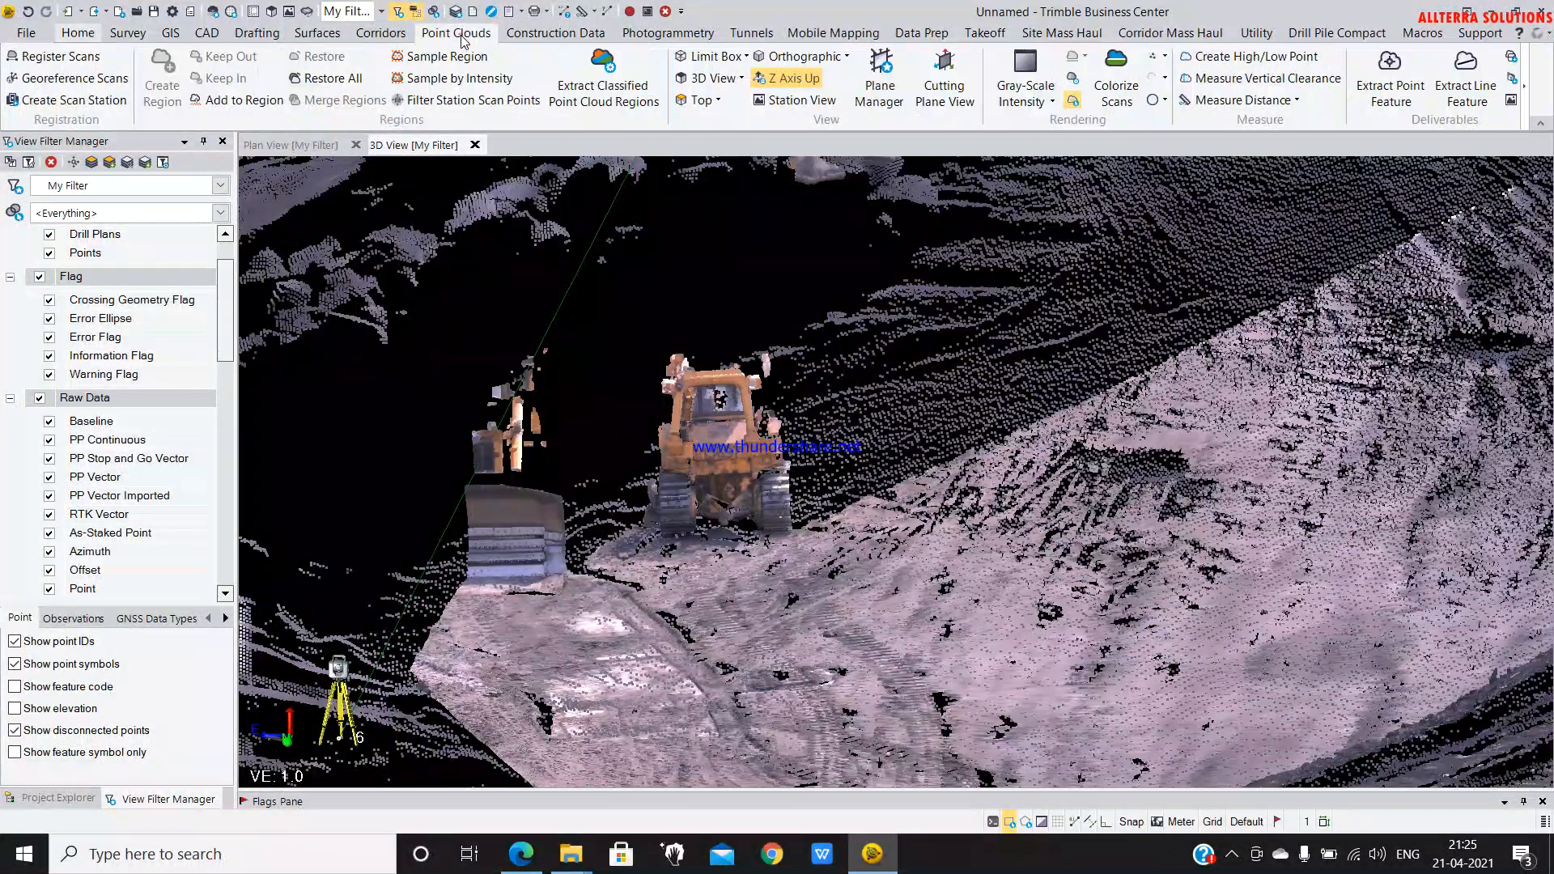
click(1055, 103)
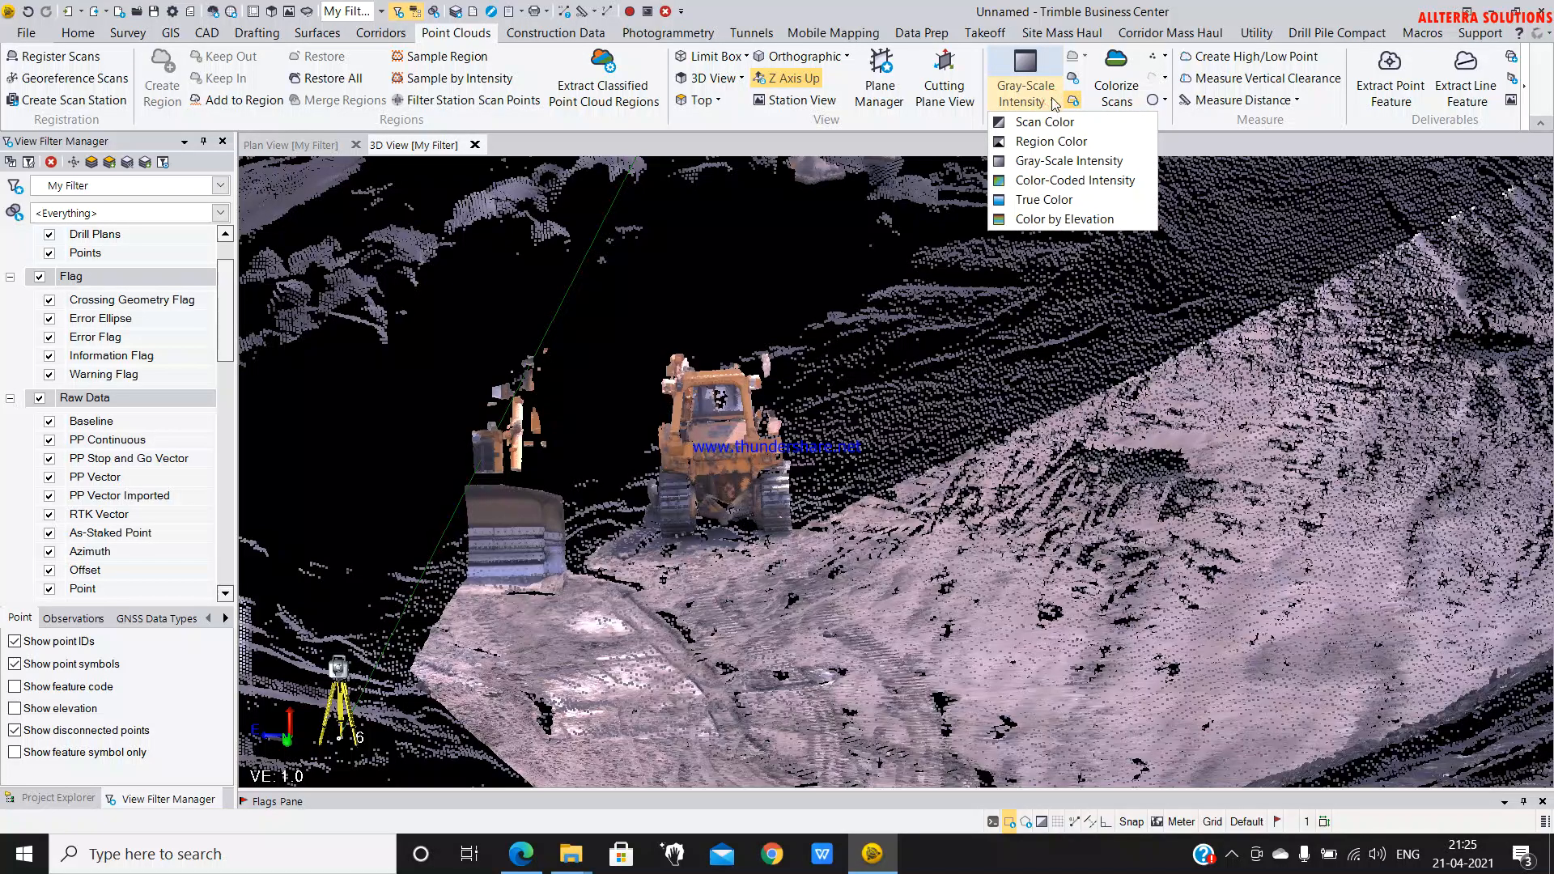
click(1044, 121)
scroll(891, 469, down, 3)
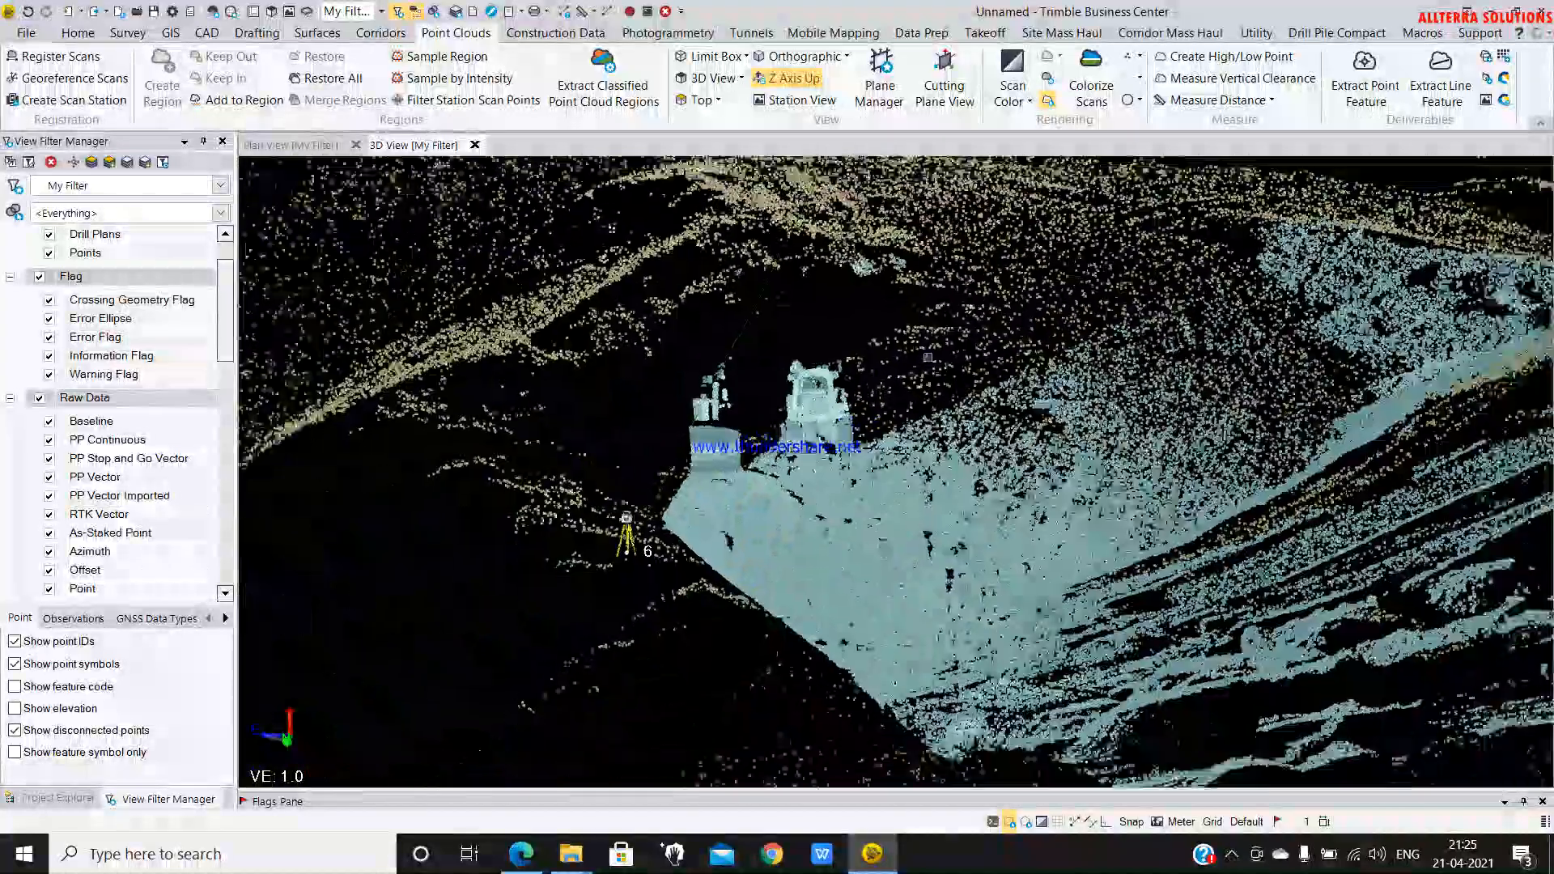
scroll(928, 357, down, 4)
right_drag(971, 340, 915, 441)
scroll(909, 395, down, 3)
scroll(919, 441, down, 4)
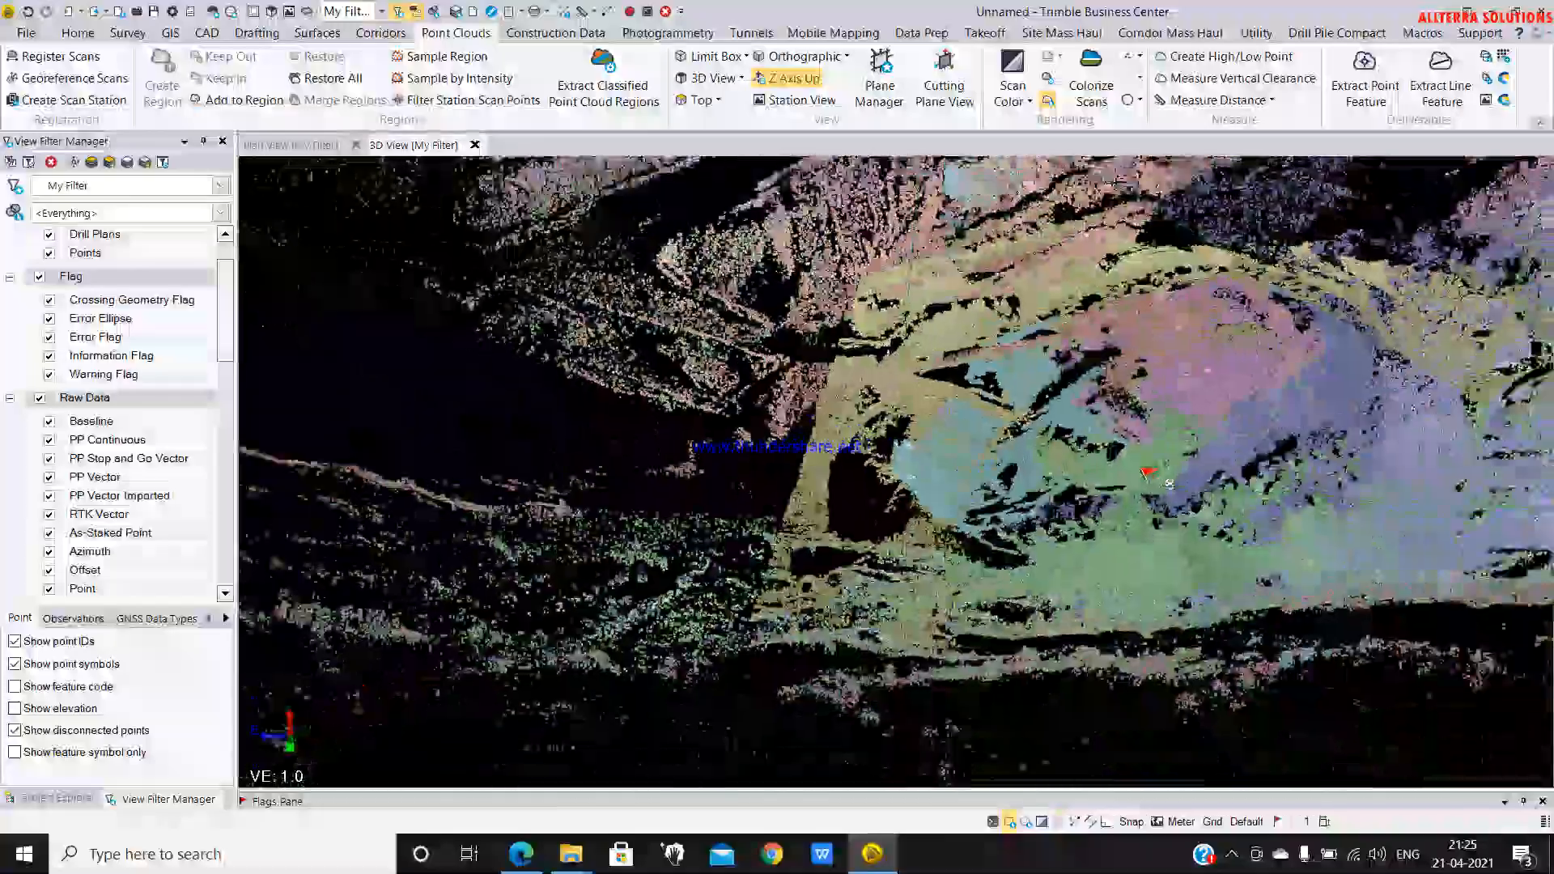
middle_drag(960, 409, 785, 496)
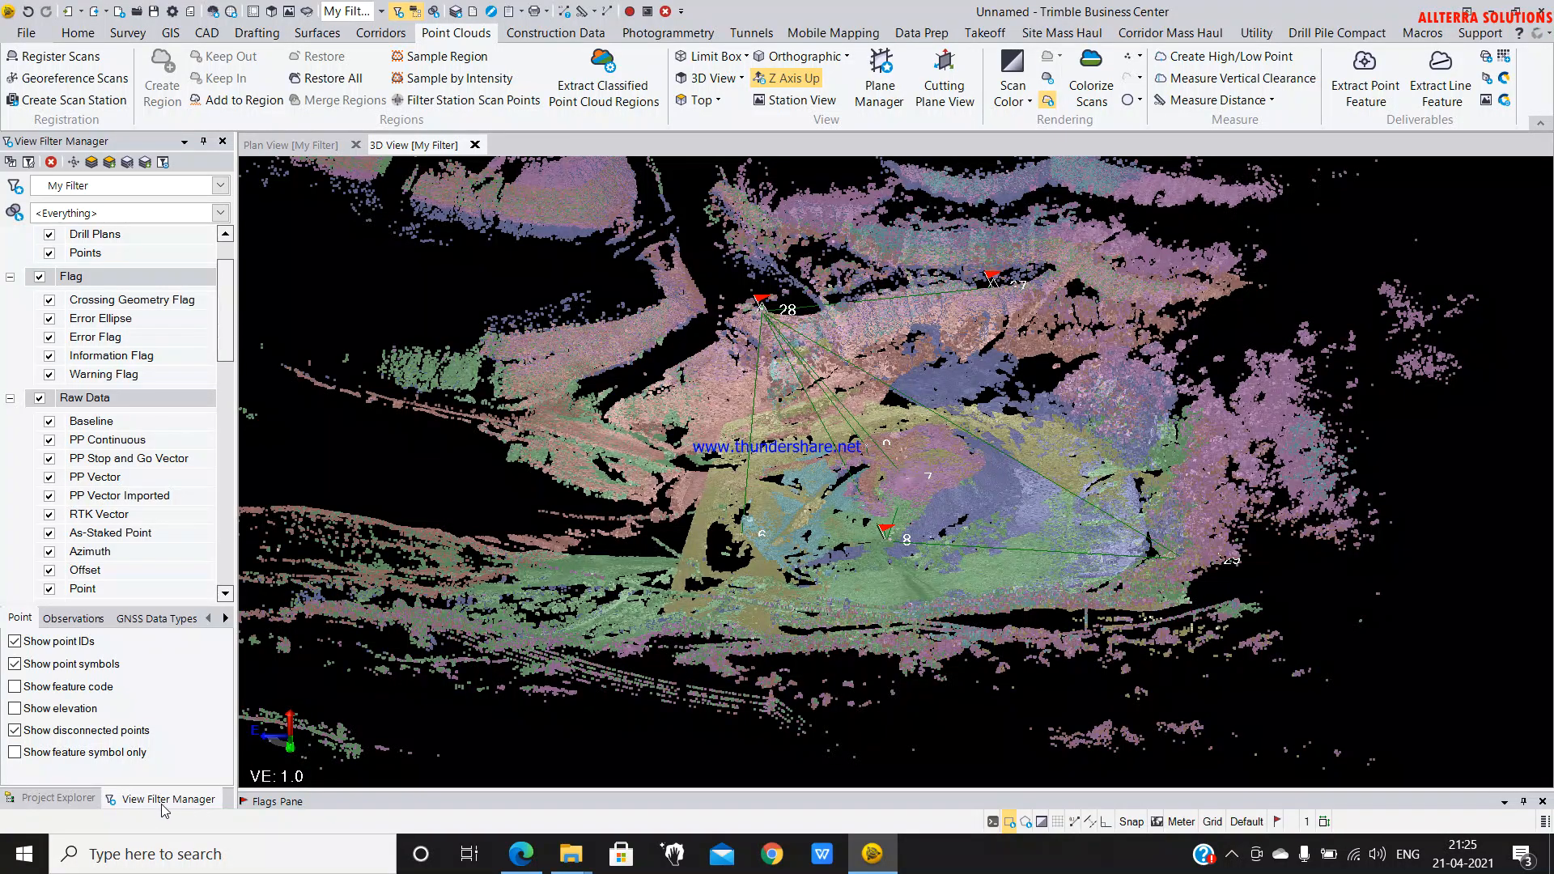
- Hide the scans of stations 6, 7, 8, 9, 28 and CS29 one by one in the view filter
scroll(81, 466, down, 10)
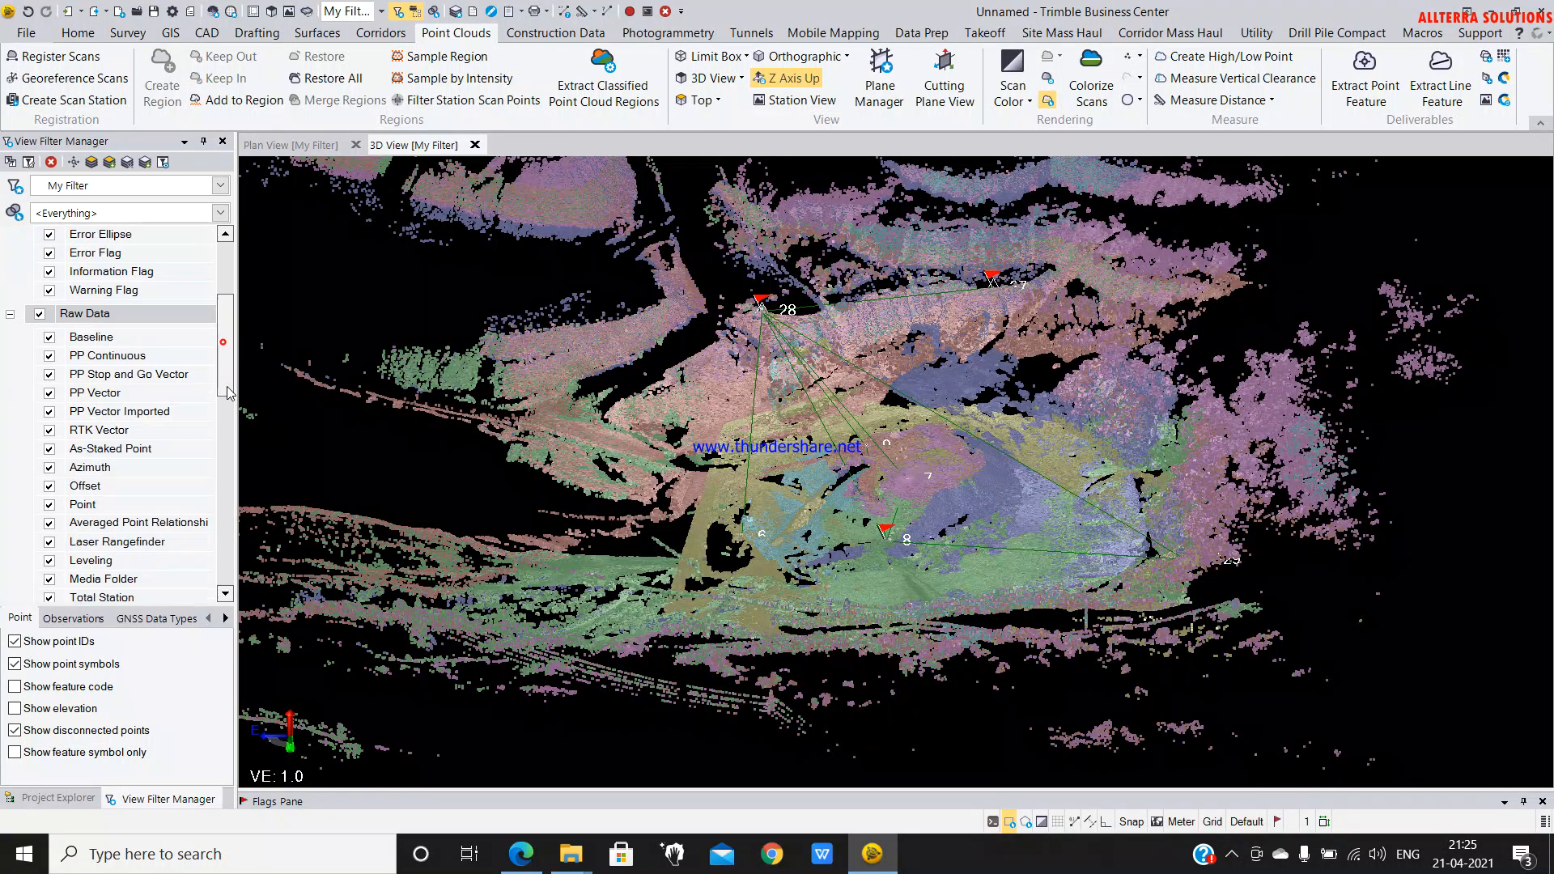
click(49, 434)
click(47, 454)
click(49, 472)
click(48, 490)
click(49, 509)
click(47, 528)
- Show all six scans again, and switch the Default point cloud region off and back on
click(47, 528)
click(48, 509)
click(48, 491)
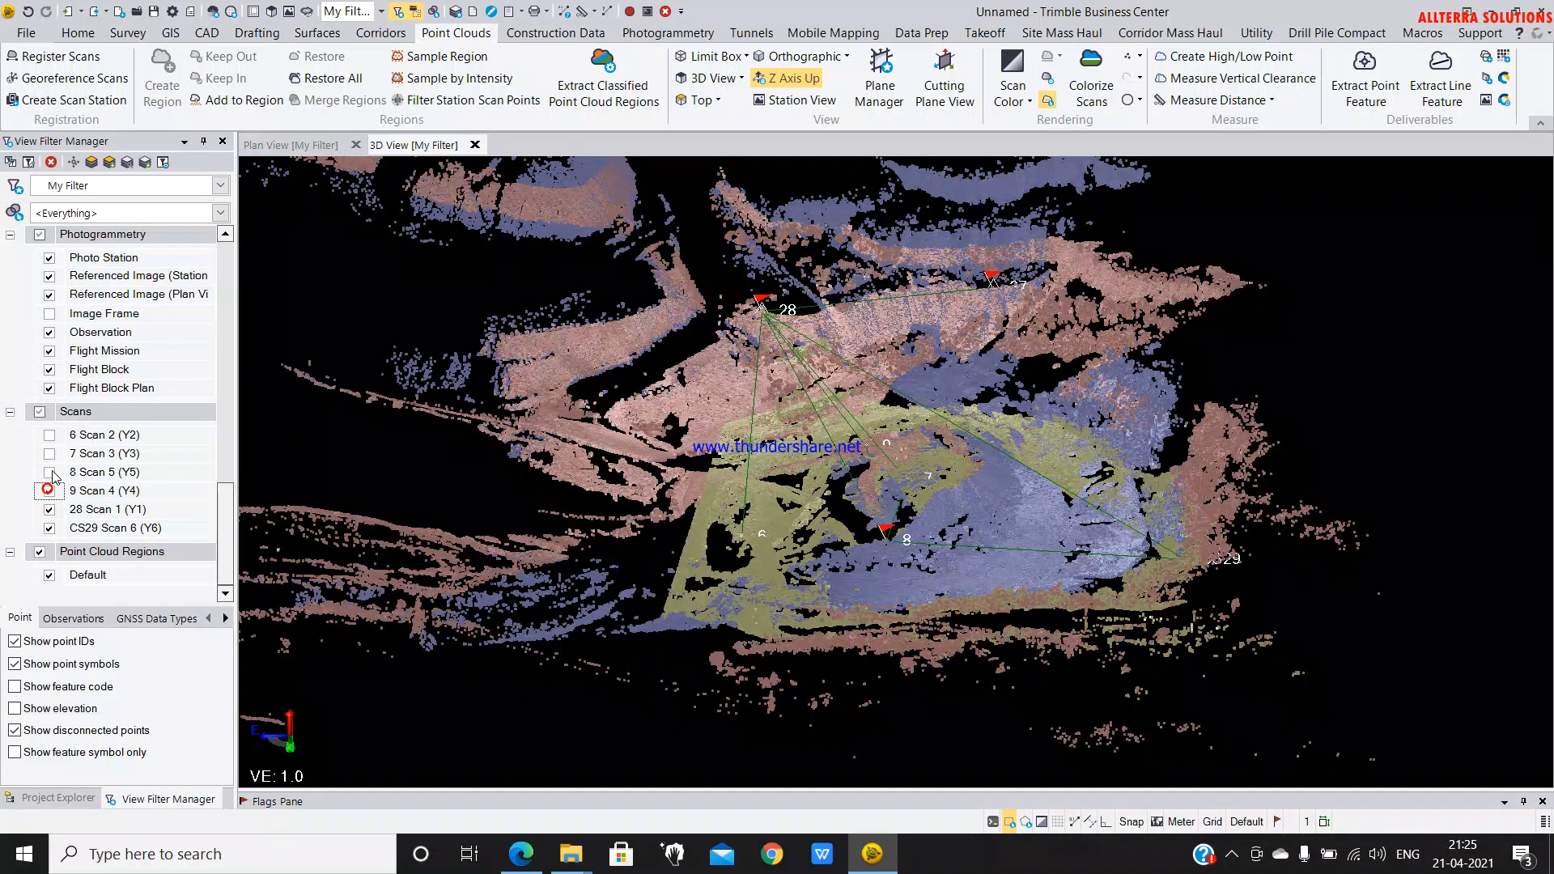
click(48, 472)
click(48, 453)
click(49, 435)
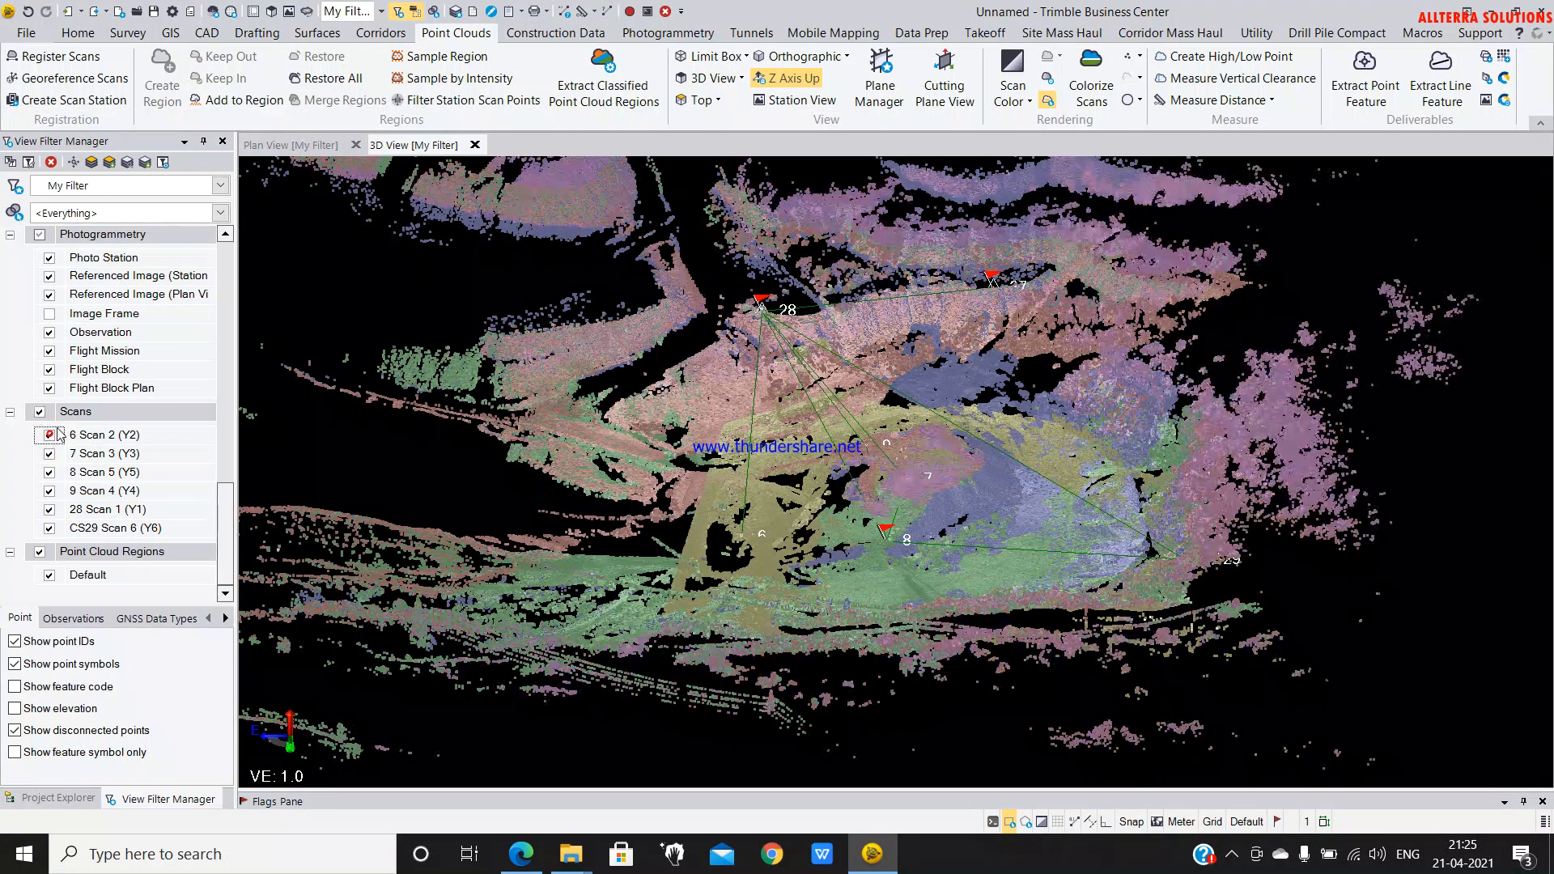
click(50, 576)
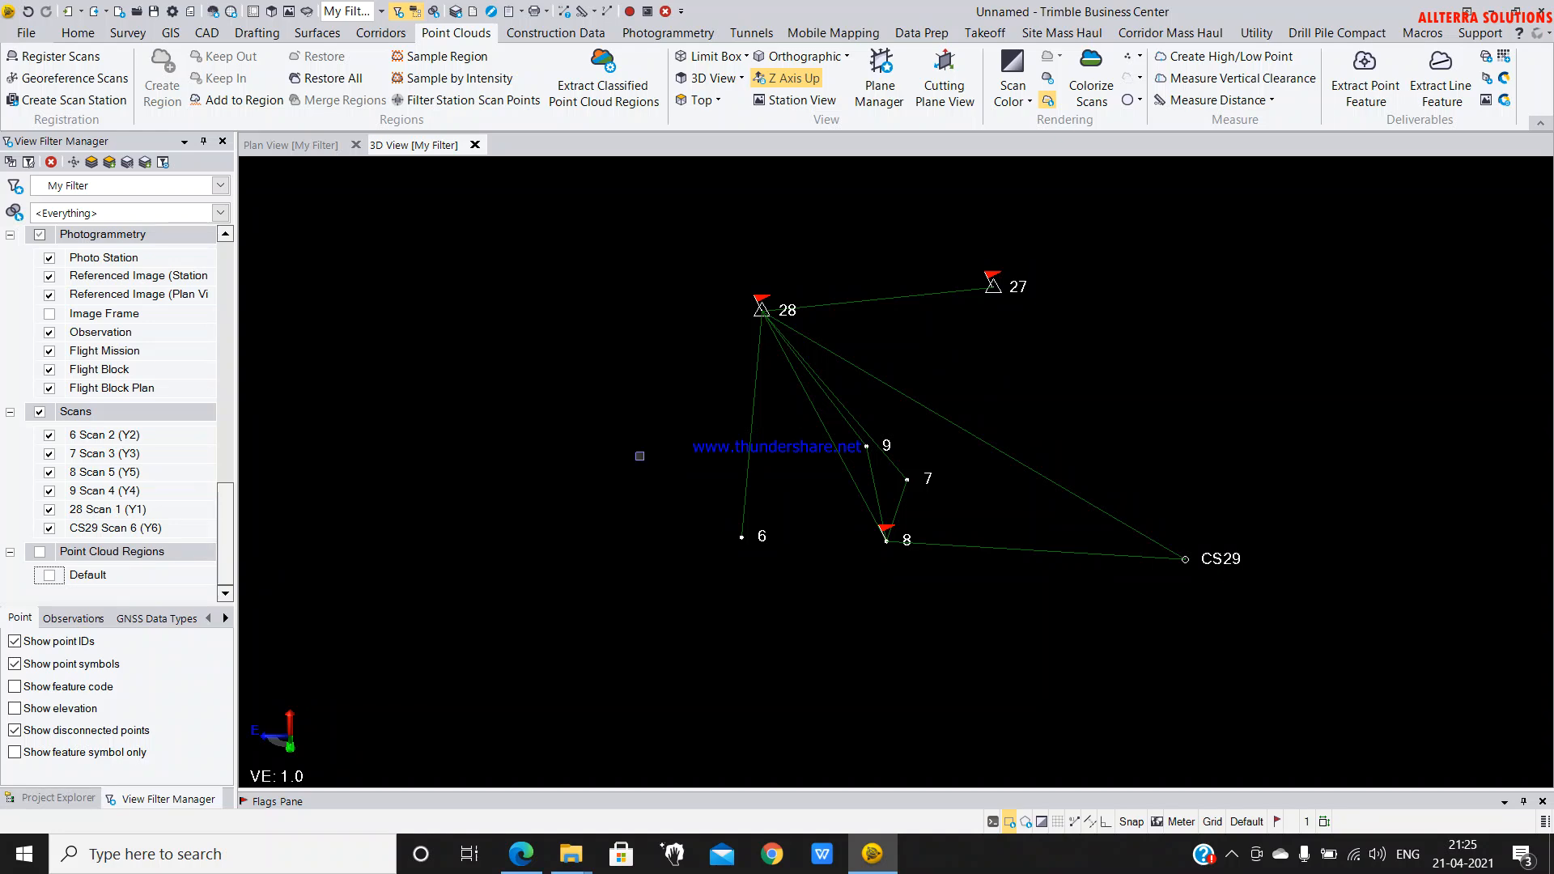
click(50, 576)
- Examine the scan-colored point cloud around station 28 and toward the pit
scroll(620, 397, down, 1)
middle_drag(608, 378, 556, 430)
scroll(682, 349, up, 3)
middle_drag(683, 349, 518, 329)
right_drag(518, 329, 540, 358)
scroll(405, 361, up, 6)
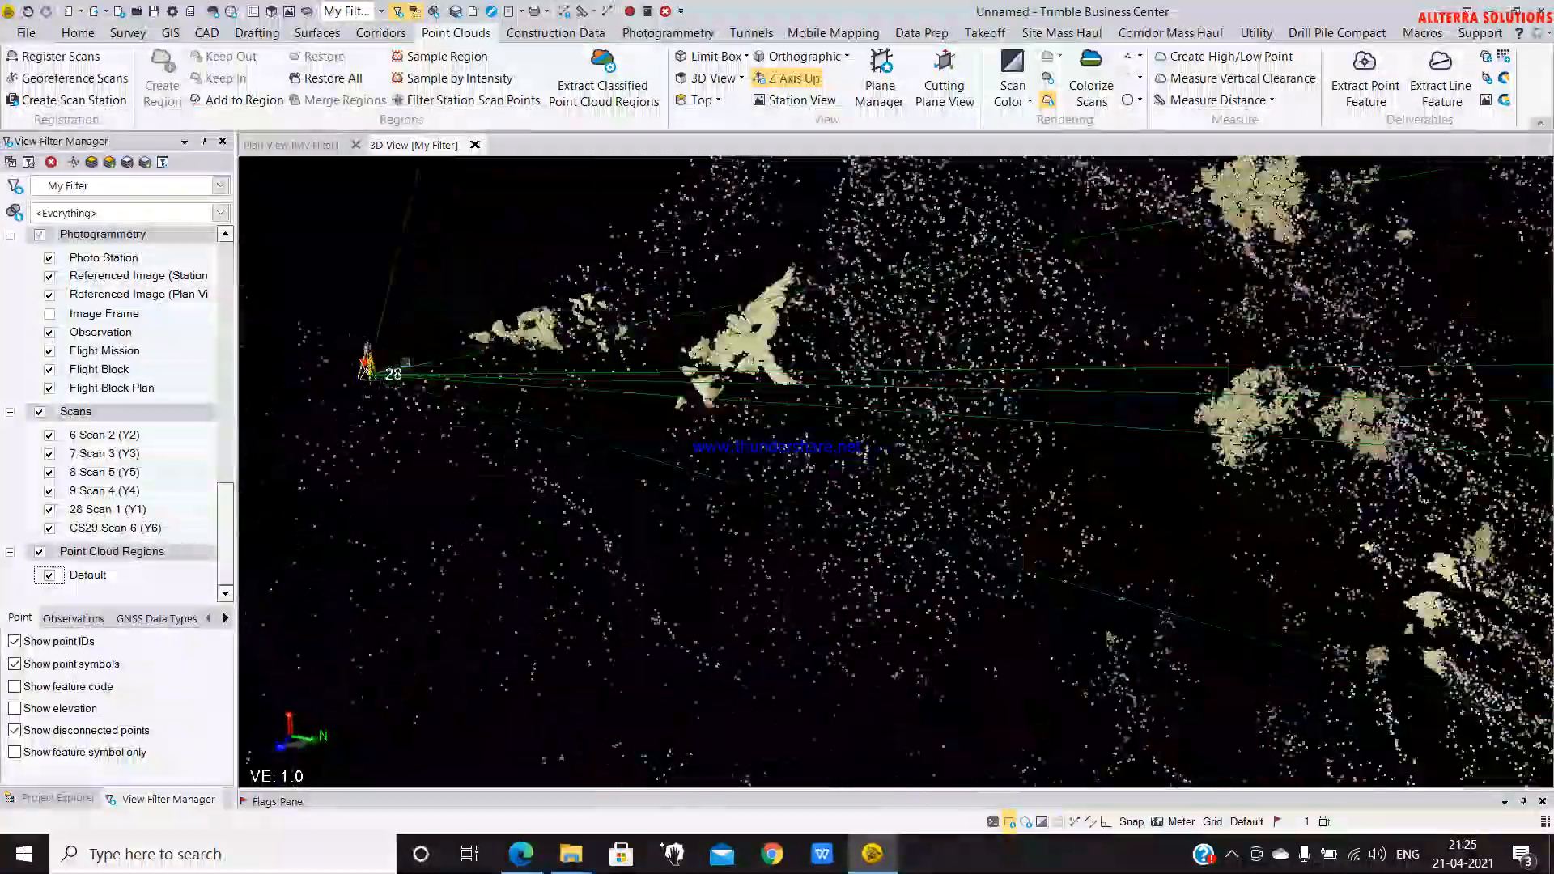
middle_drag(370, 350, 589, 395)
right_drag(589, 405, 827, 224)
scroll(607, 437, down, 5)
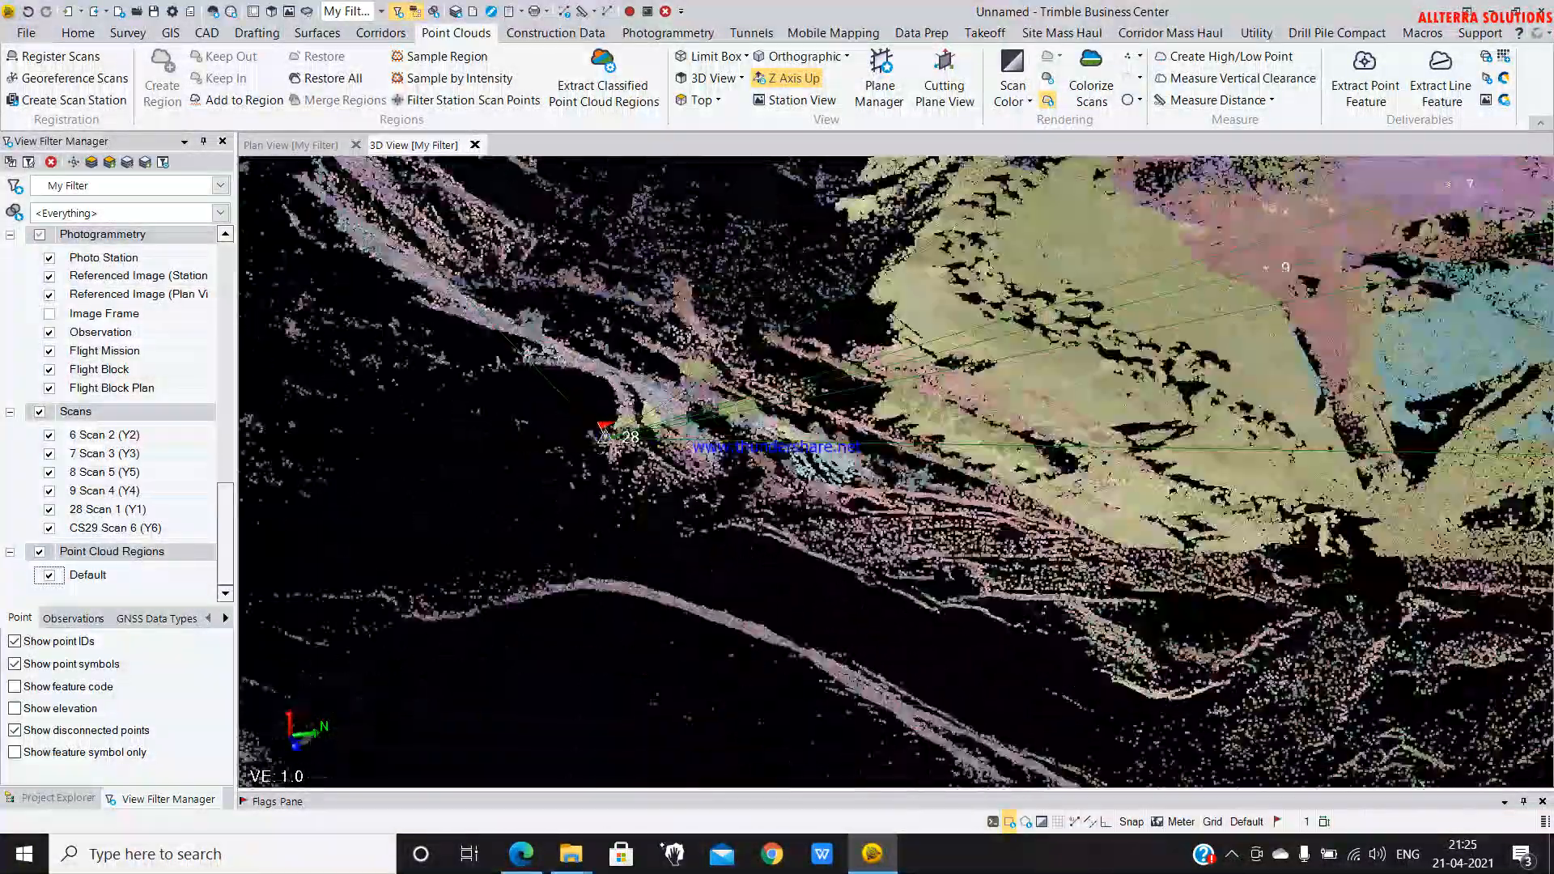
middle_drag(530, 450, 872, 689)
middle_drag(496, 478, 357, 618)
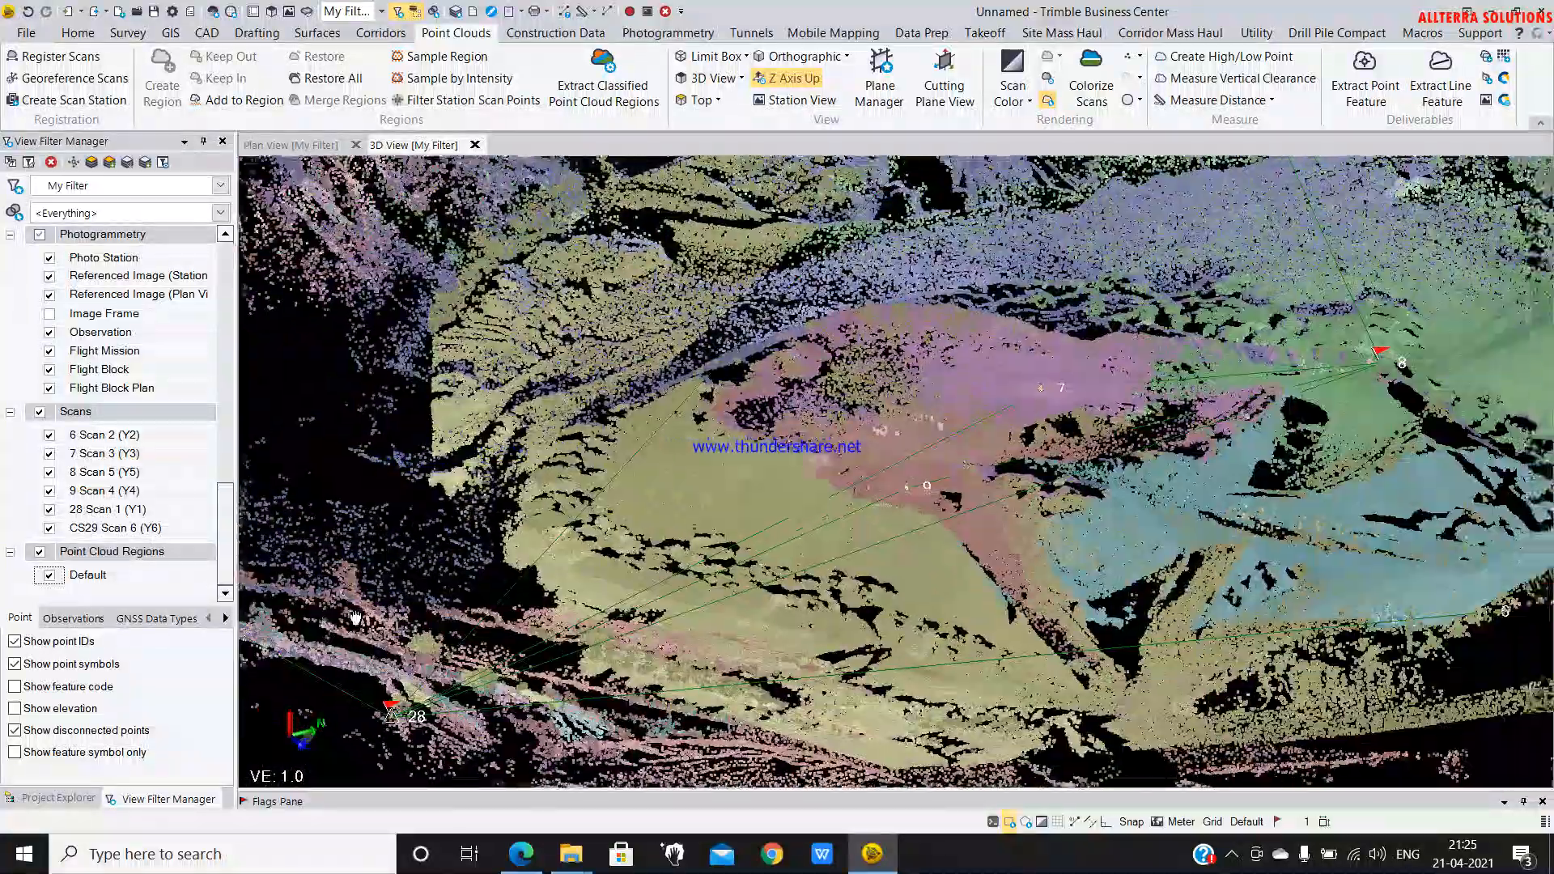
- Examine the coverage of the individual scans close up from station 9 across the pit to station 6
scroll(792, 527, up, 10)
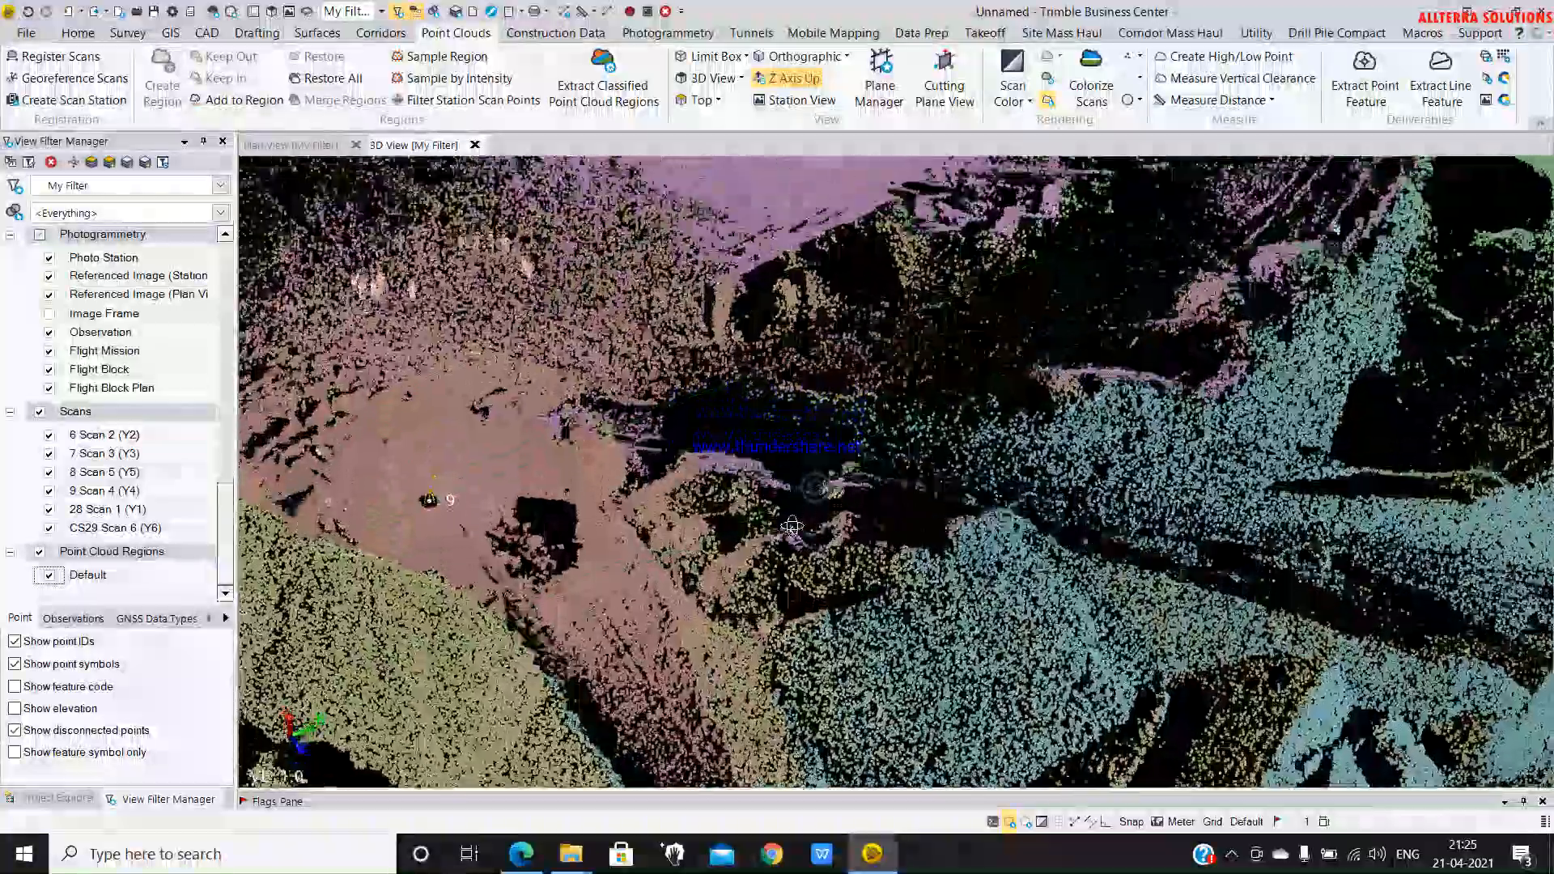
middle_drag(792, 527, 1117, 291)
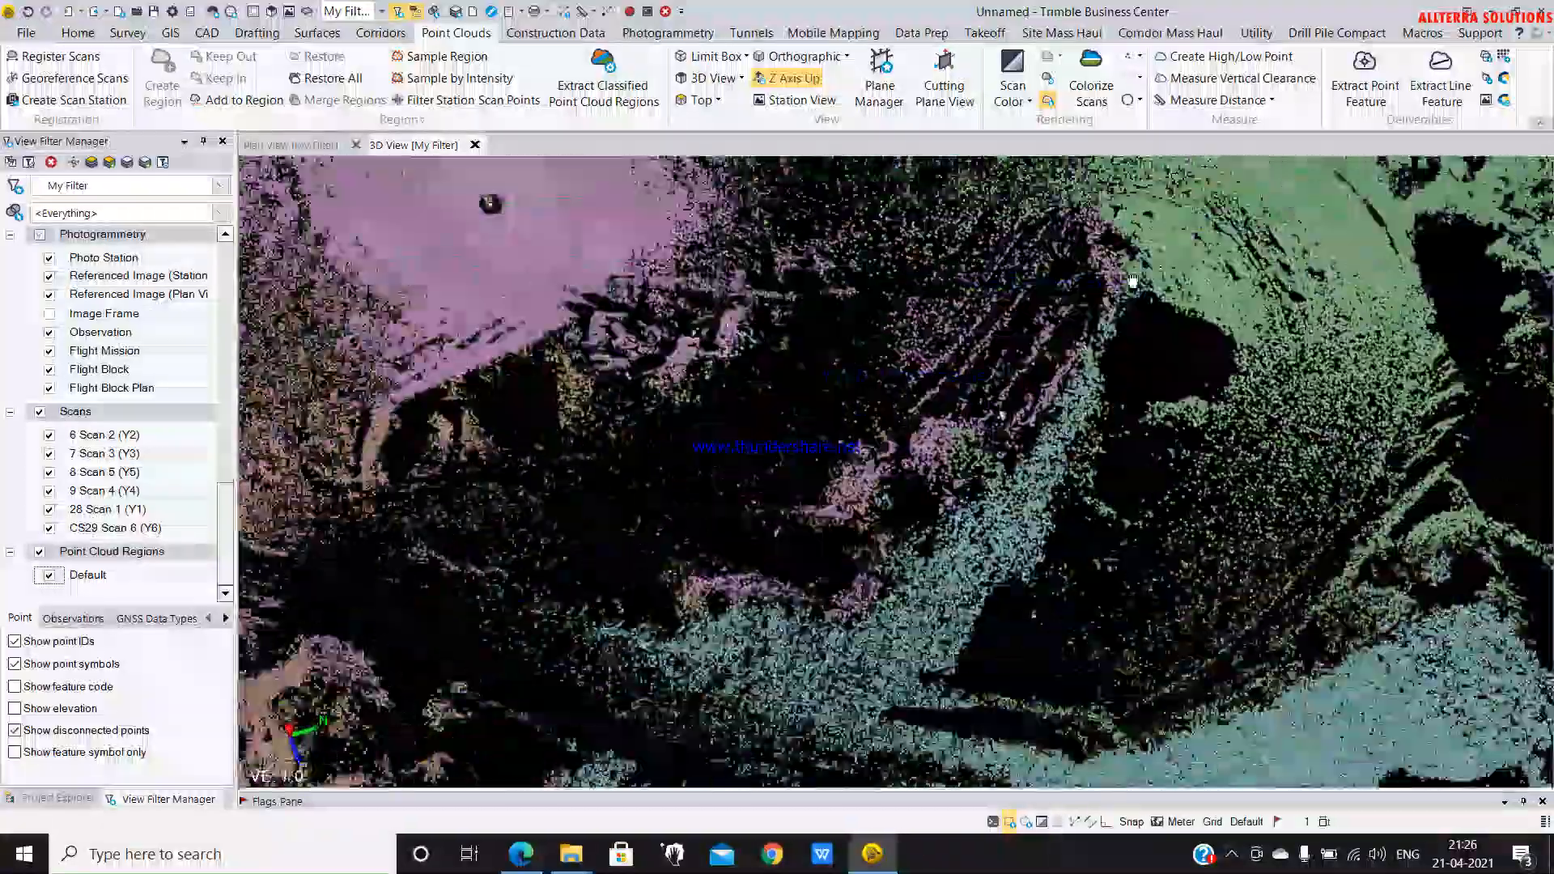
middle_drag(668, 557, 914, 452)
scroll(914, 451, up, 5)
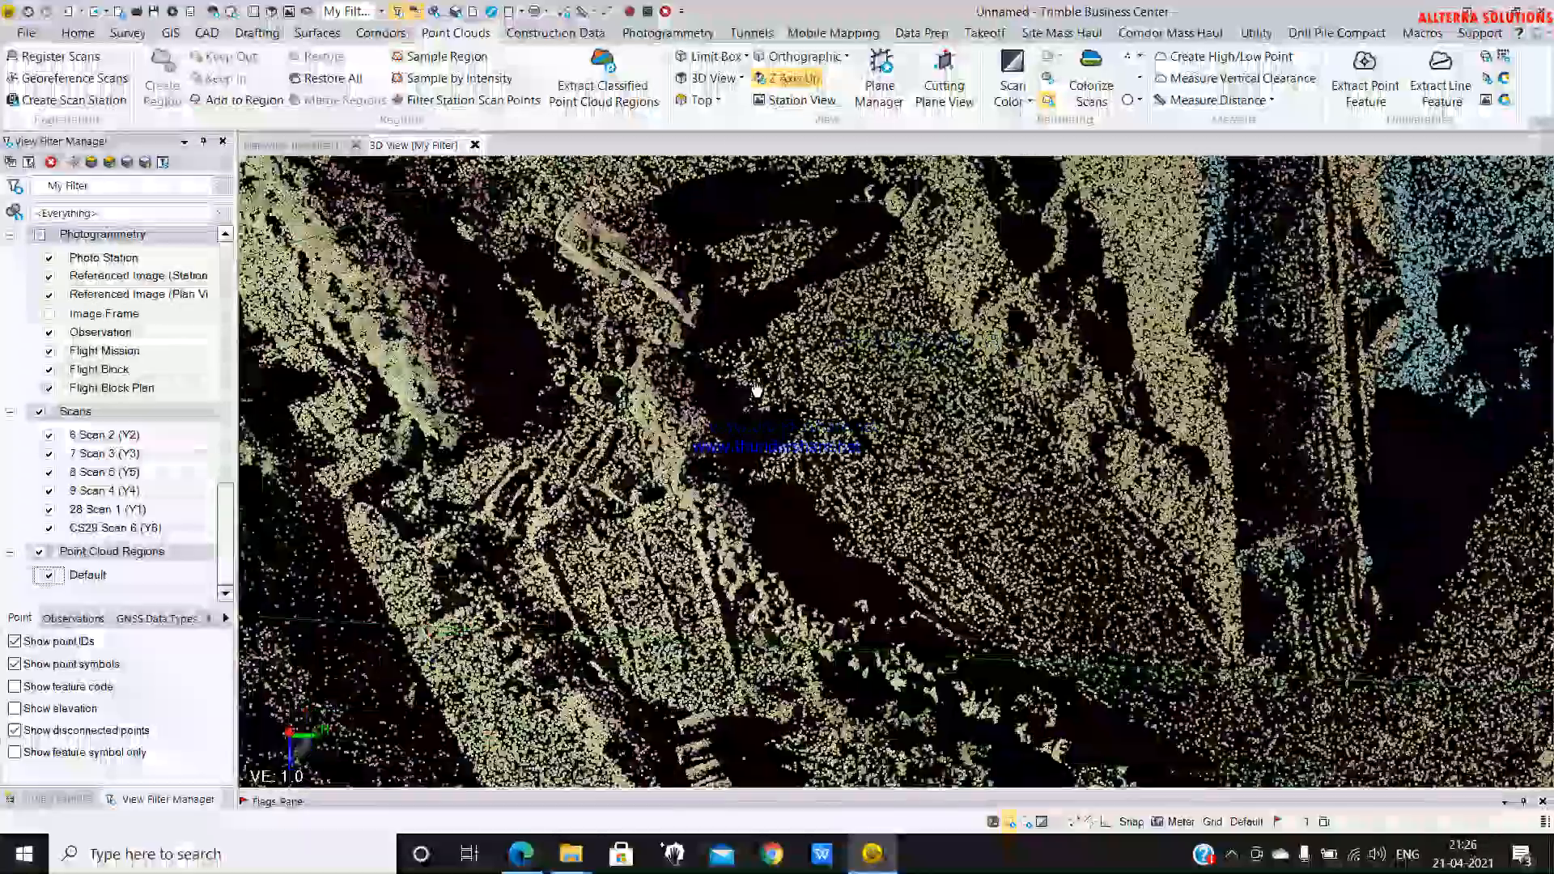
scroll(1251, 518, up, 6)
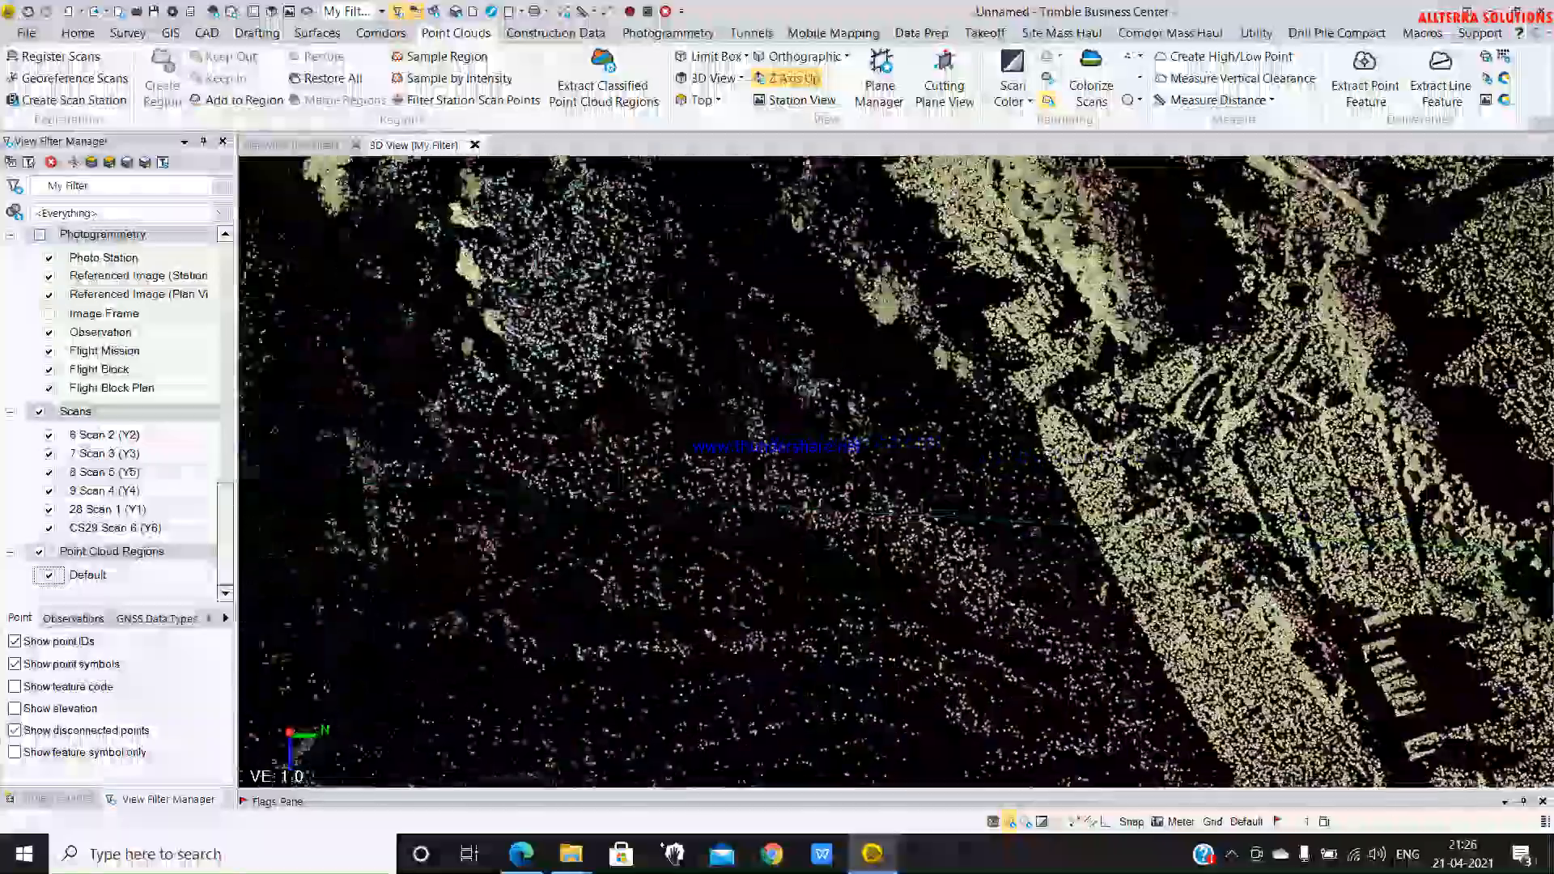
scroll(896, 473, down, 2)
scroll(639, 525, up, 6)
scroll(913, 439, up, 2)
scroll(891, 453, down, 2)
scroll(890, 453, up, 4)
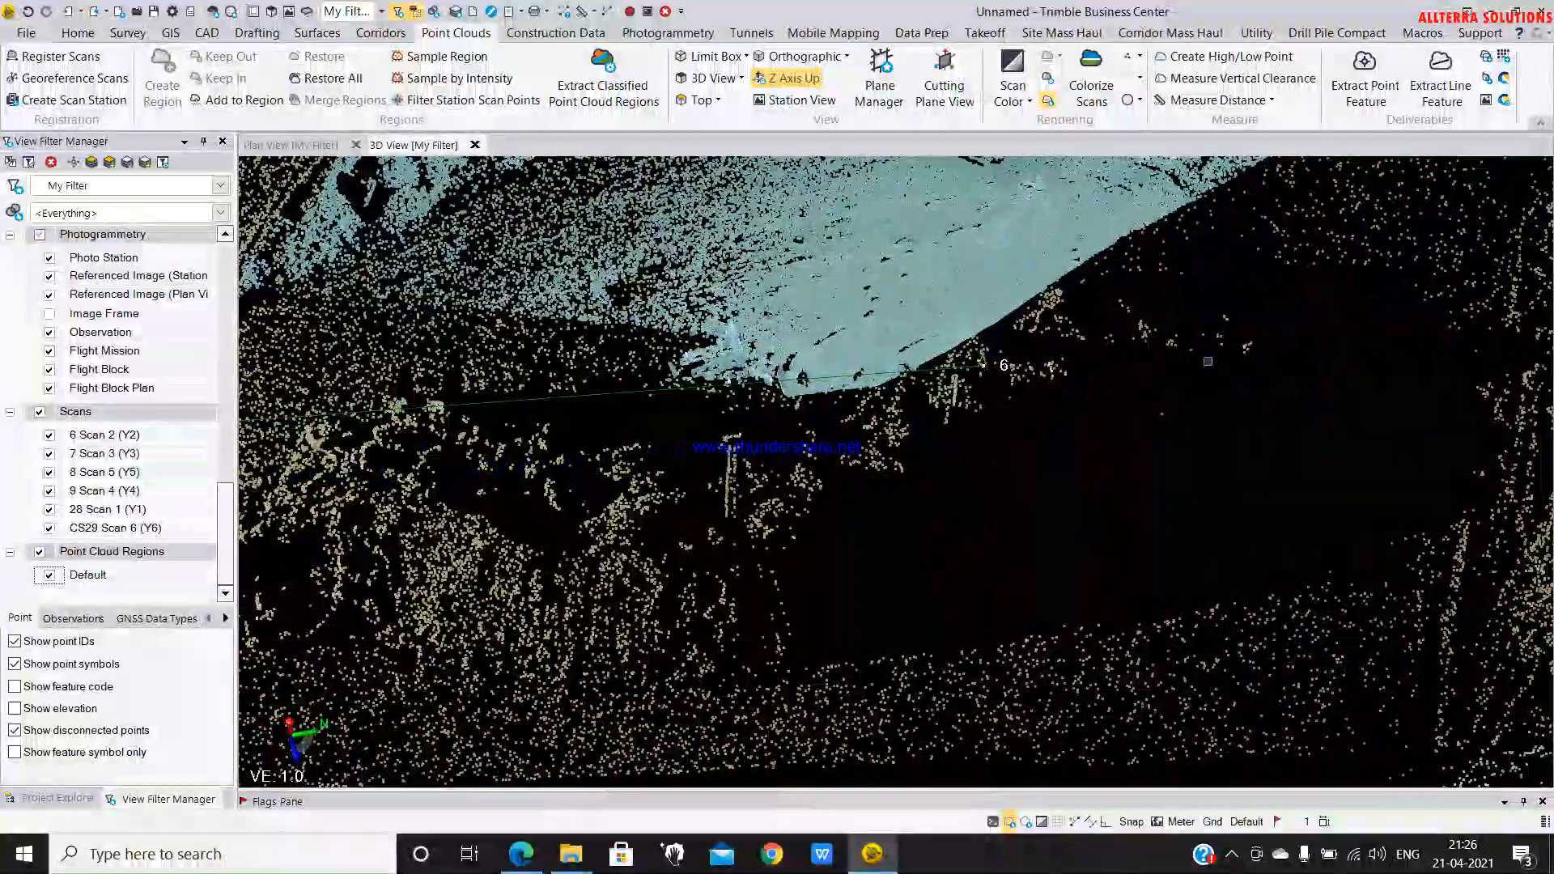
- Compare the colored scan areas around stations 6, 7, 8 and 9 from the side and from above
mouse_move(948, 379)
mouse_down()
mouse_move(941, 331)
mouse_move(939, 380)
mouse_up()
drag(948, 530, 907, 559)
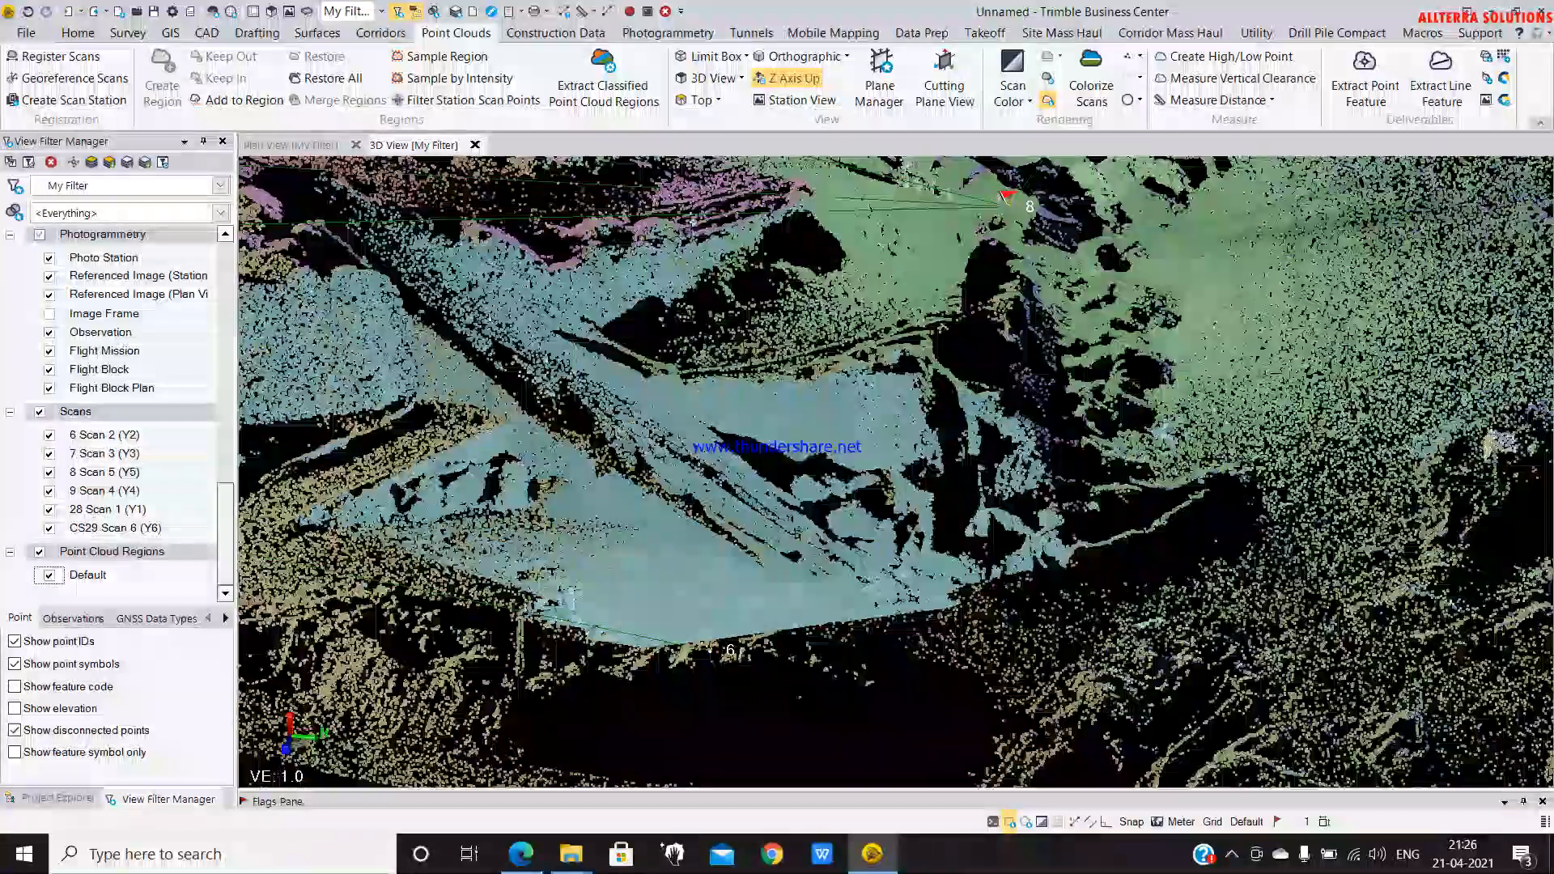
drag(848, 480, 933, 675)
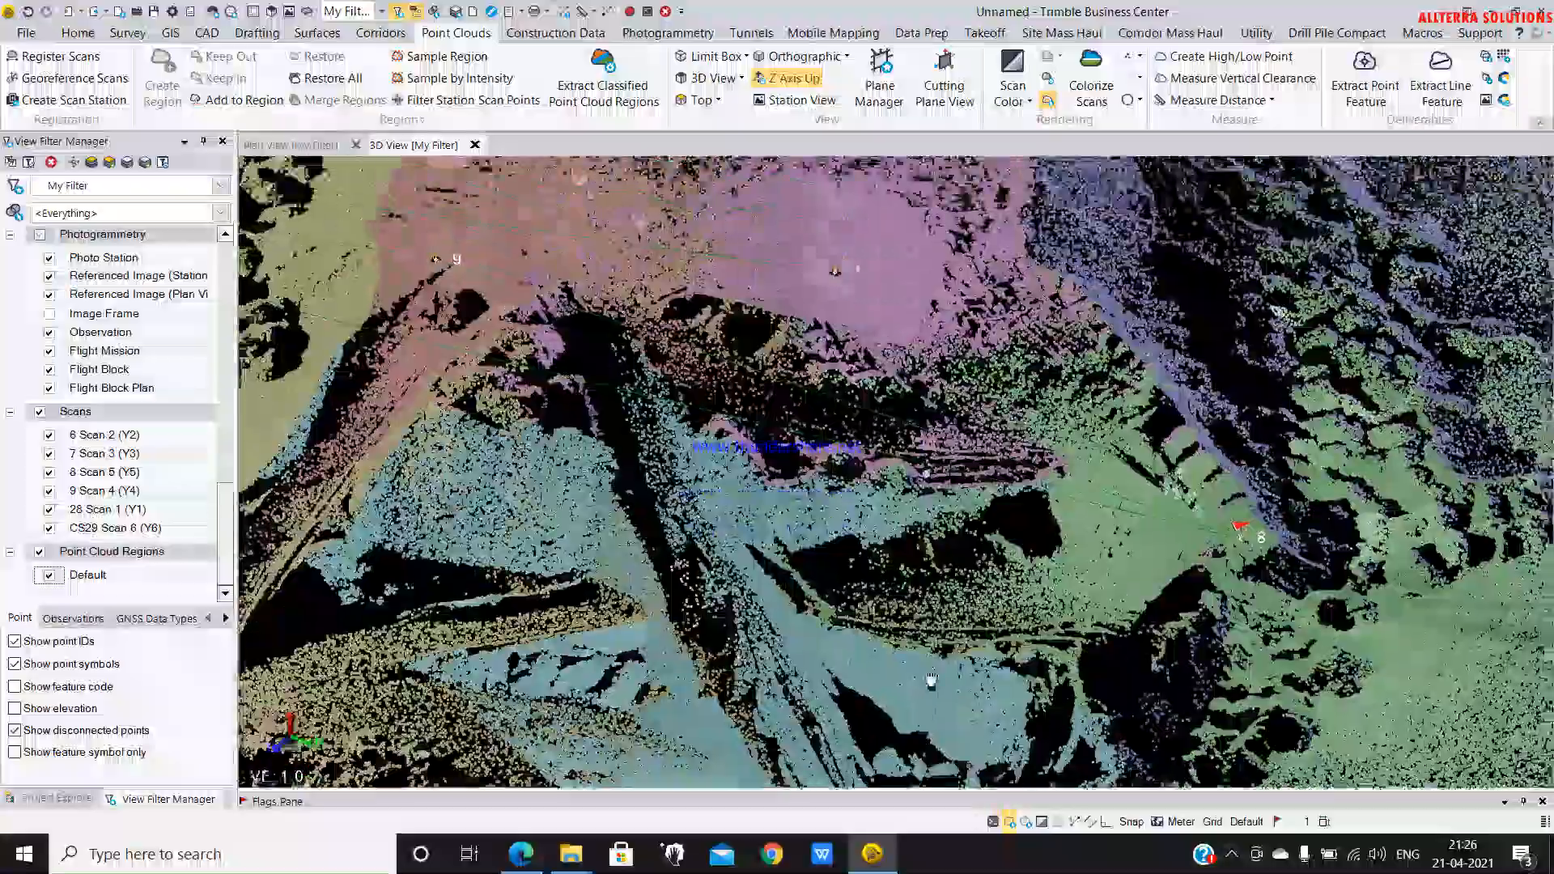
drag(920, 512, 1160, 642)
middle_drag(1101, 638, 1166, 486)
scroll(897, 473, up, 3)
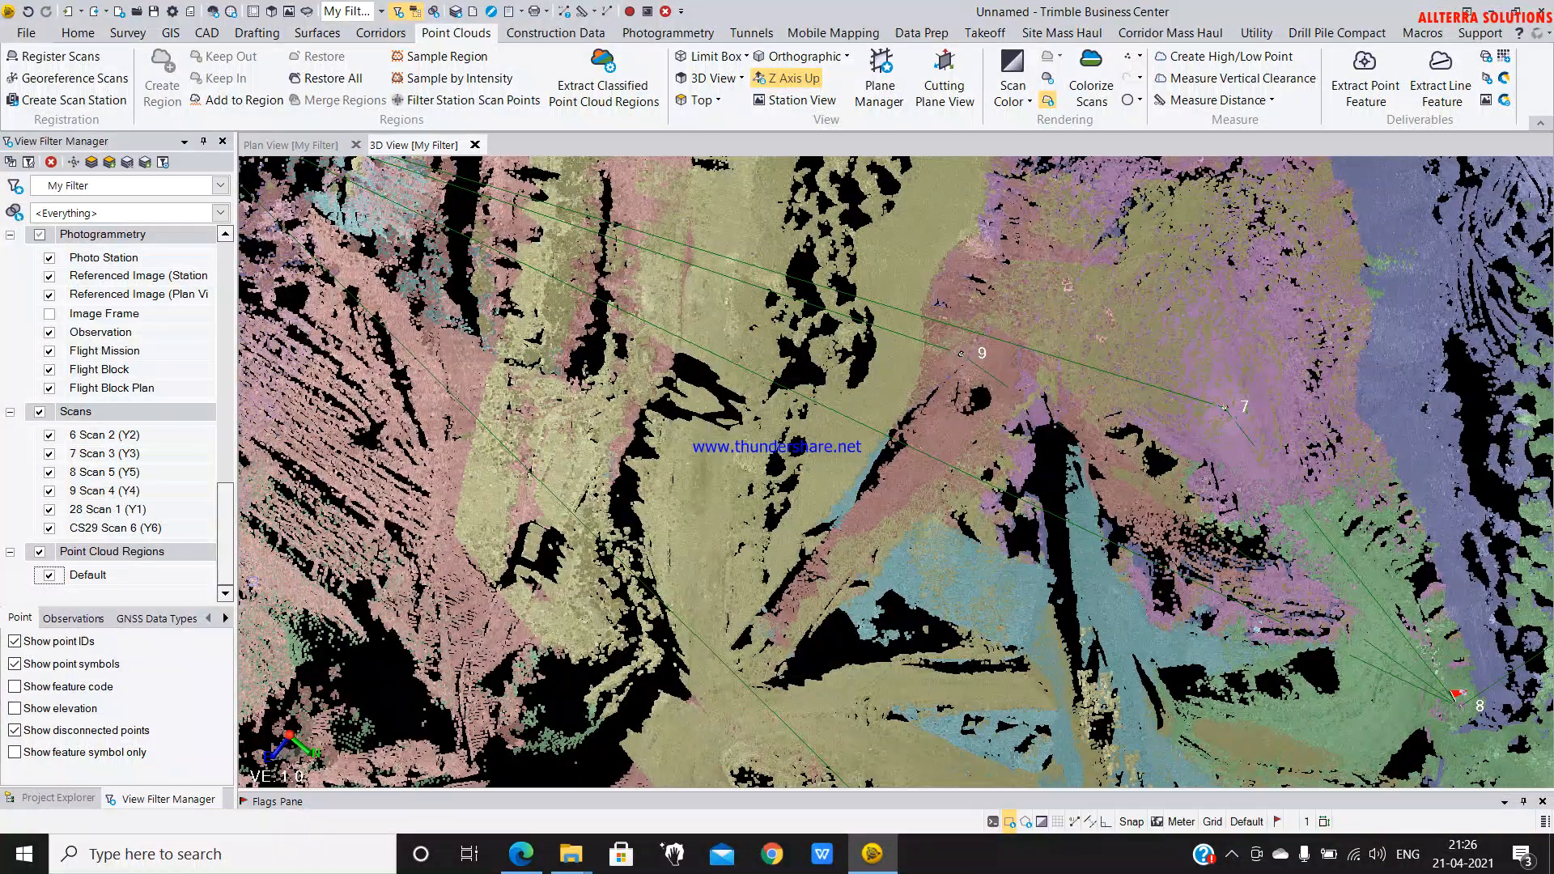
- Hide the Points layer and the Total Station raw data in the view filter
drag(230, 559, 226, 311)
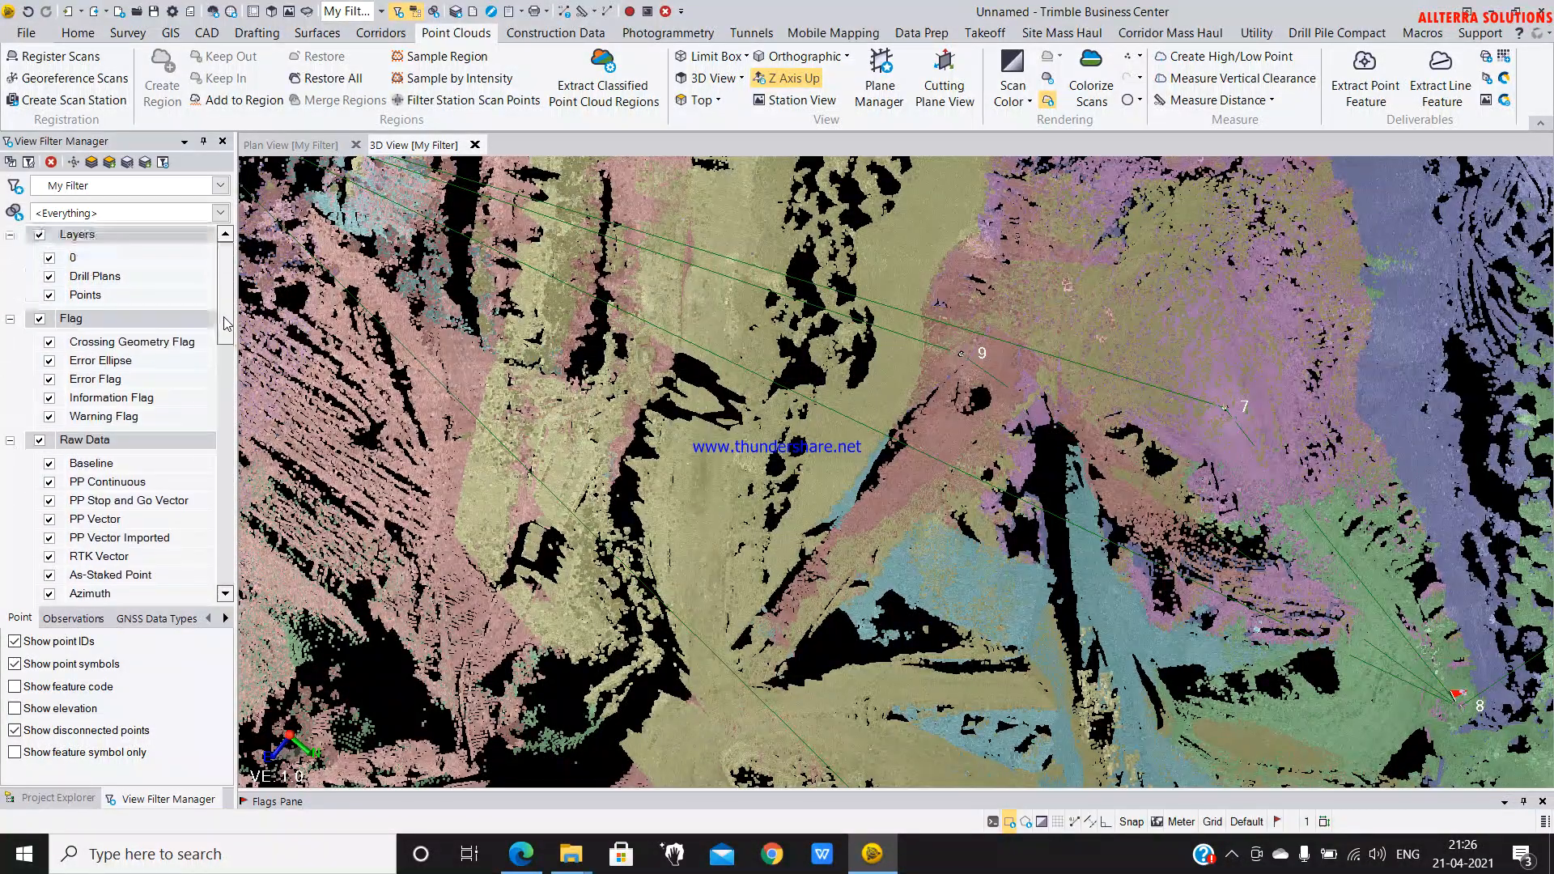
click(48, 296)
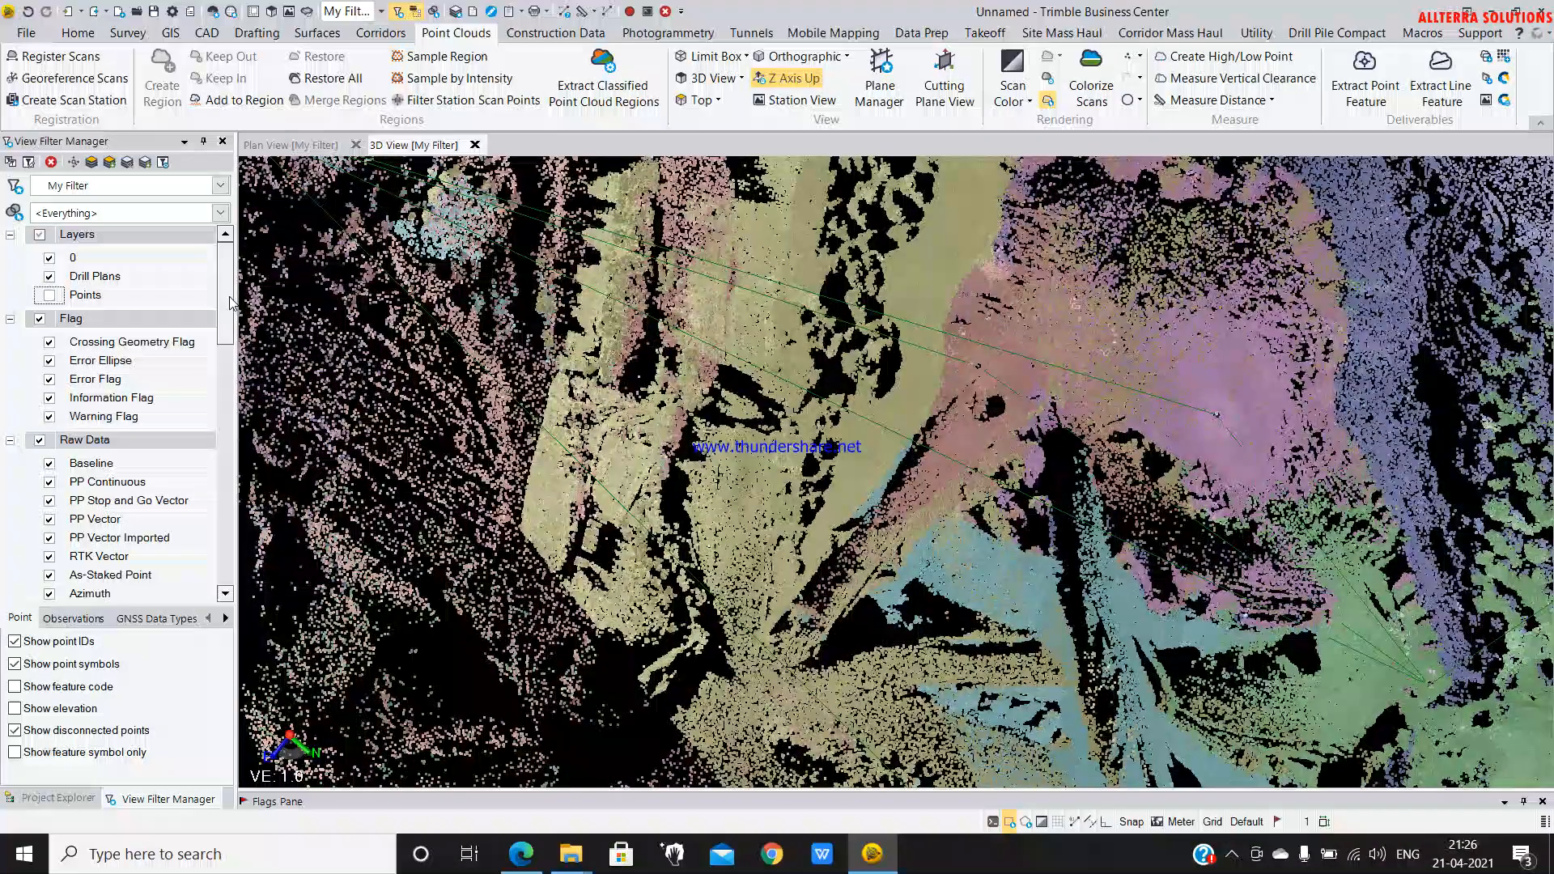
drag(230, 316, 223, 425)
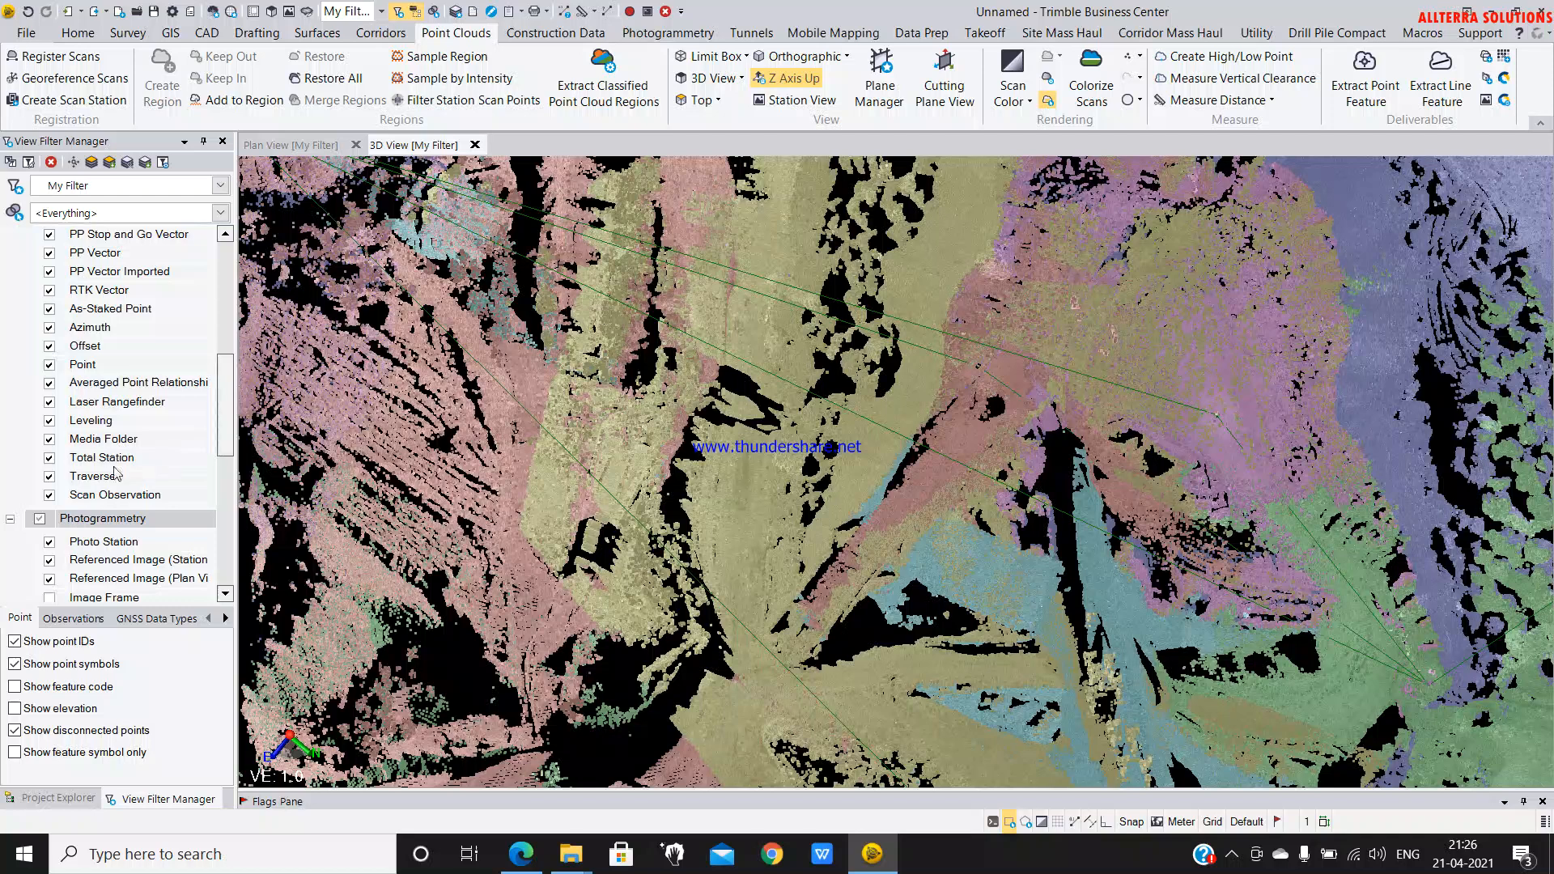
scroll(42, 467, up, 1)
click(49, 476)
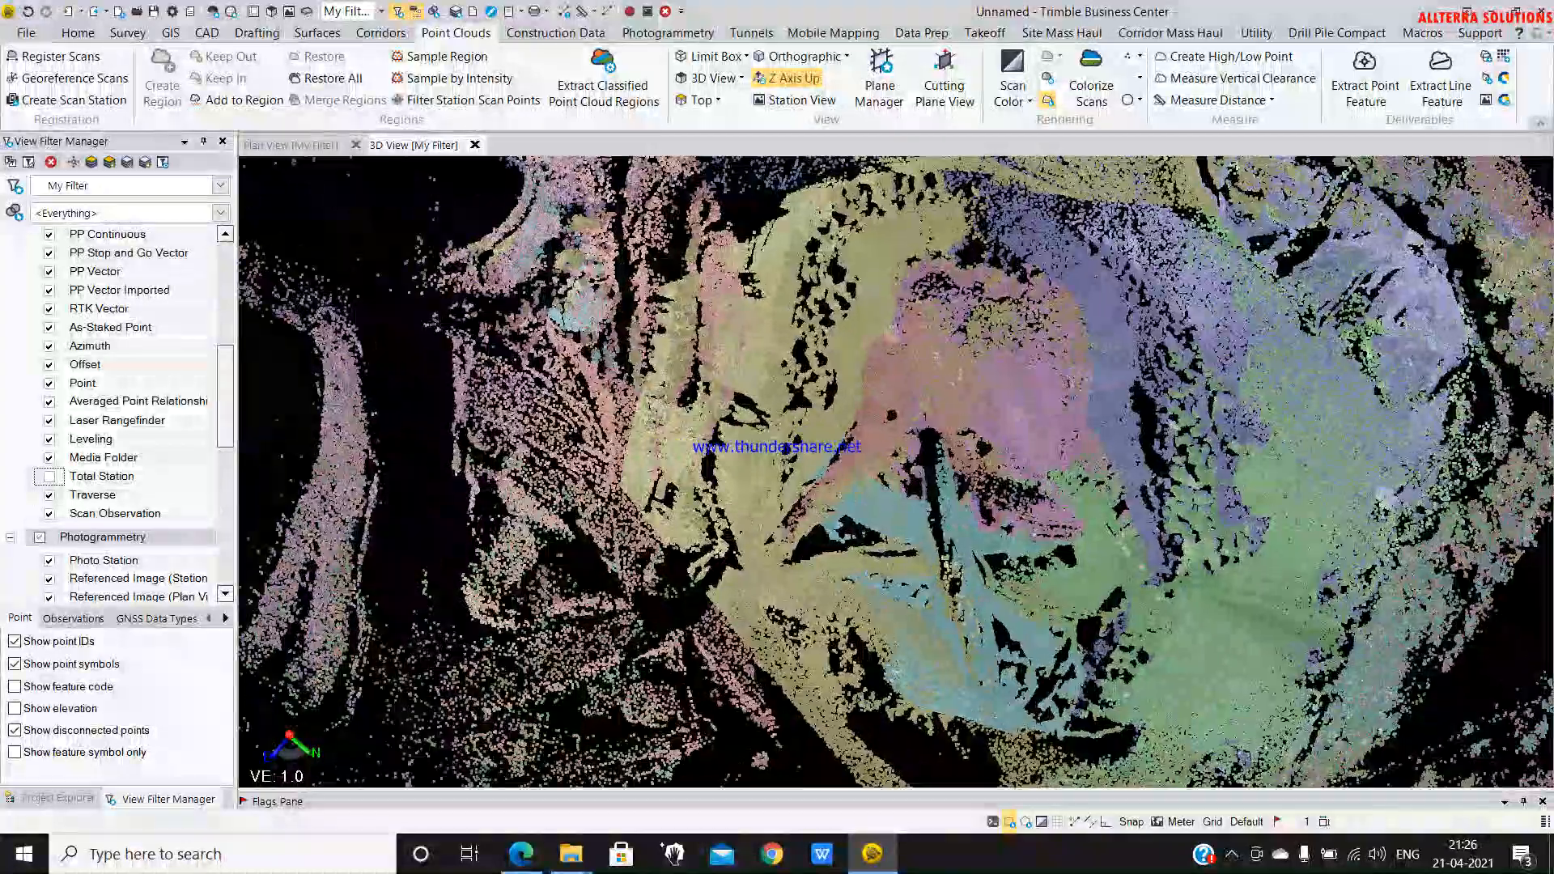
- Examine the point cloud around the scanner position at station 7 close up without point labels and observation lines
scroll(960, 459, up, 3)
right_drag(959, 459, 923, 368)
scroll(961, 451, up, 3)
middle_drag(1103, 411, 995, 536)
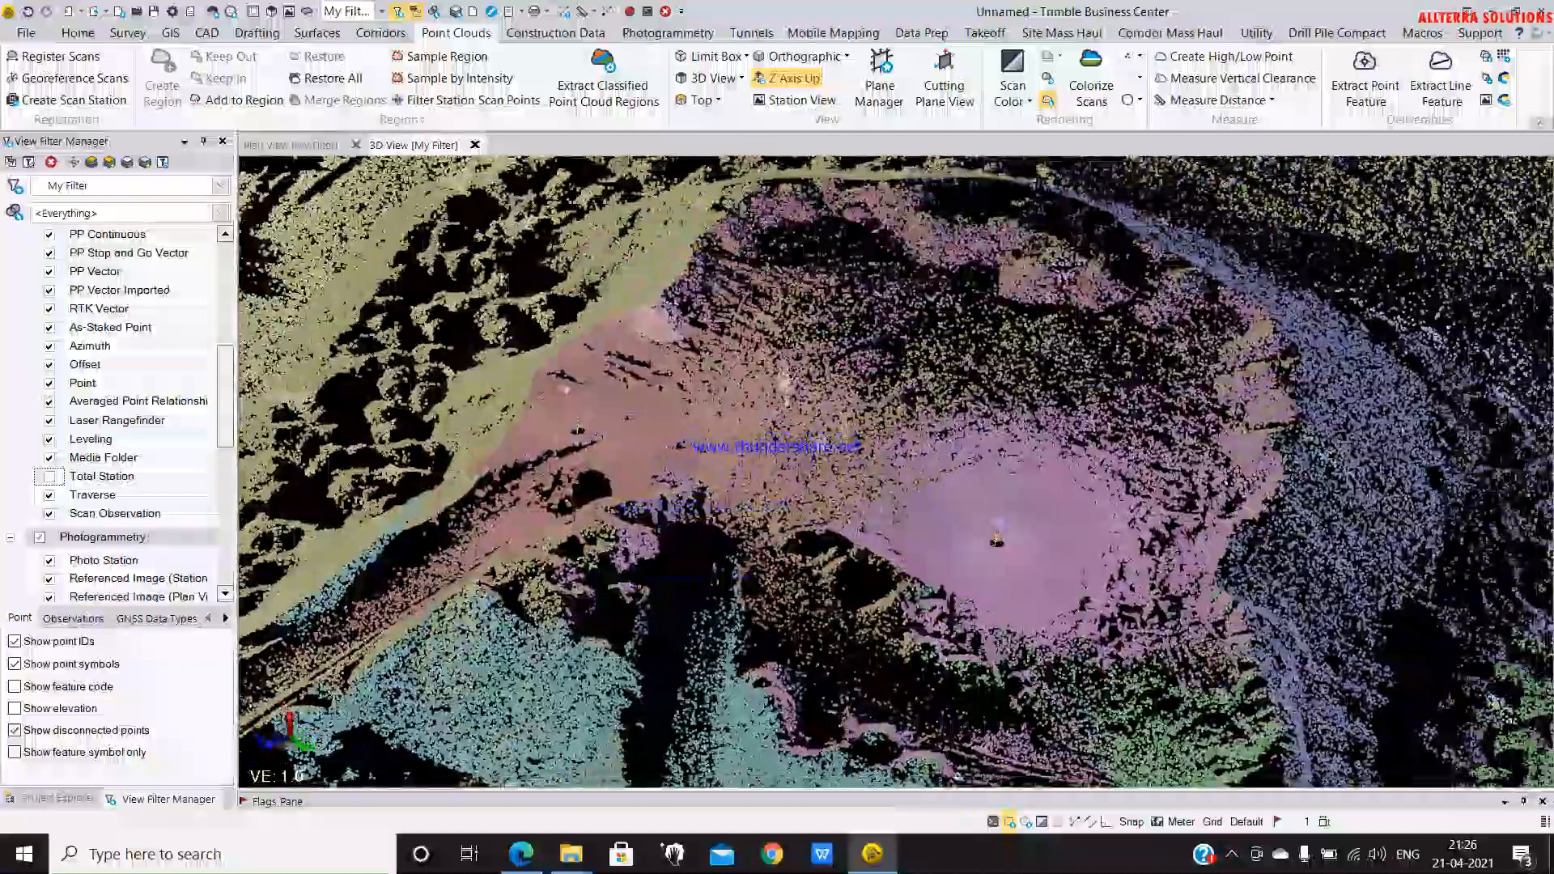
scroll(996, 534, up, 4)
scroll(987, 536, up, 1)
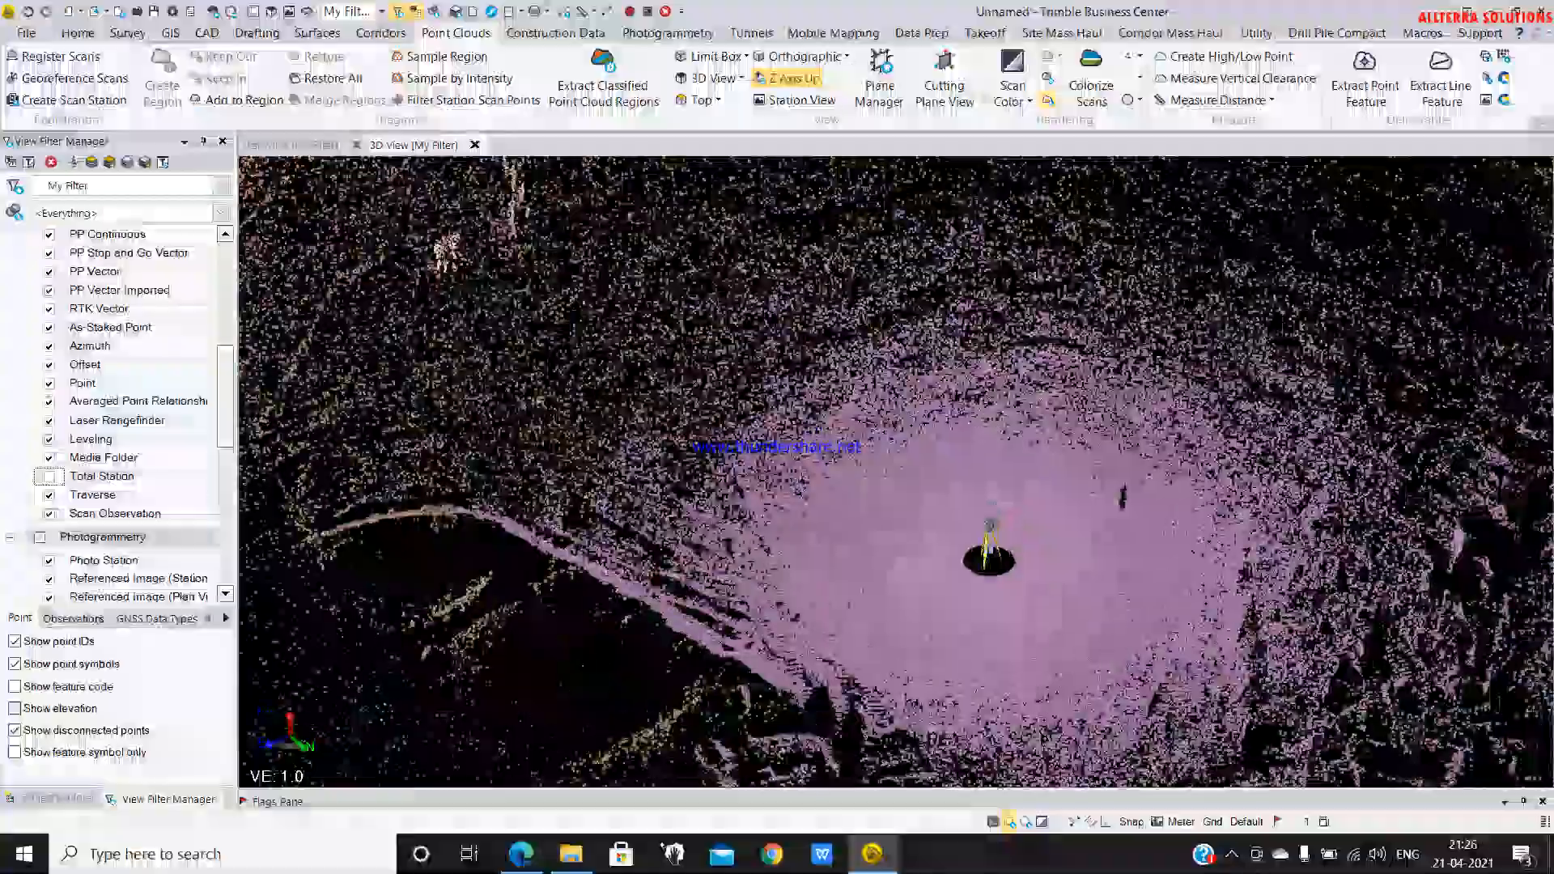